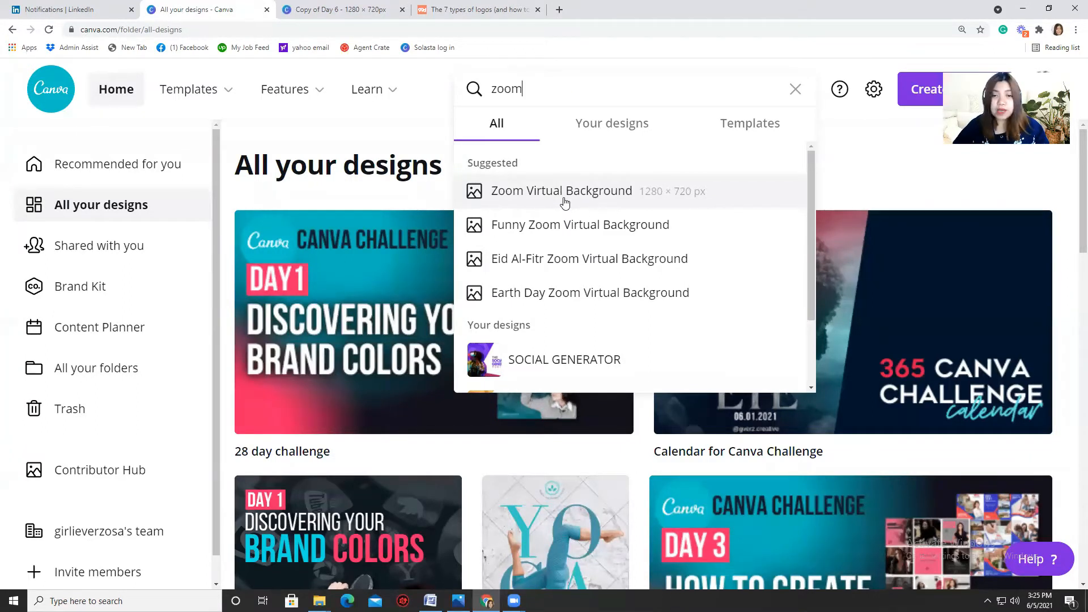
Open the Zoom Virtual Background (1280 × 720 px) templates and look through the available designs
click(561, 191)
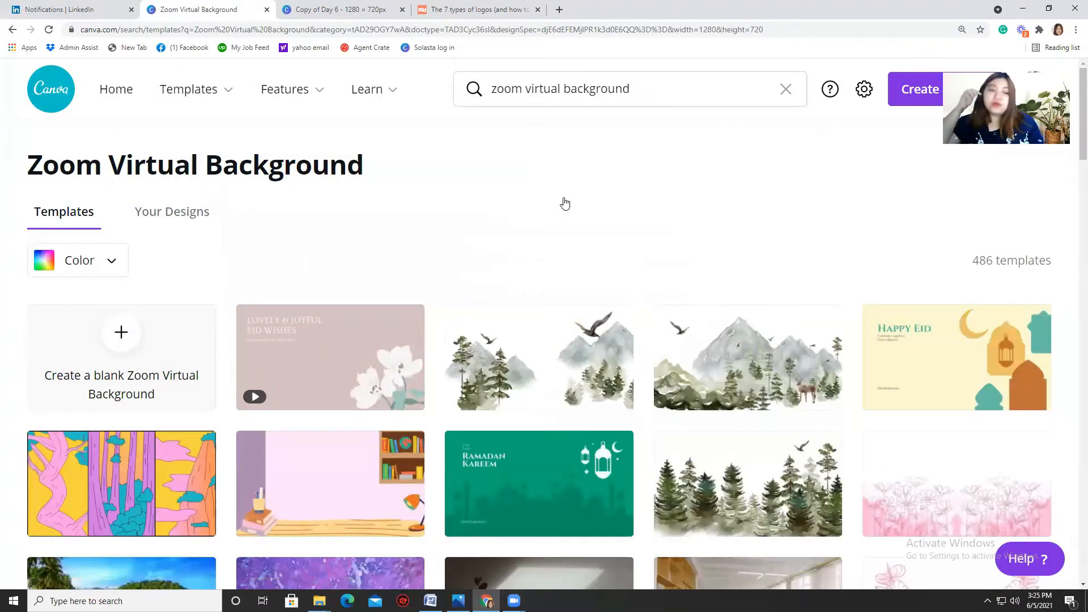
scroll(668, 370, down, 3)
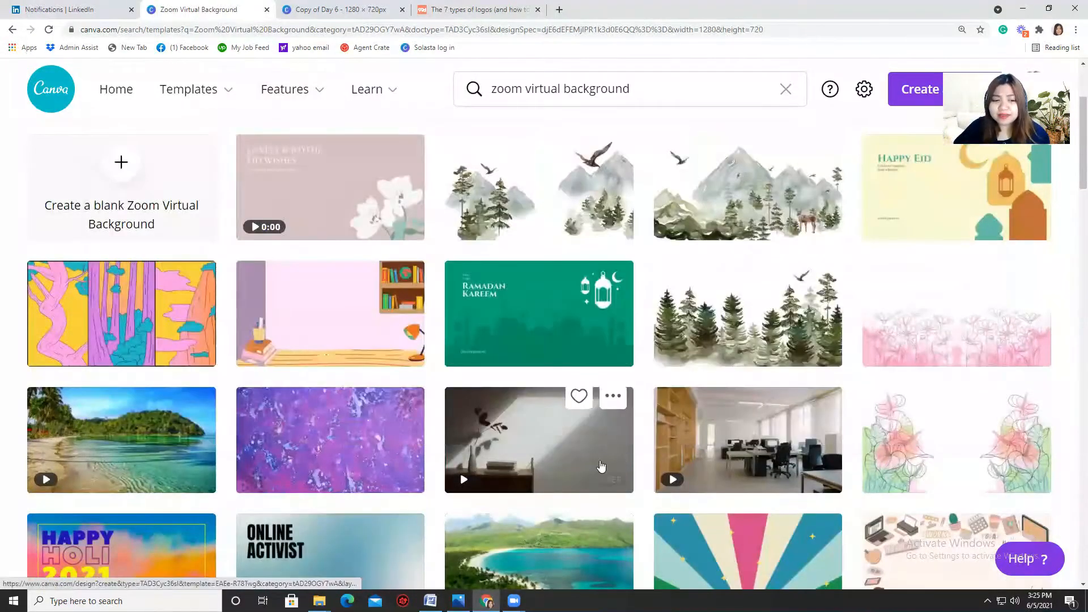
scroll(600, 466, down, 4)
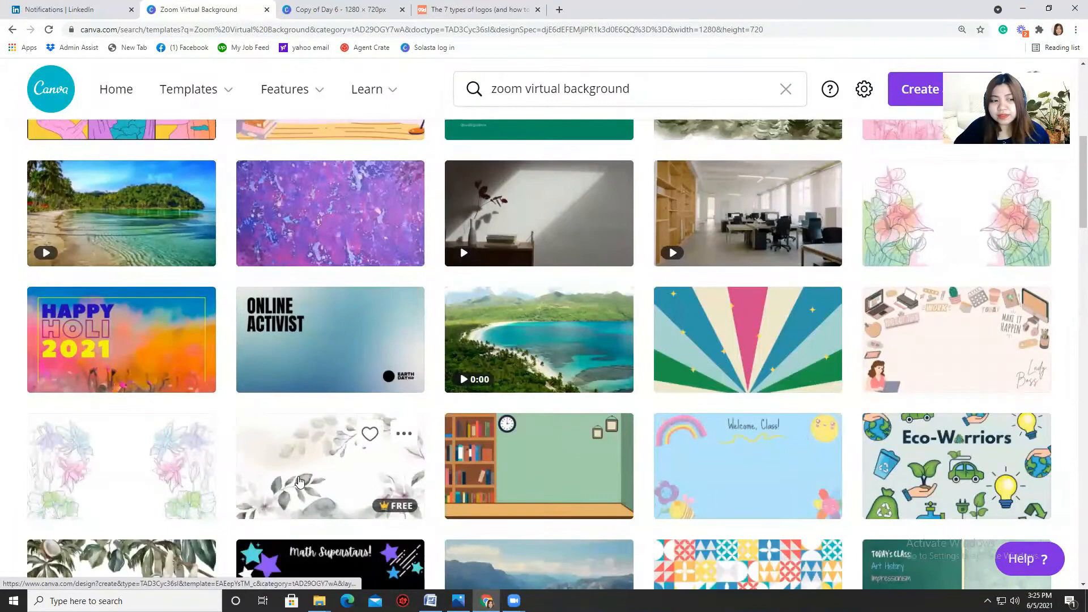
scroll(340, 481, down, 2)
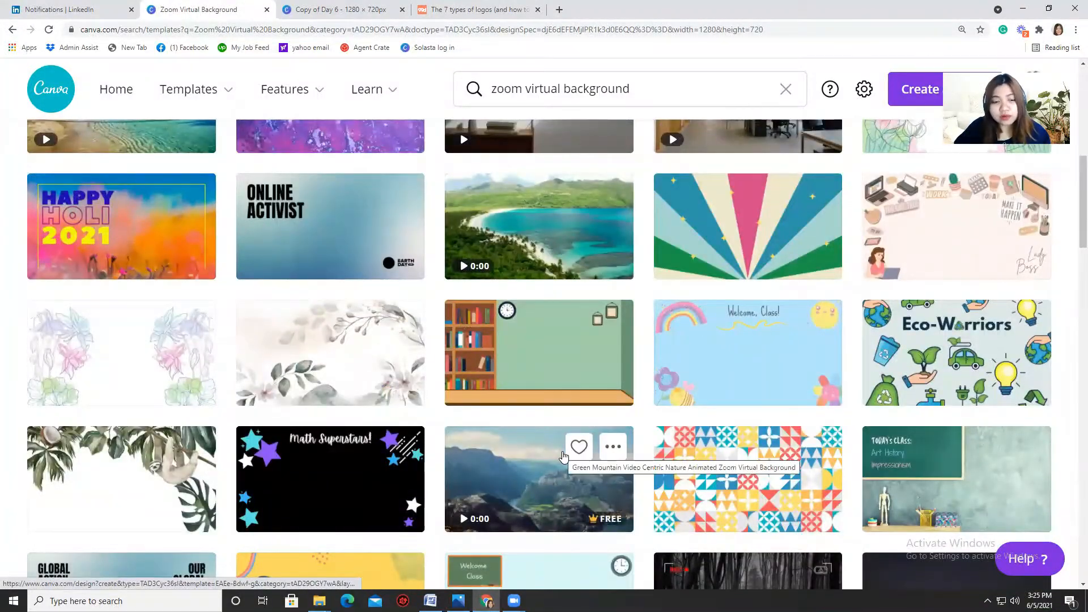
scroll(435, 420, down, 4)
scroll(434, 420, down, 9)
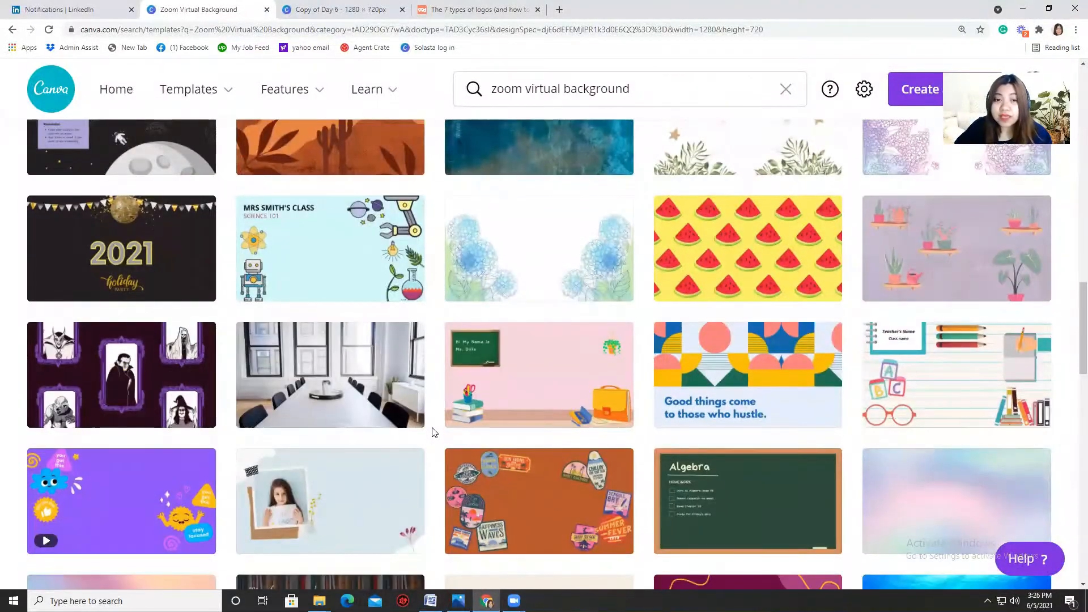
scroll(435, 432, down, 4)
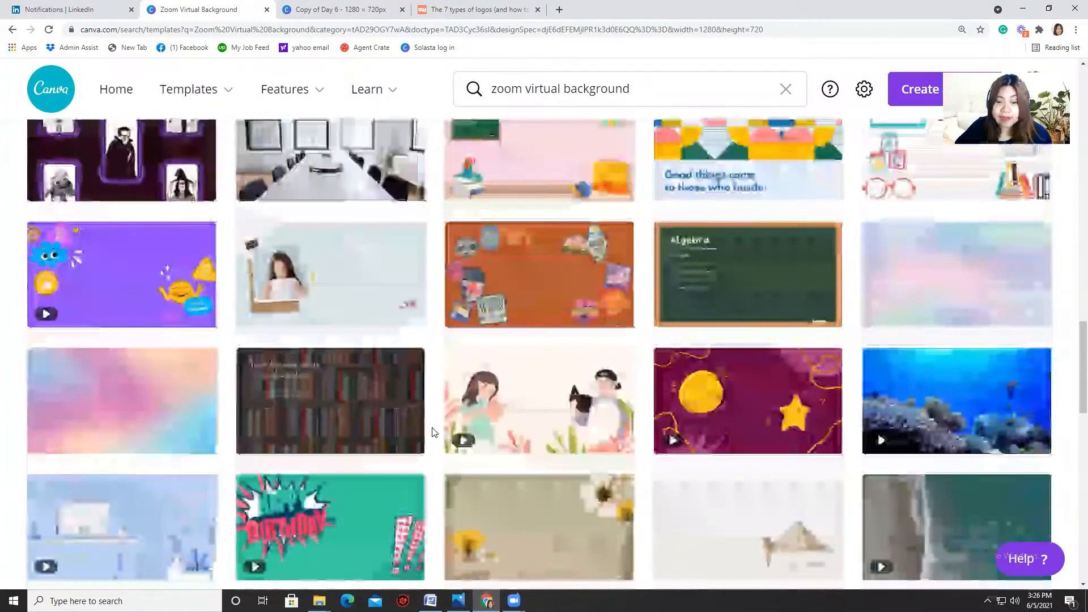
scroll(434, 434, down, 9)
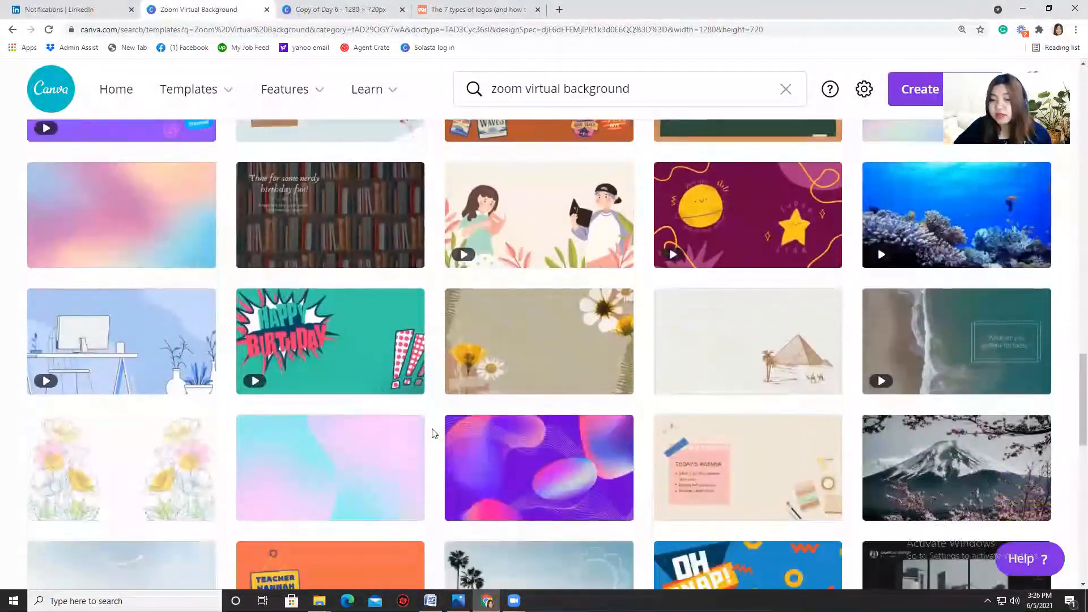
scroll(434, 433, down, 4)
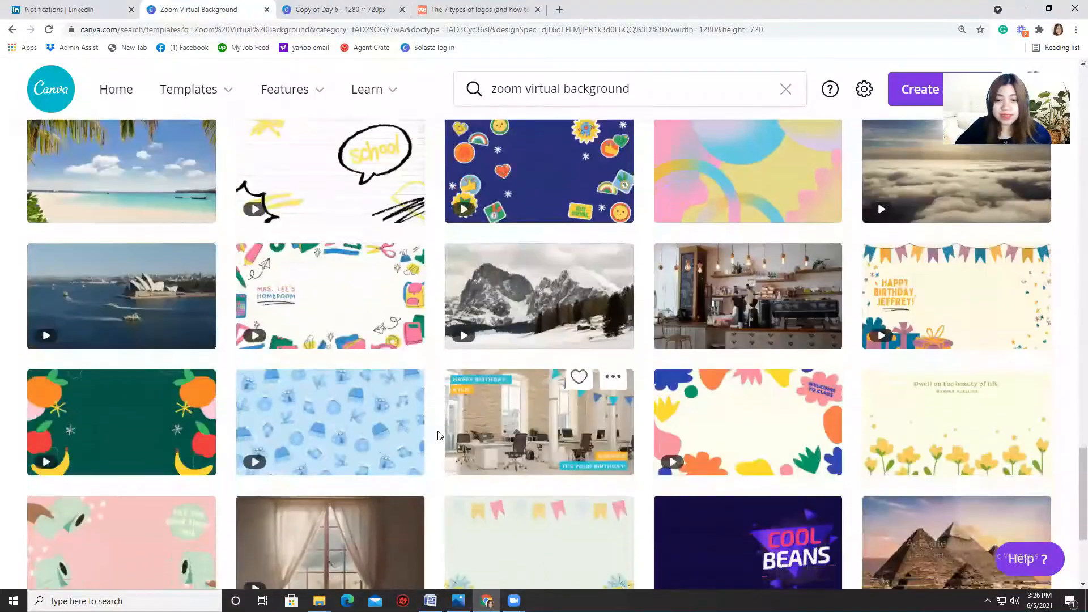
scroll(430, 432, up, 5)
scroll(431, 434, up, 15)
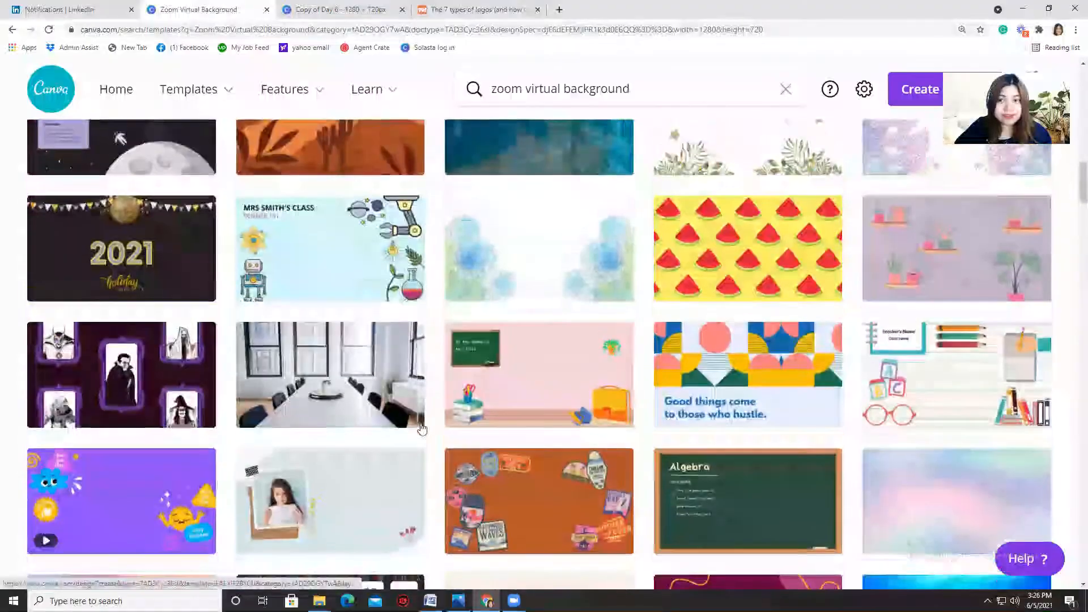
scroll(126, 462, up, 15)
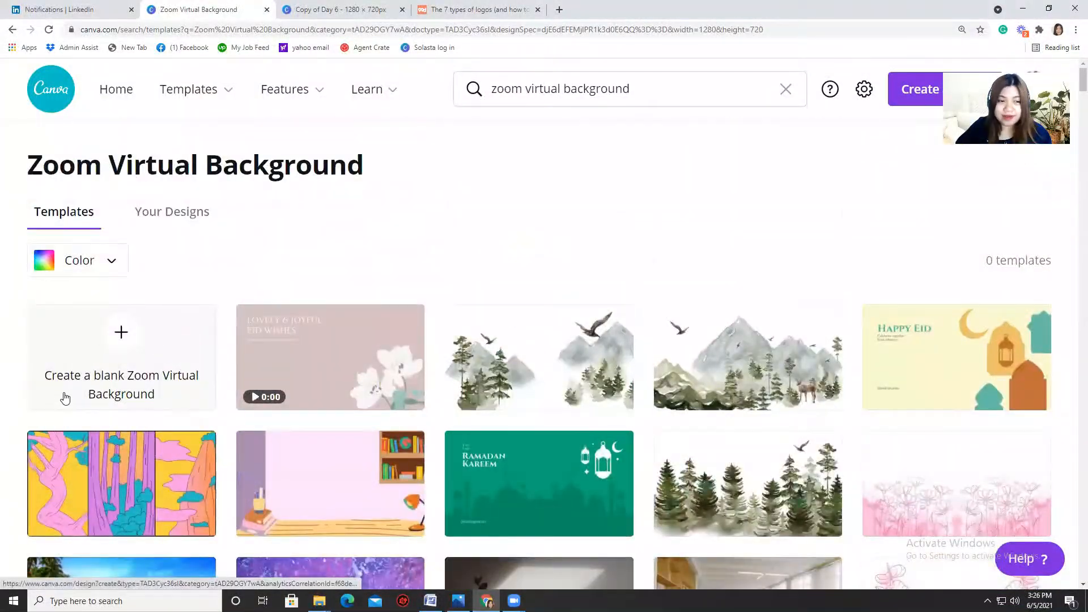
Create a blank Zoom Virtual Background and apply the Earth Day template reading "Global Action for Our Global Home" to it
click(79, 378)
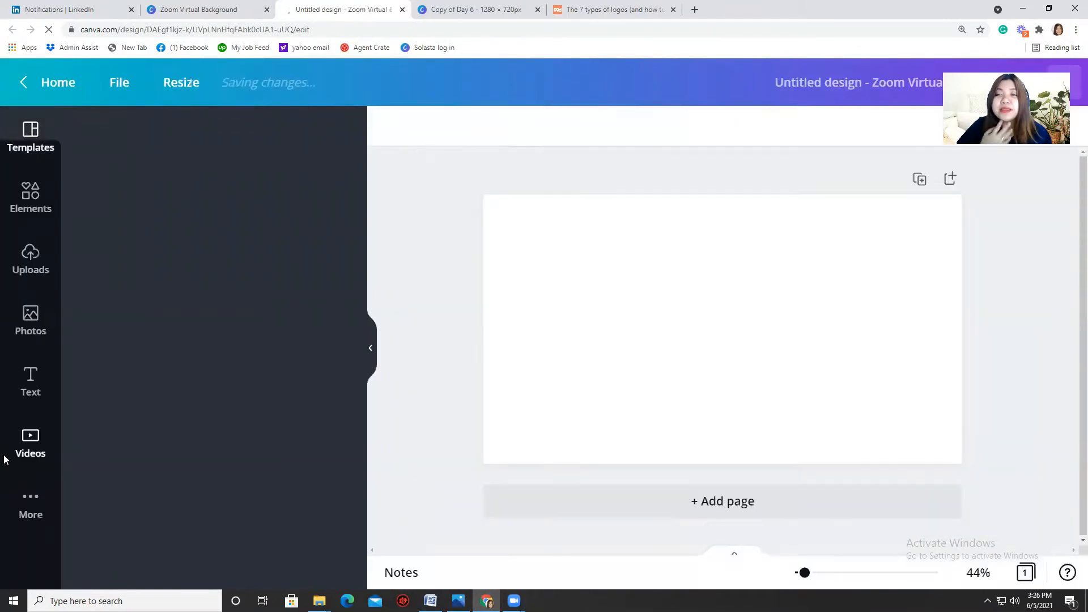
click(594, 400)
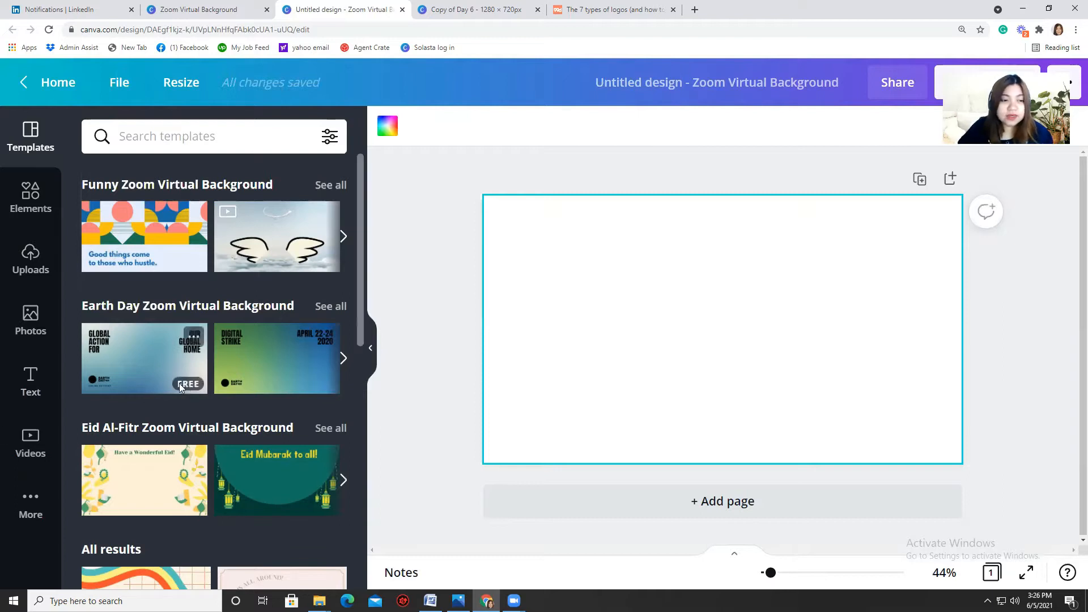
click(132, 363)
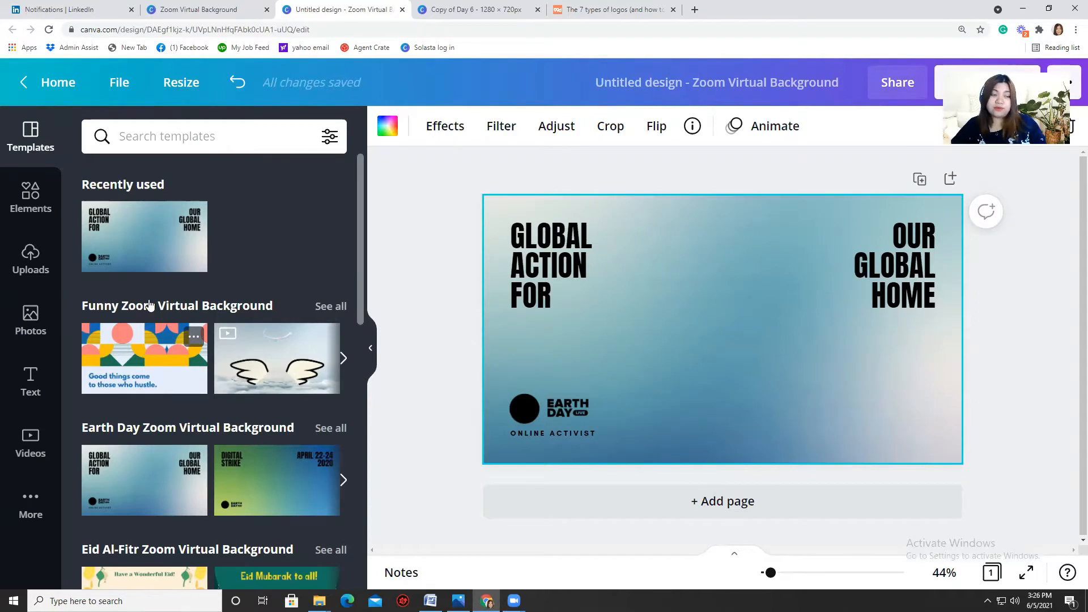
Search the photo library for "girl"
click(30, 319)
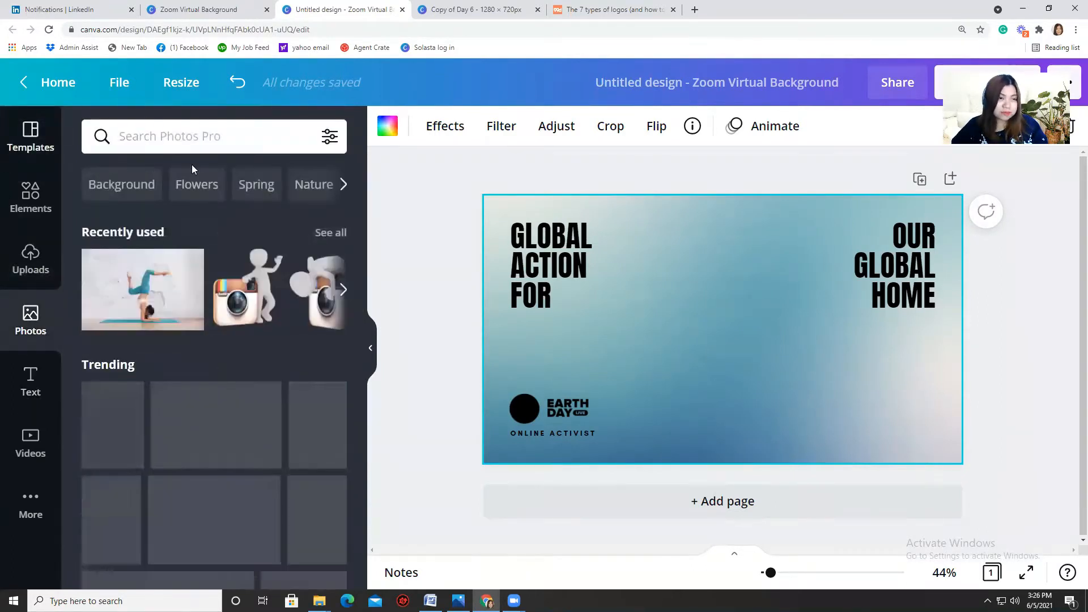
click(191, 136)
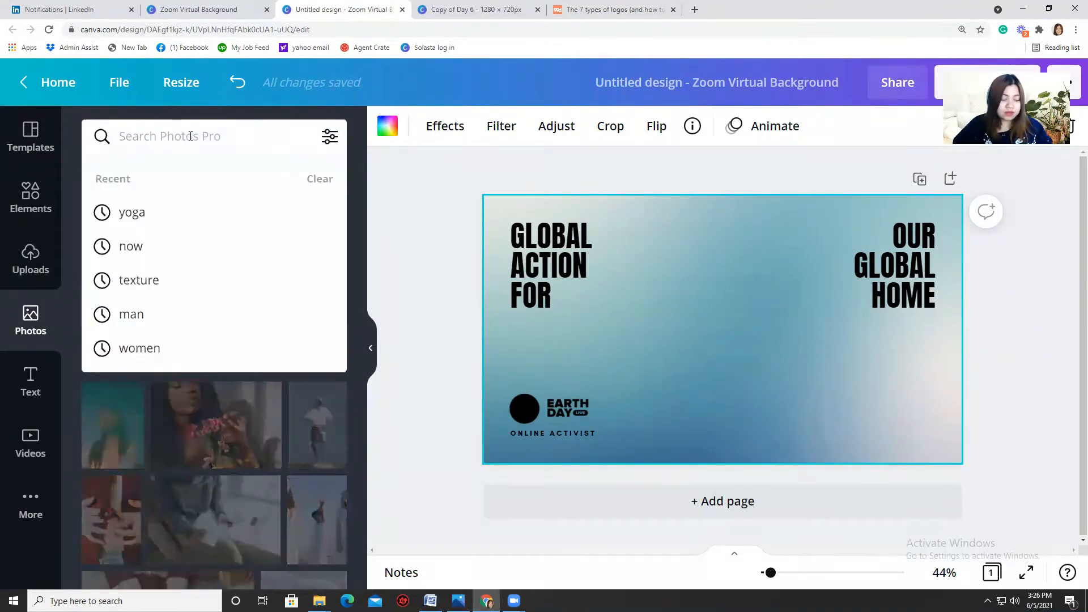
text(go)
key(BackSpace)
text(irl)
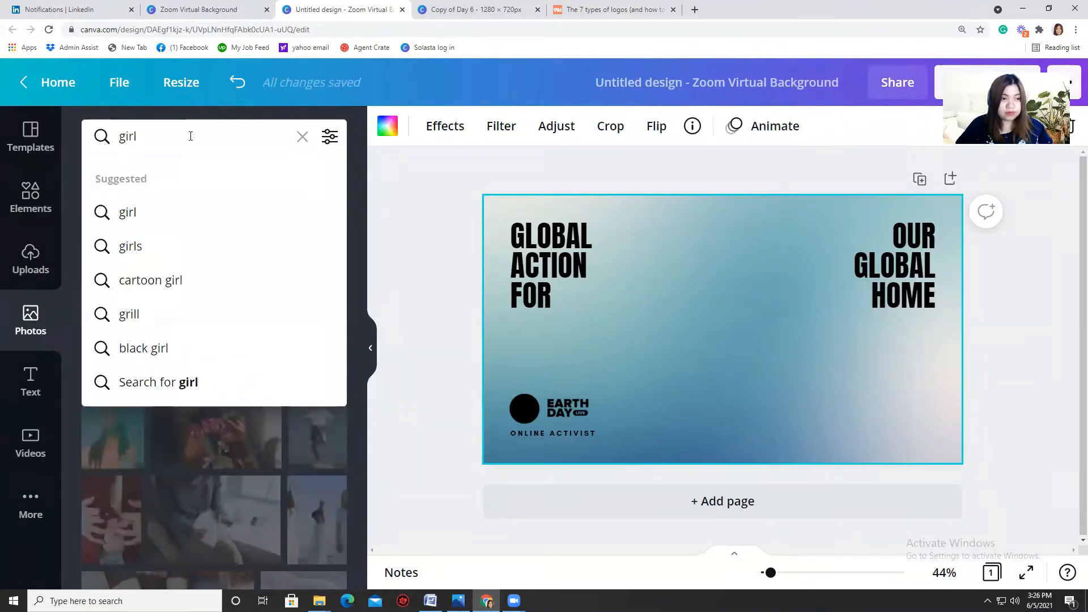
key(Return)
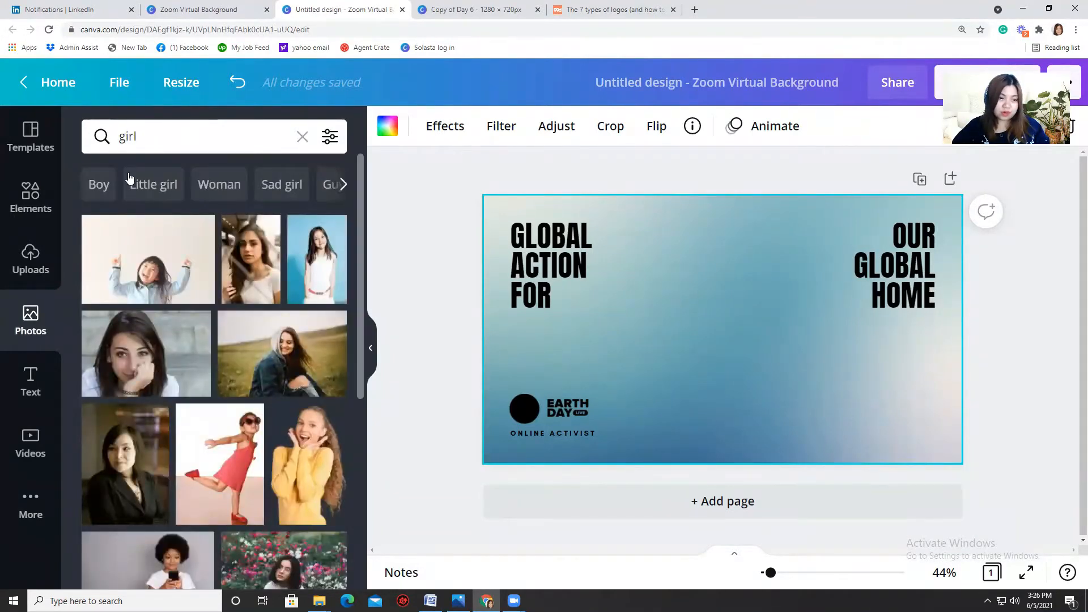
Add the photo of the smiling woman on the phone holding a white mug to the design
scroll(187, 358, down, 8)
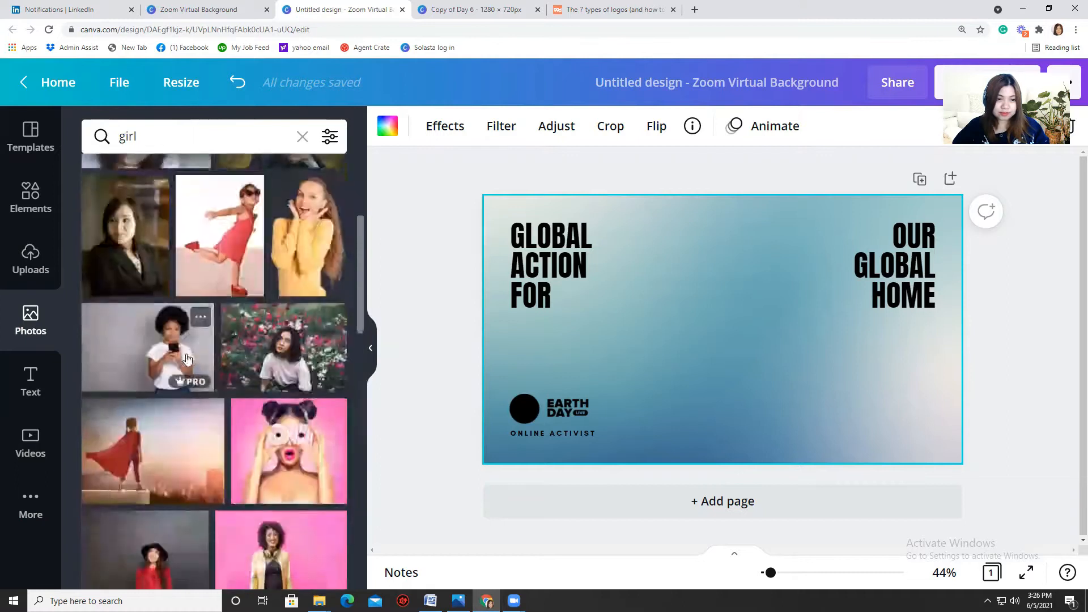
scroll(131, 388, down, 2)
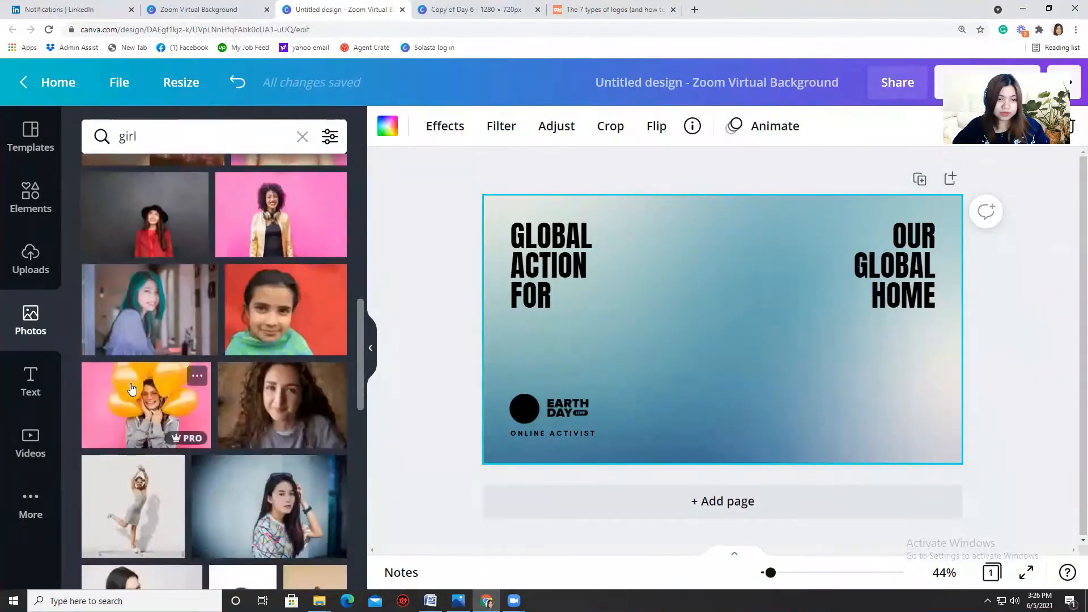
scroll(157, 457, down, 1)
scroll(157, 456, down, 3)
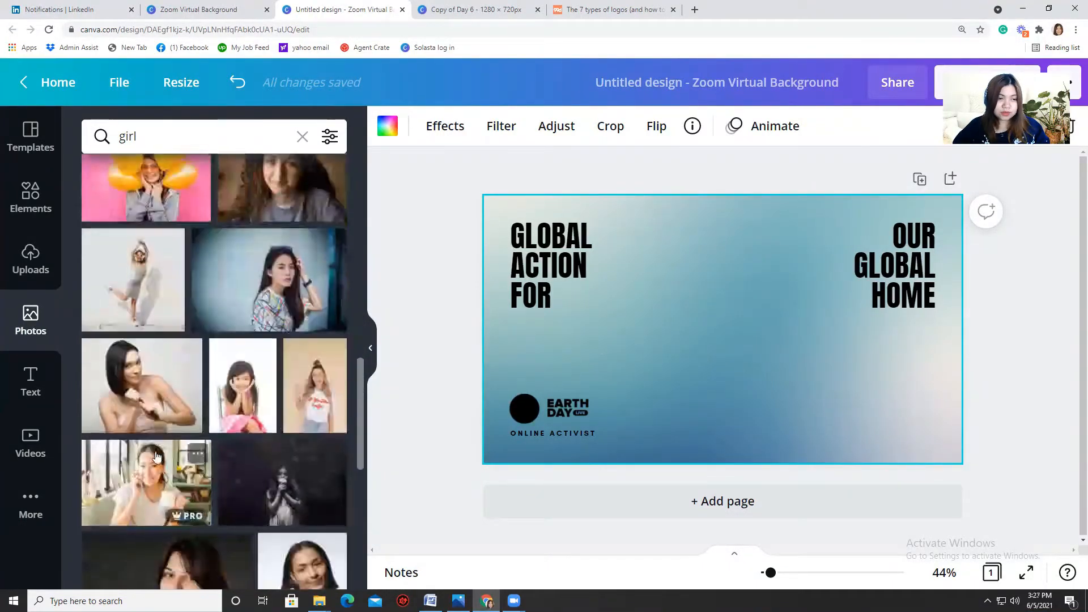
scroll(156, 456, down, 2)
click(141, 394)
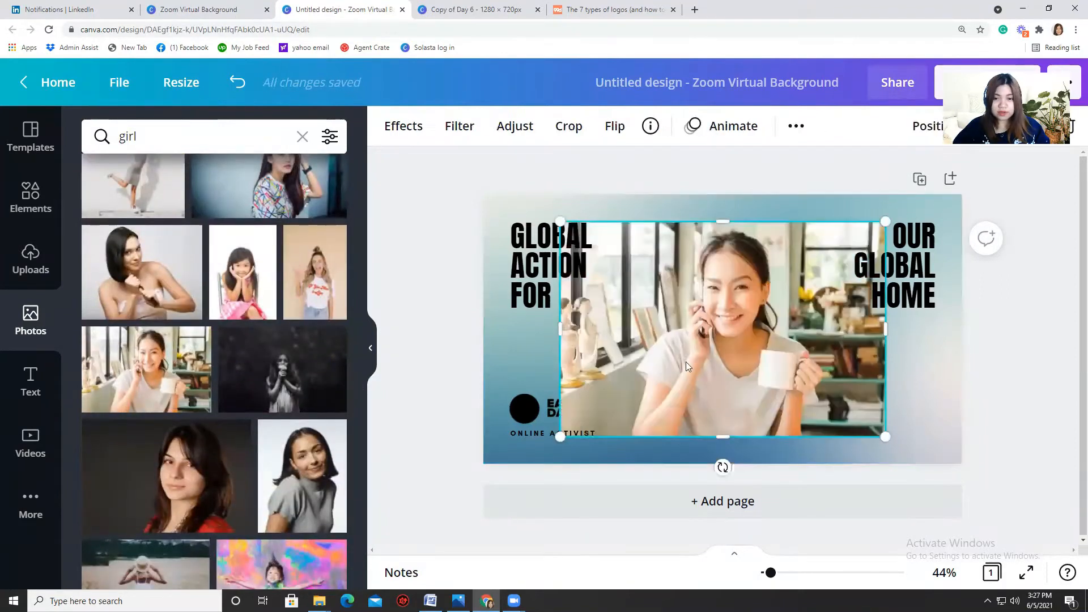
Remove the background of the woman's photo and crop the empty areas on both of its sides
click(398, 129)
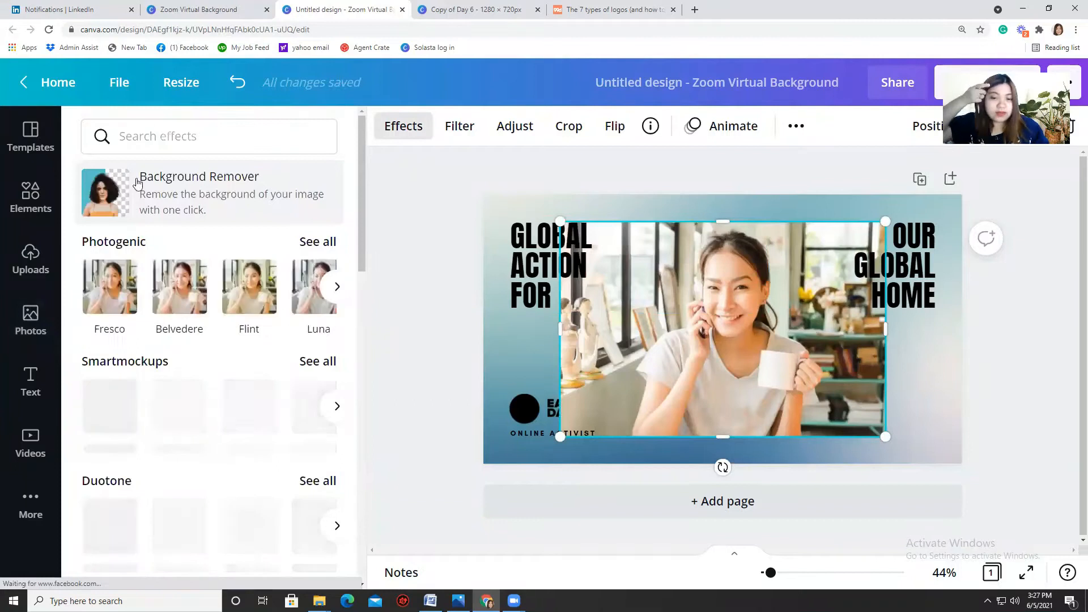
click(136, 183)
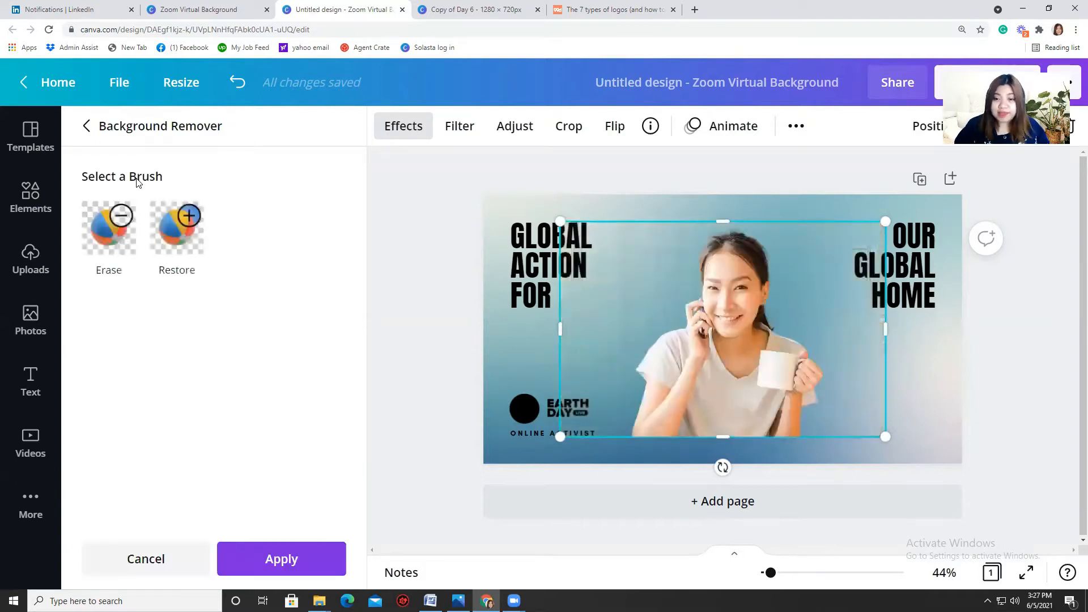
drag(600, 334, 622, 331)
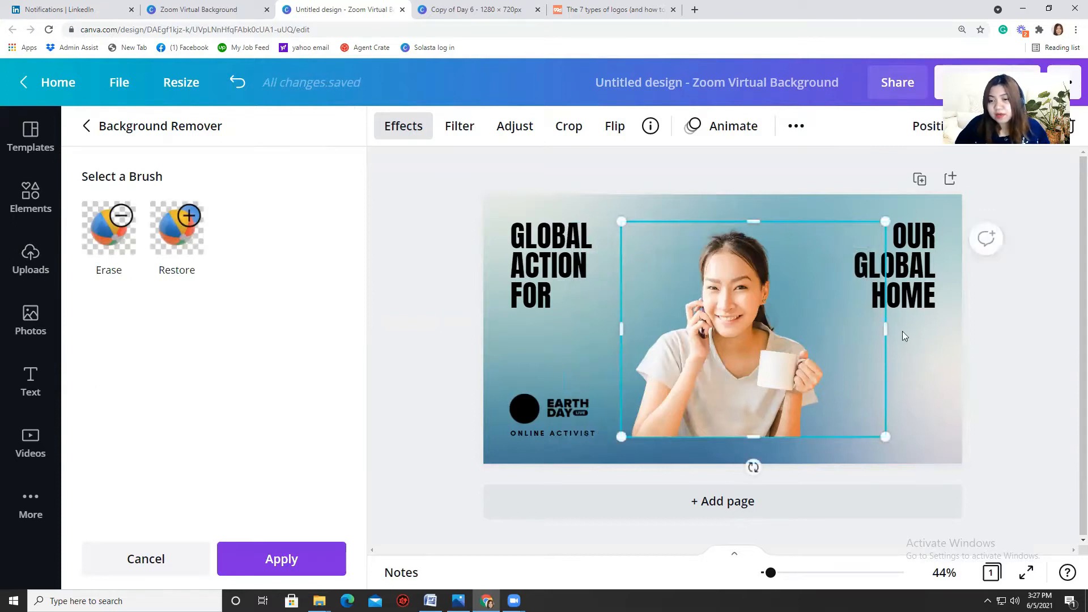
drag(881, 330, 832, 340)
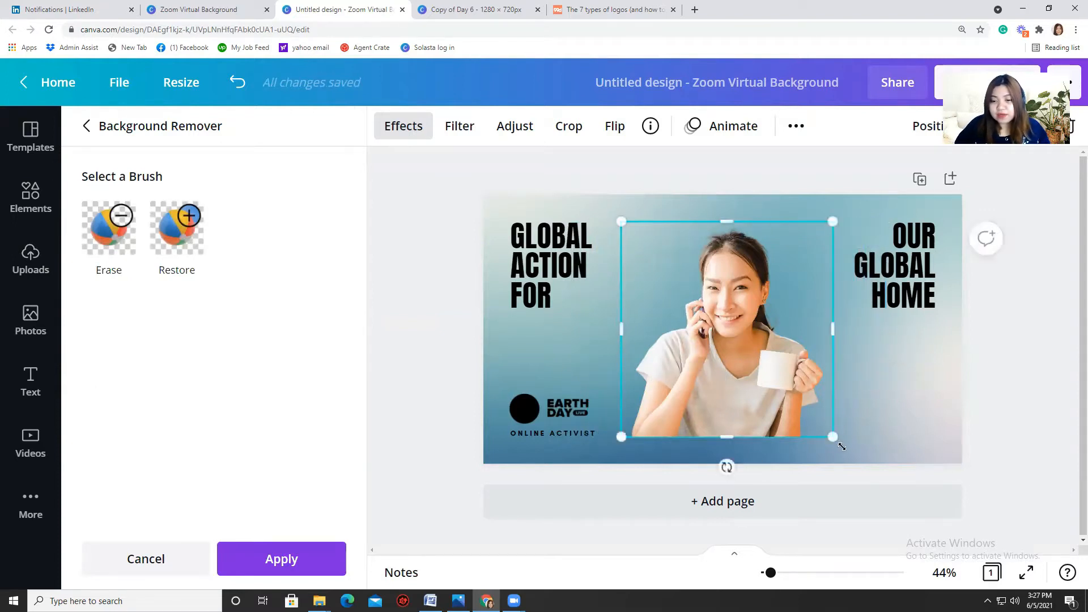
Enlarge the cut-out woman so she reaches from the bottom edge of the design to near its top
drag(841, 447, 855, 454)
drag(621, 224, 610, 251)
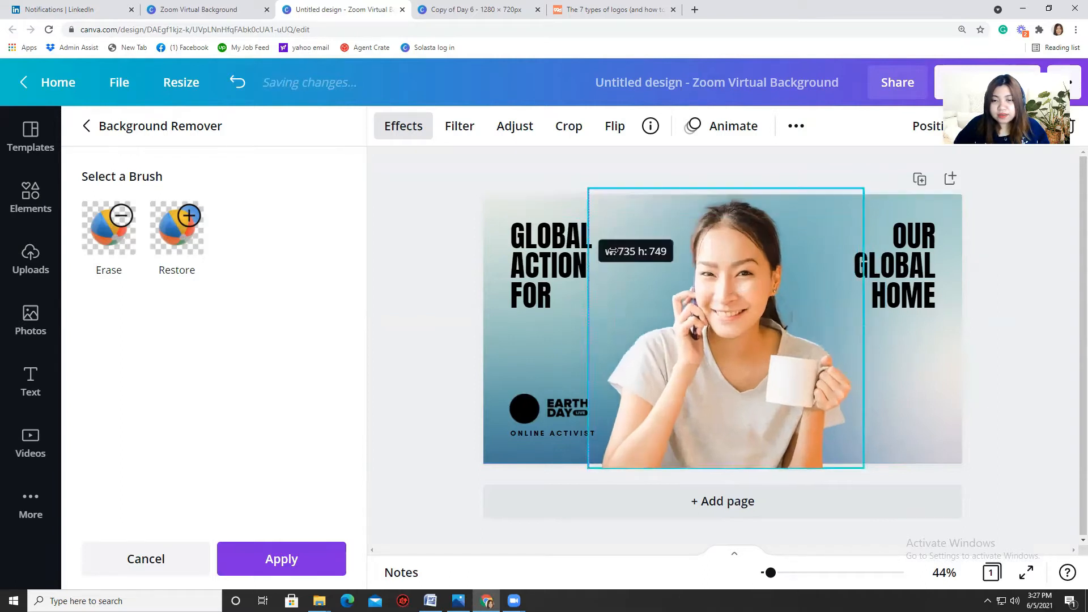
click(782, 279)
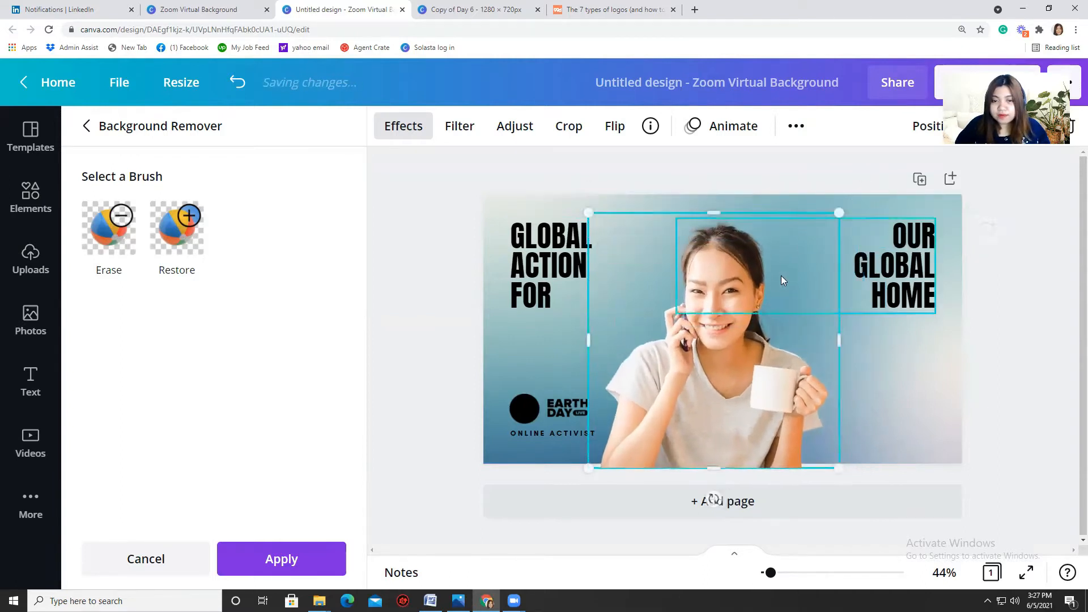
Replace the "GLOBAL ACTION FOR" heading text with "DAY 6" followed by a line break
click(513, 269)
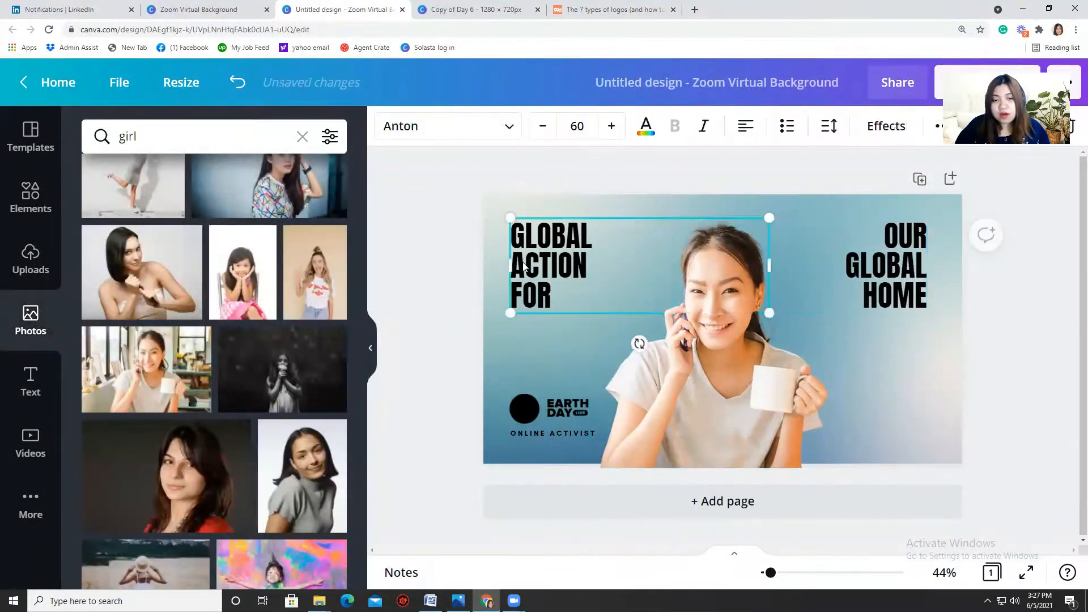
double_click(524, 262)
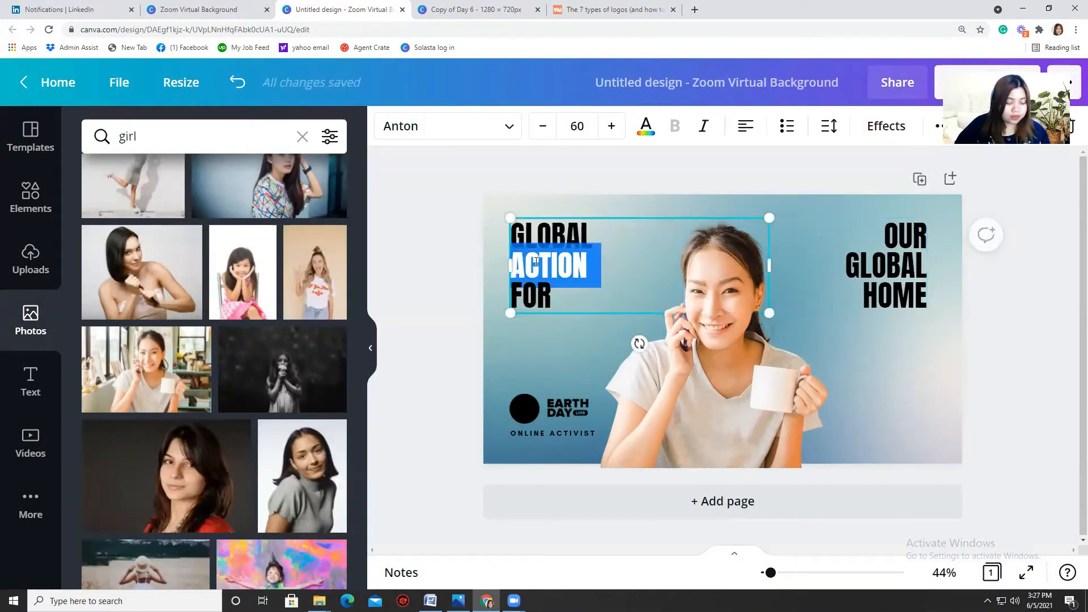
text(DAYFOR)
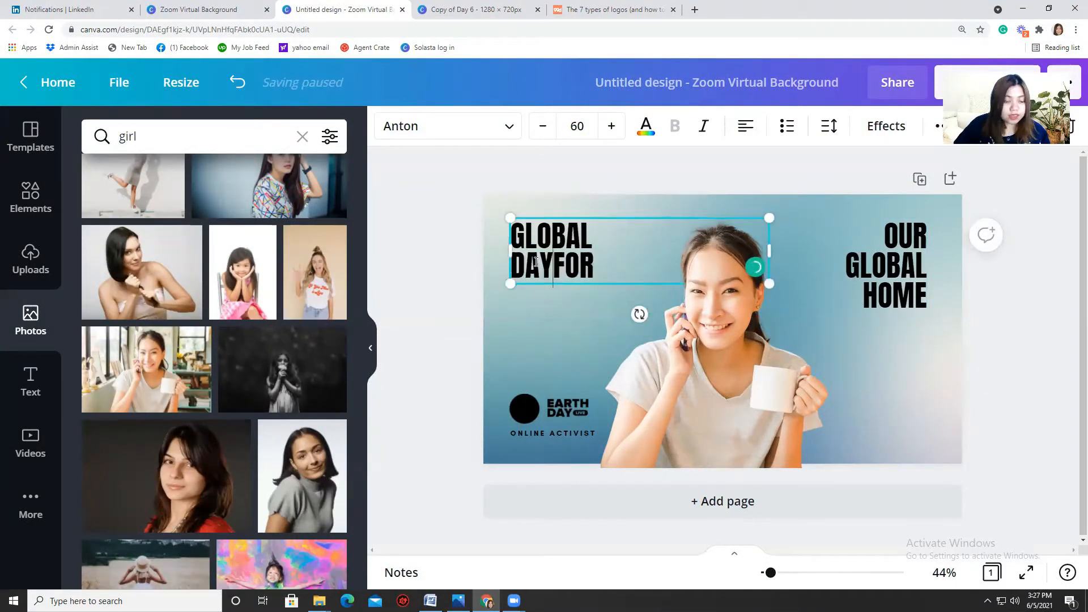
double_click(536, 262)
triple_click(536, 262)
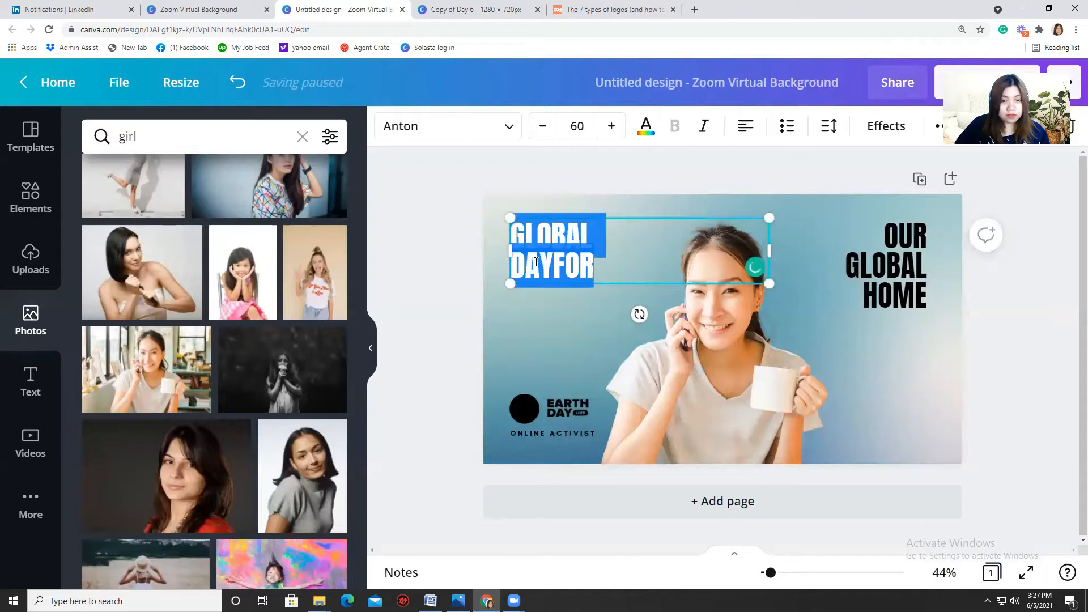
text(DAY)
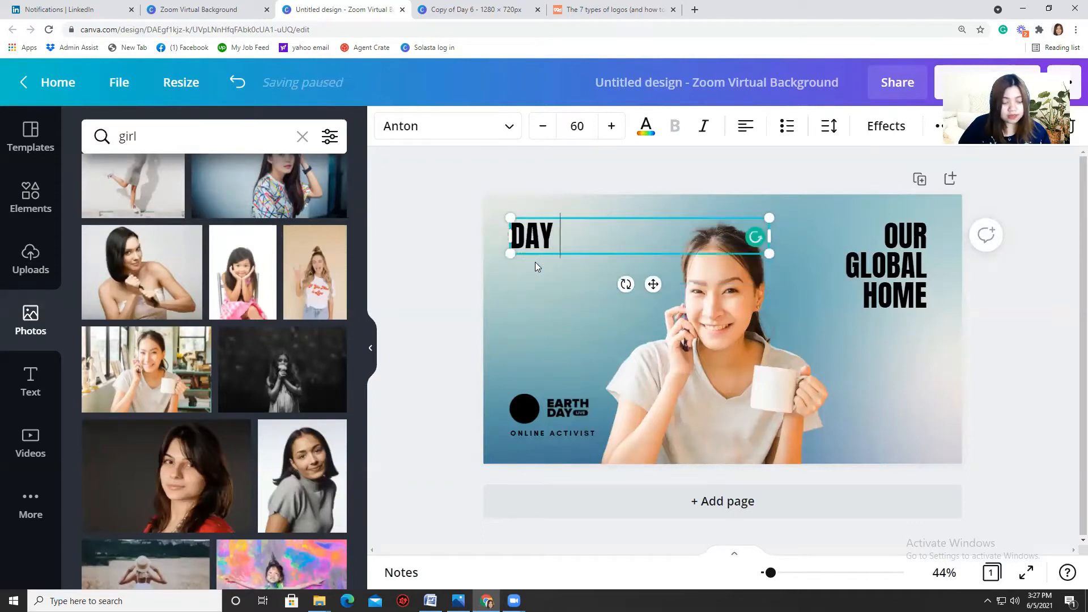
text( ^)
key(BackSpace)
key(BackSpace)
text(6)
key(Return)
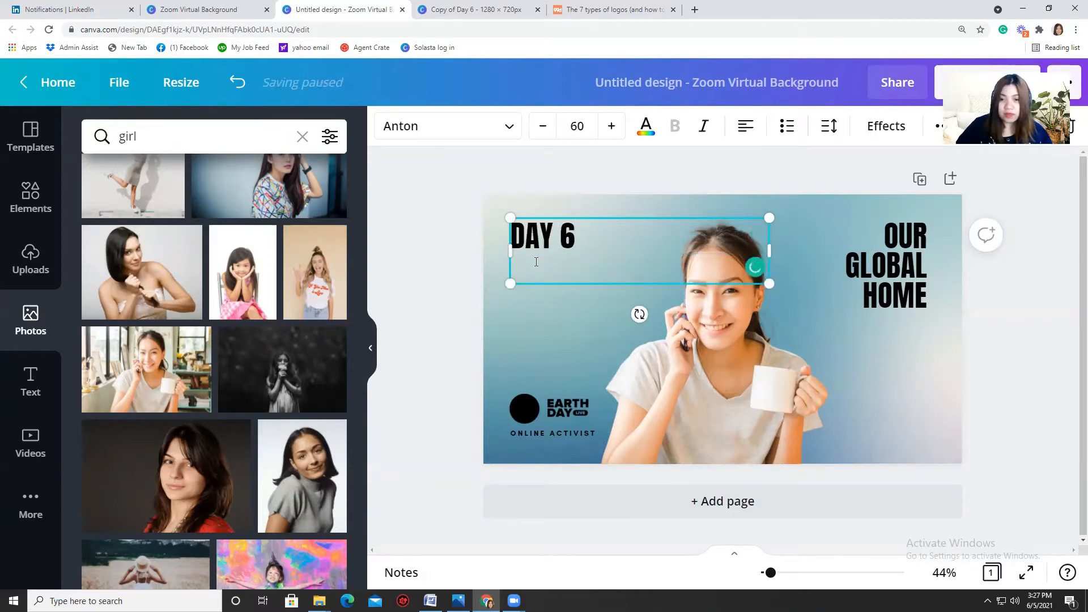
Narrow the "DAY 6" text box to fit its text and scale it up to a font size of about 76.4
drag(769, 251, 582, 232)
drag(580, 284, 599, 302)
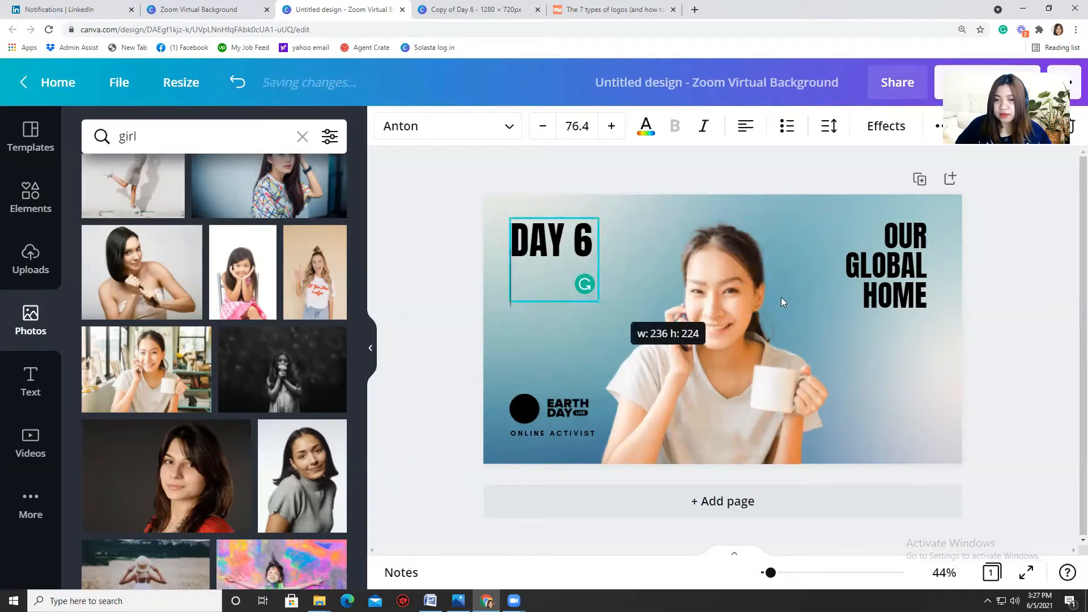
Delete the "OUR GLOBAL HOME" text from the design
click(788, 300)
key(Delete)
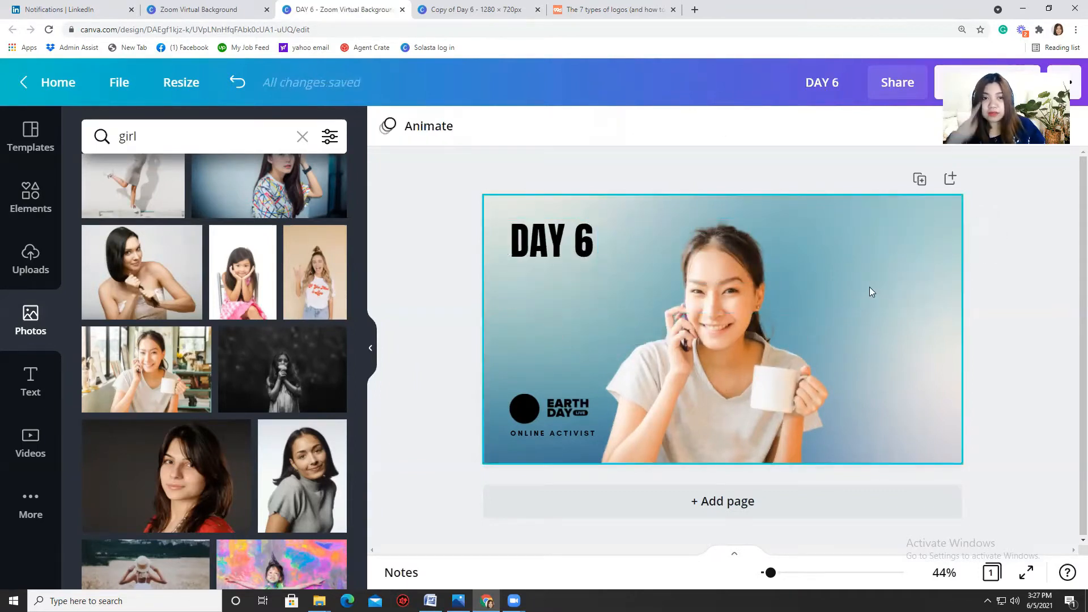
Paste the copied "365 Days Canva Design Challenge" group and move it to the right side of the design
click(476, 9)
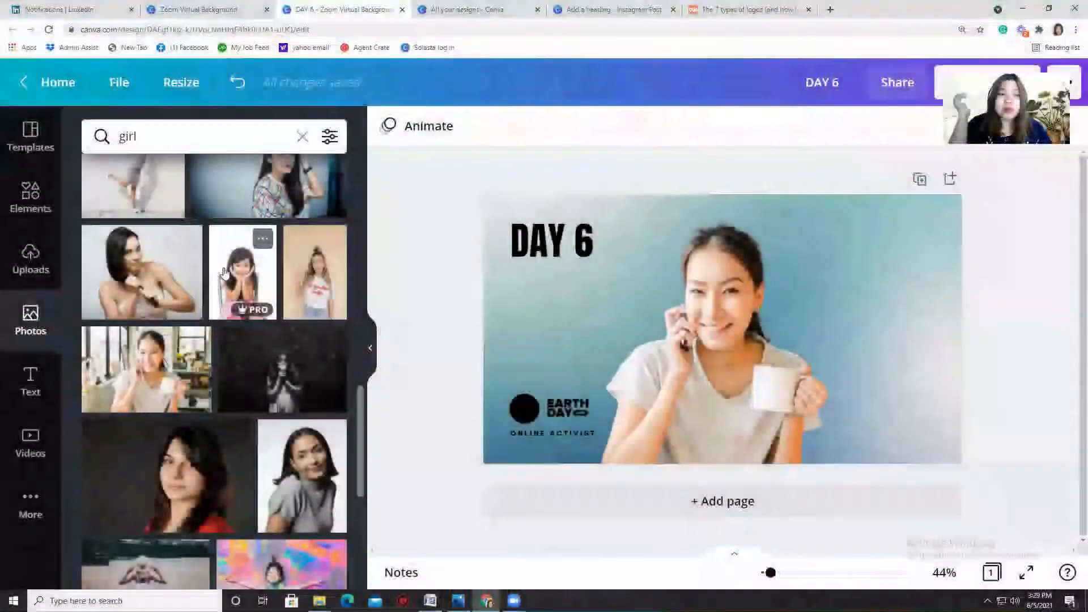
click(942, 332)
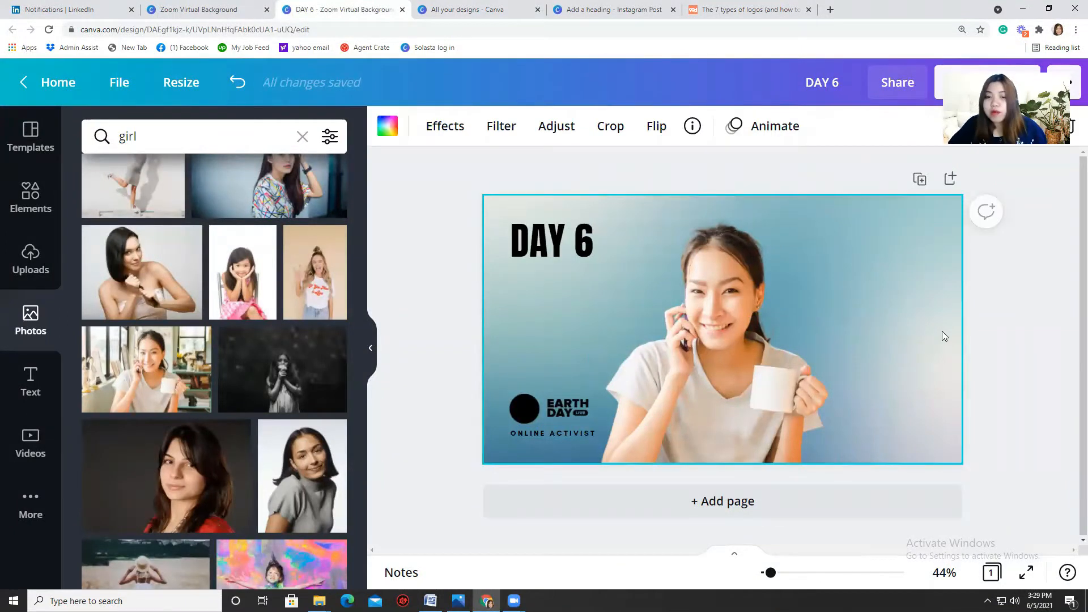
key(ctrl+v)
drag(554, 367, 842, 369)
Delete the dark gradient shapes from the pasted group, keeping only its challenge text
click(823, 378)
click(859, 376)
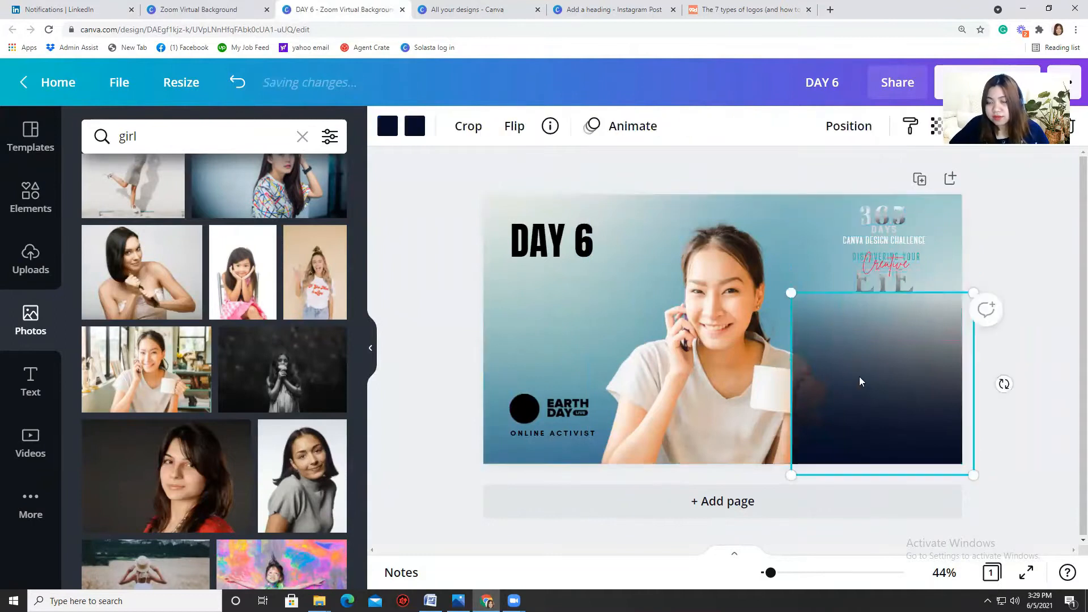
key(Delete)
click(857, 416)
key(Delete)
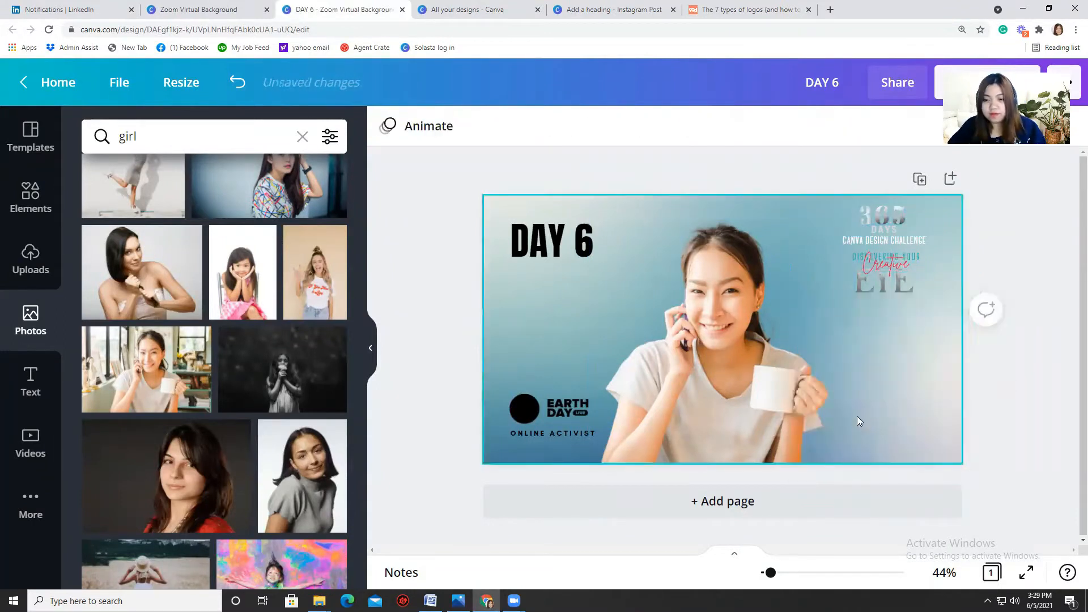
Replace the blue gradient background of the page with solid black
click(540, 340)
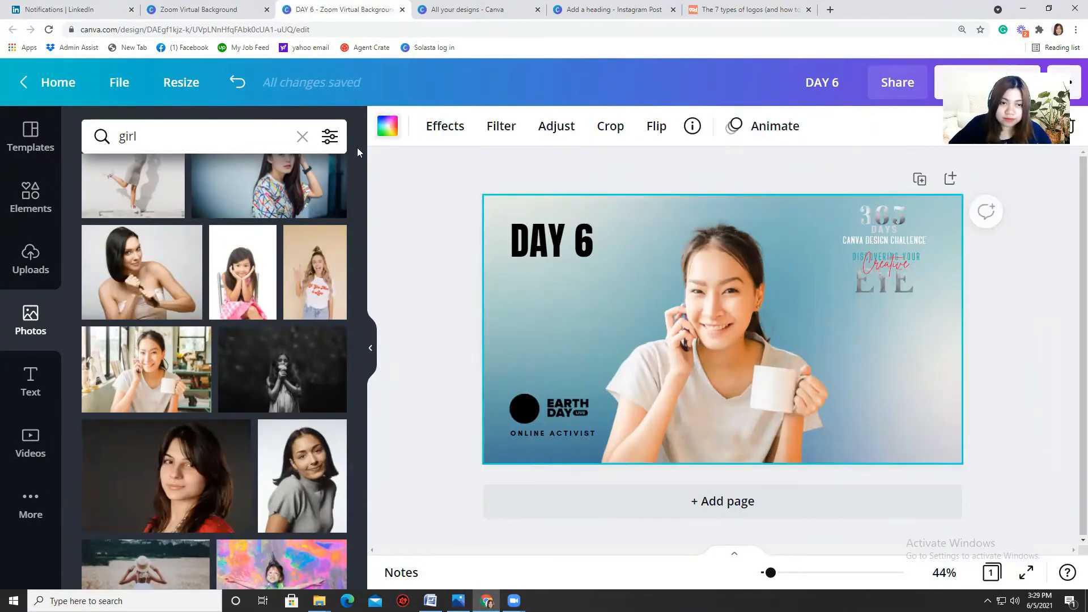
click(387, 125)
click(154, 214)
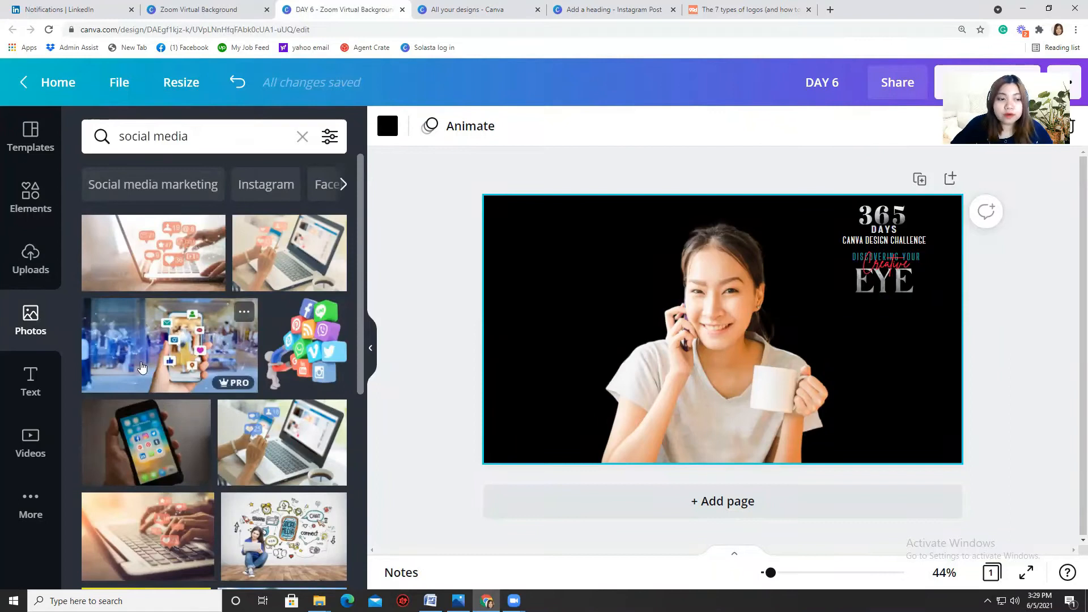
click(167, 363)
drag(522, 221, 375, 143)
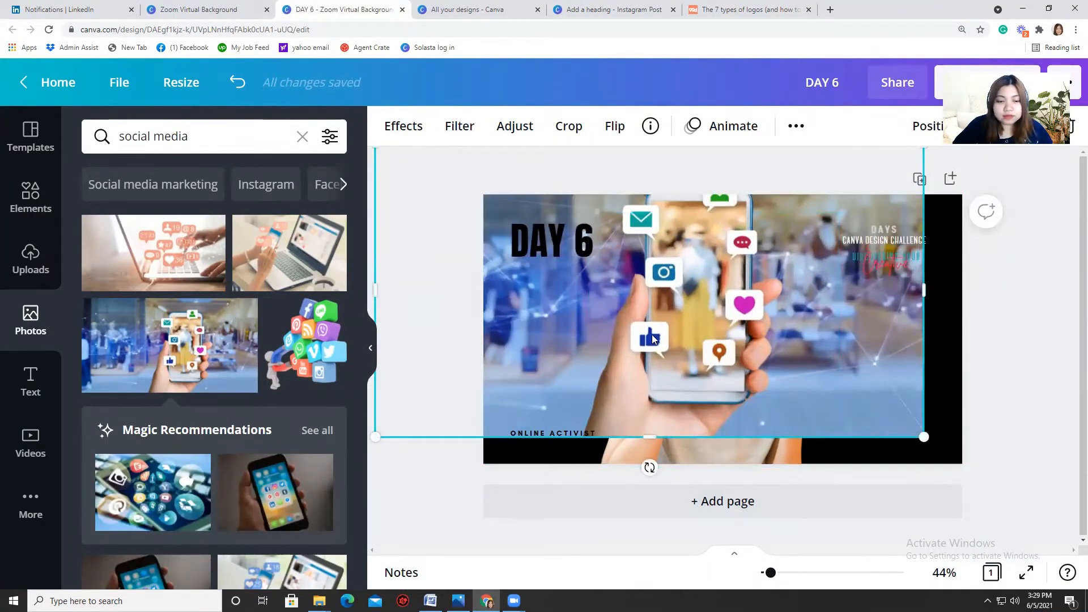
key(Delete)
Add the recommended photo of social media app icons and enlarge and position it to cover the whole page
click(151, 489)
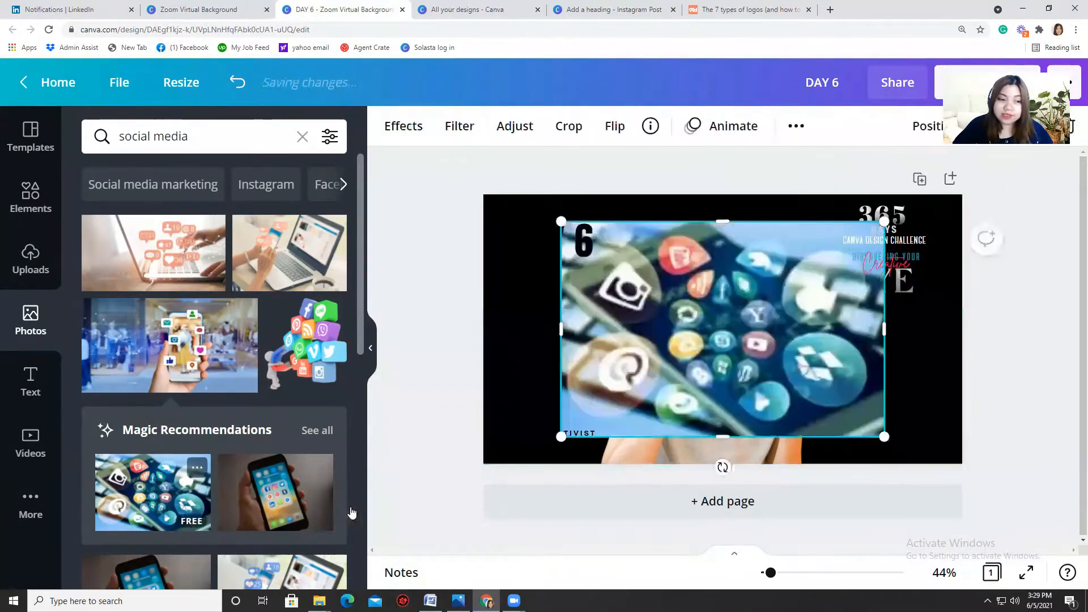
drag(559, 218, 358, 240)
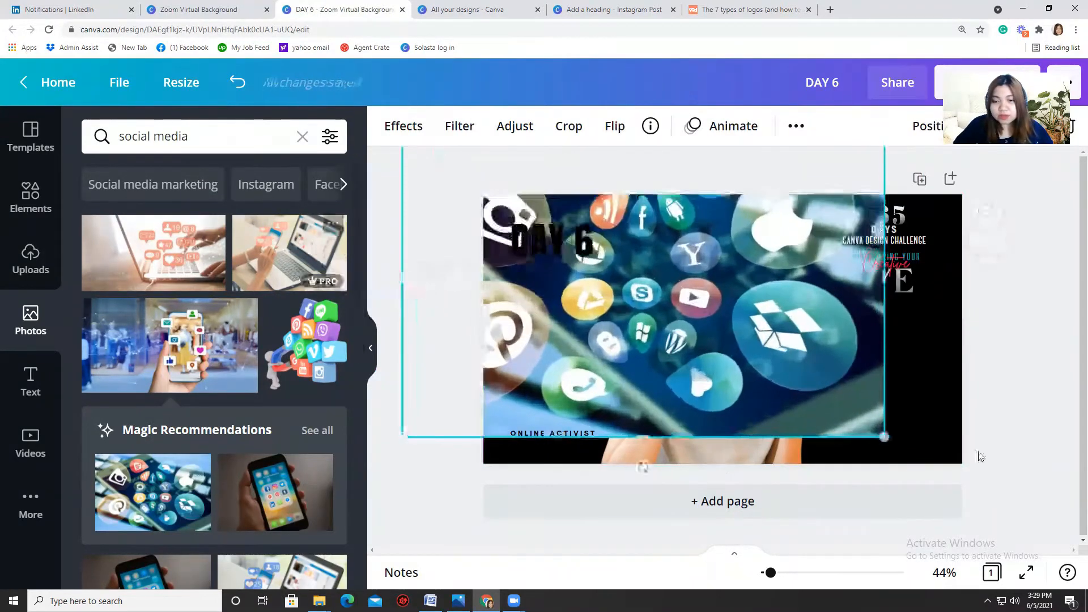
drag(887, 437, 1018, 483)
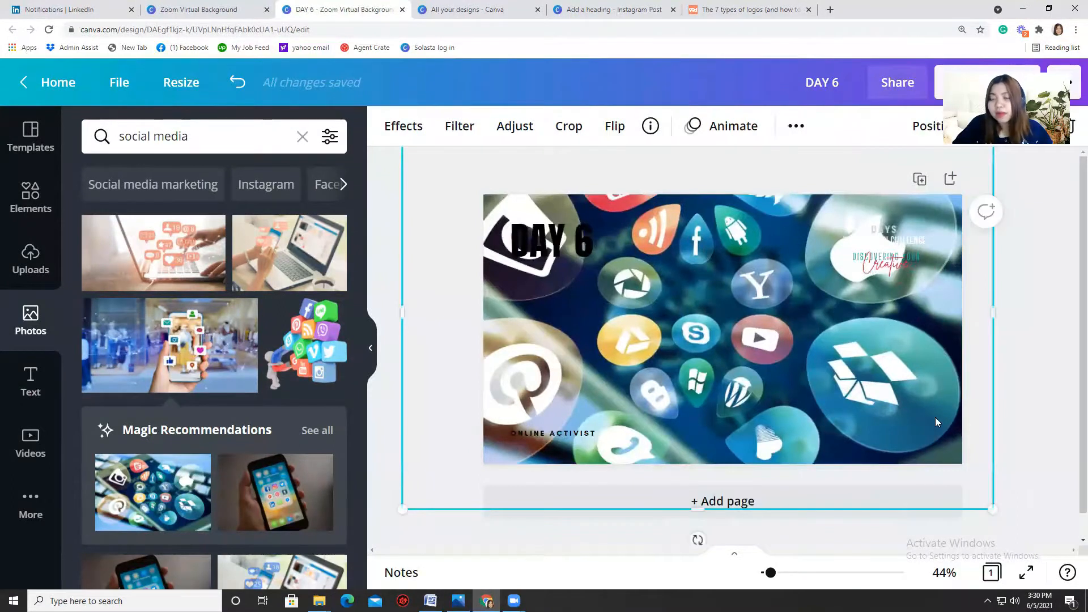
drag(916, 426, 942, 455)
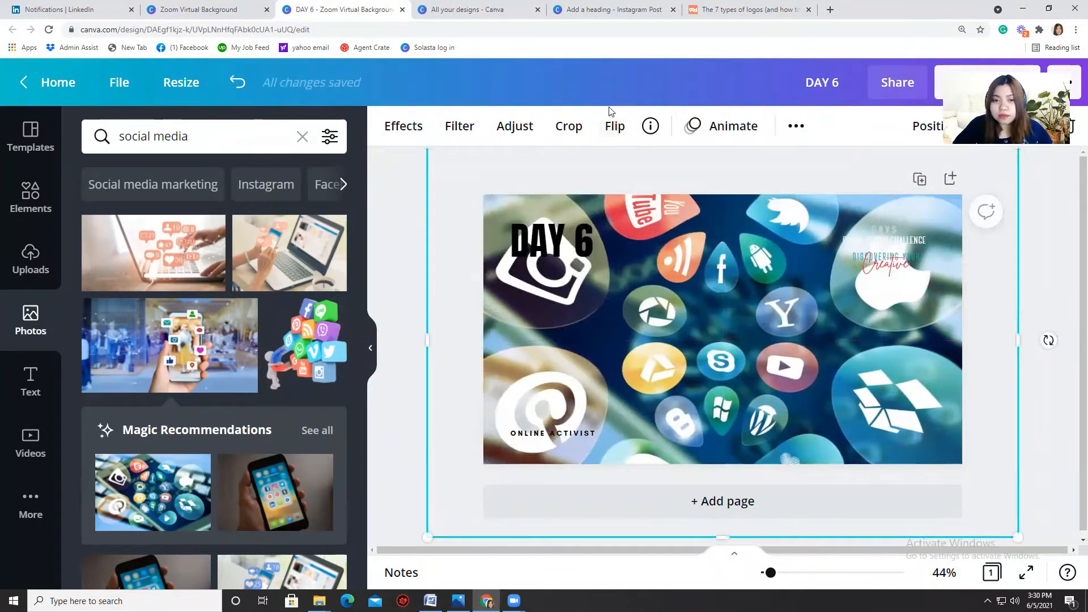
Set the icons photo's saturation to -100 and lower its opacity so the dark page shows through
click(514, 125)
drag(228, 235, 83, 239)
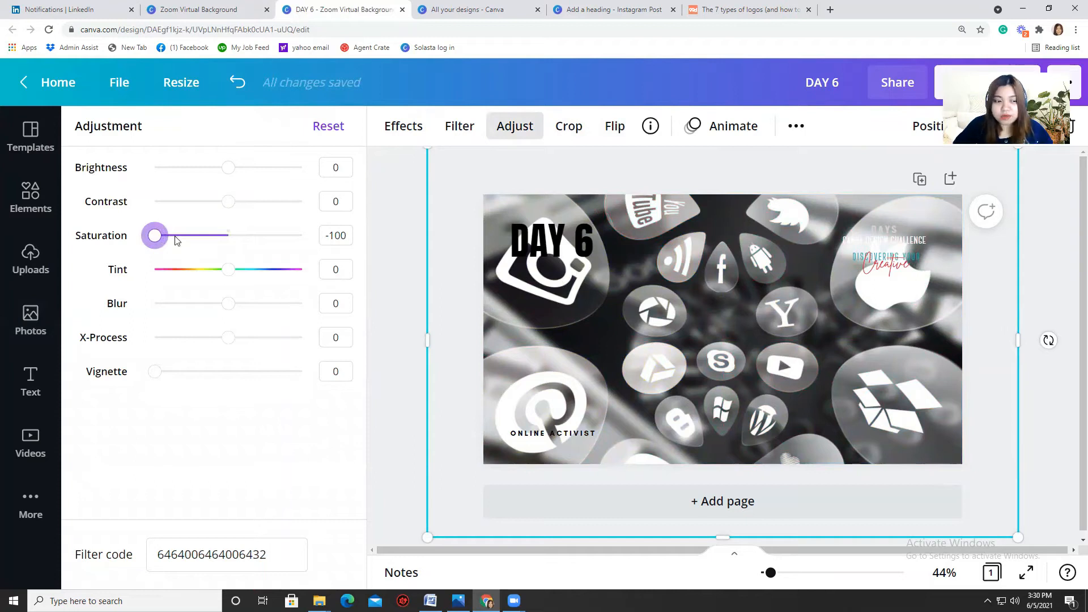
click(997, 126)
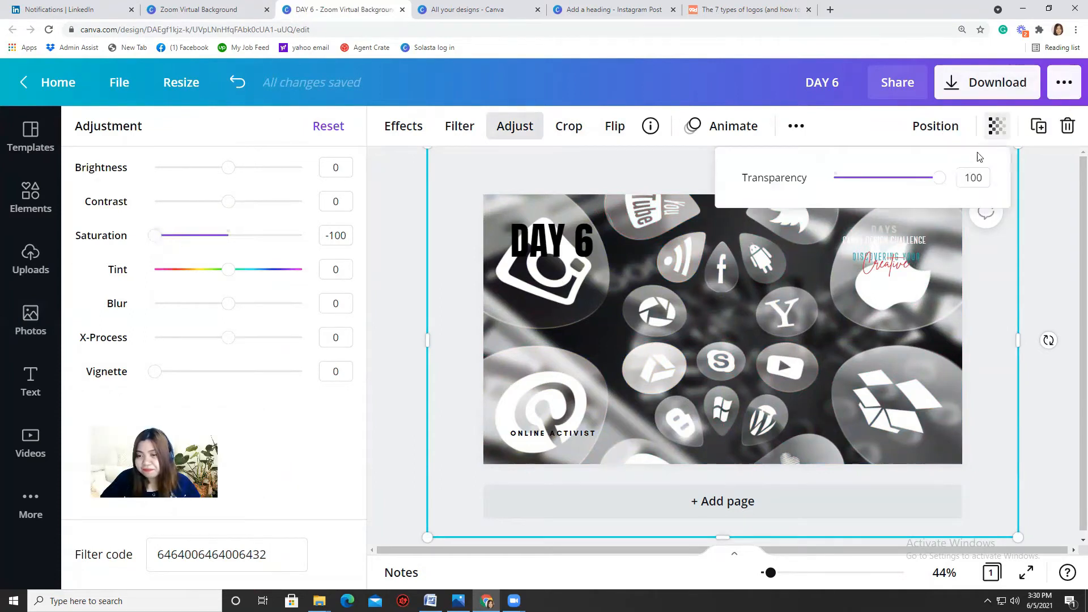
drag(940, 183, 843, 180)
click(454, 211)
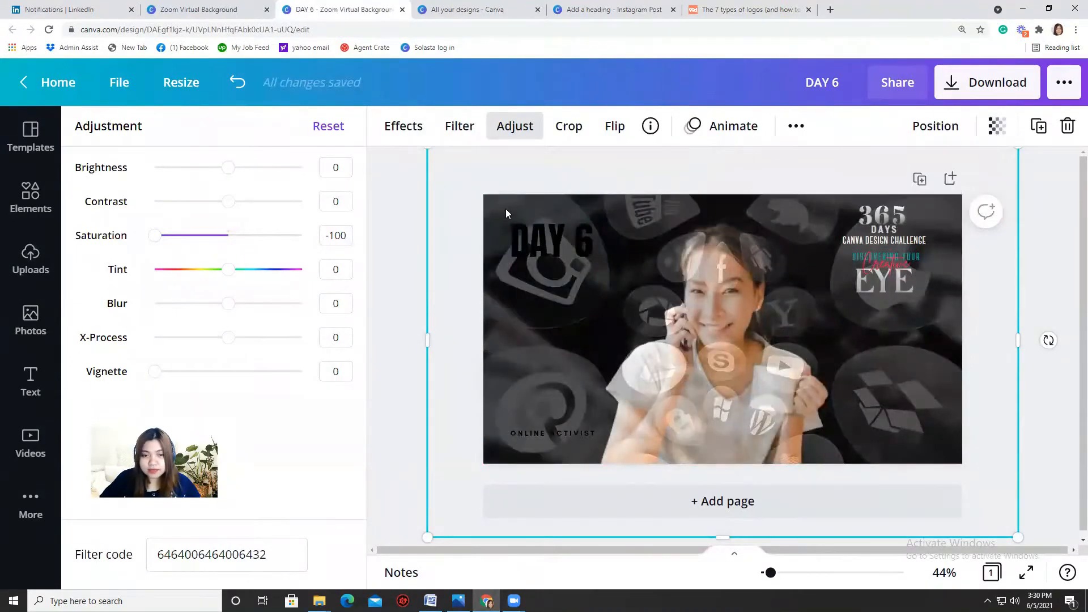
Send the faded icons photo to the back, behind the woman and all text
click(950, 136)
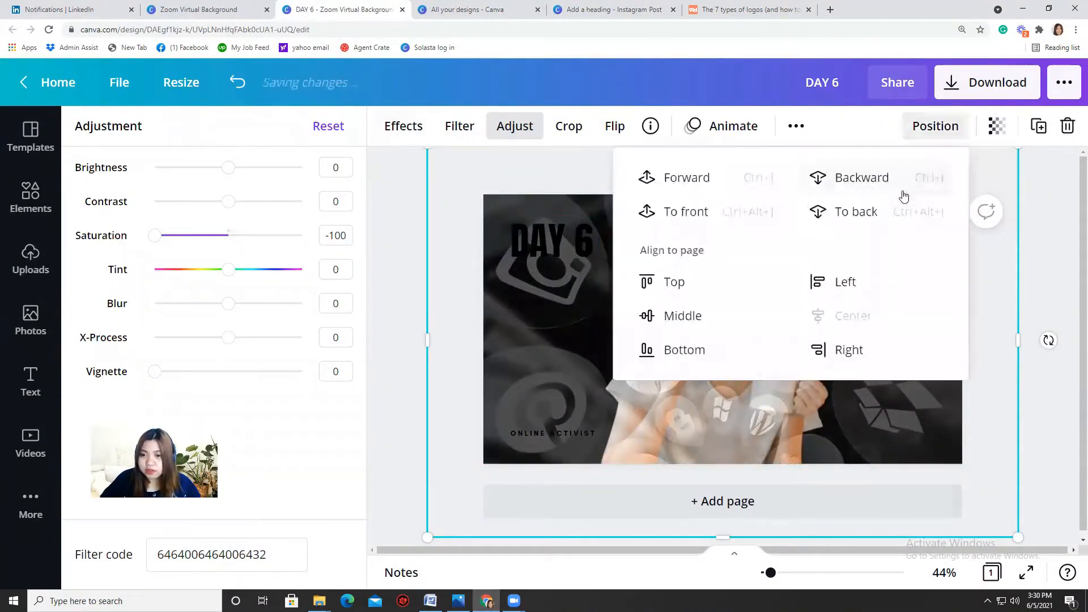
click(876, 212)
click(1049, 302)
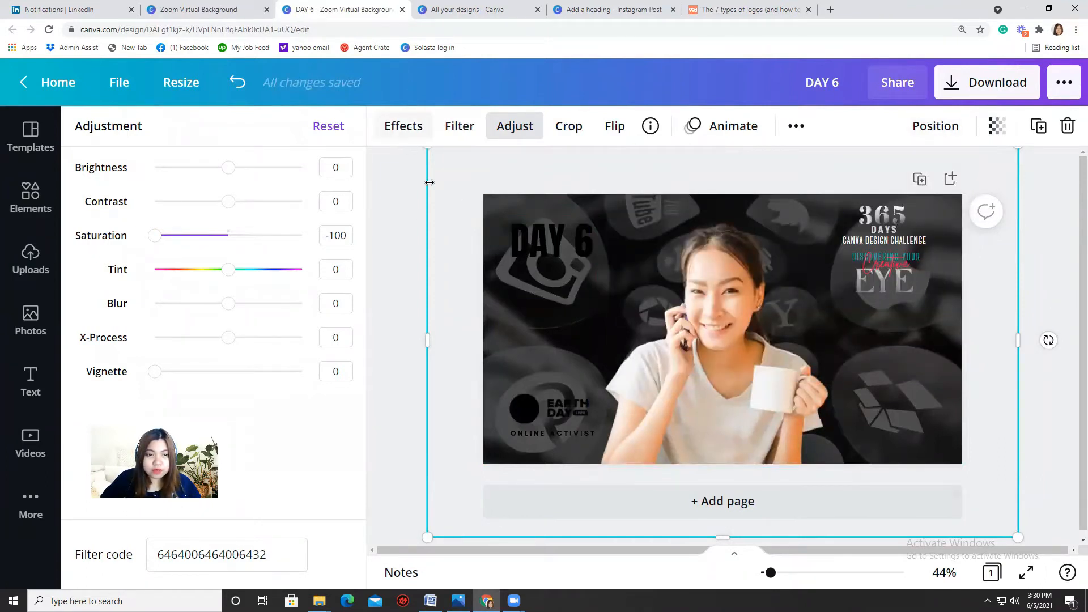
click(491, 210)
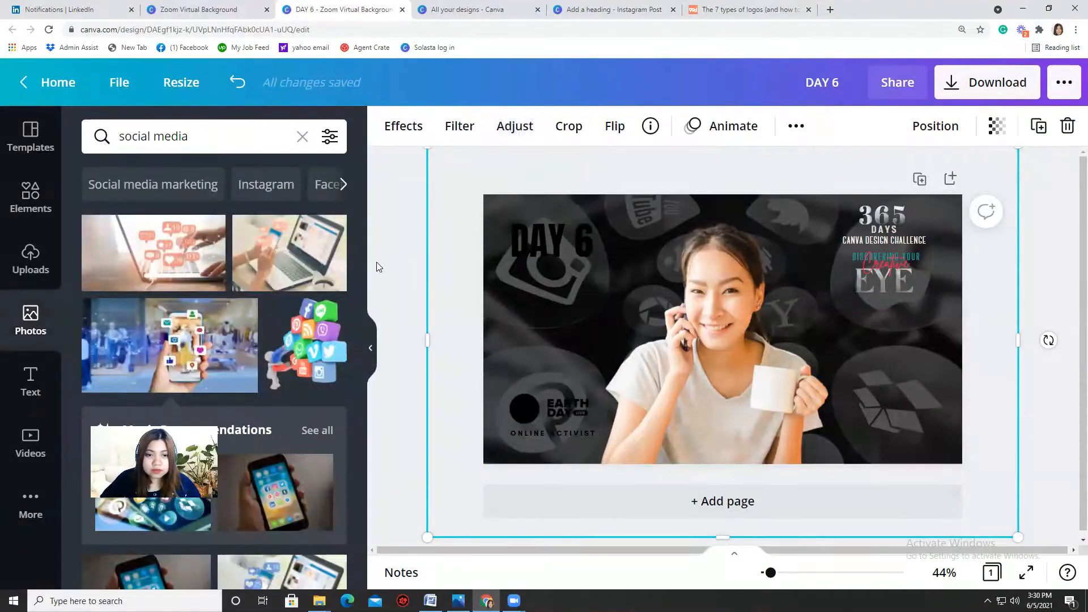
click(389, 389)
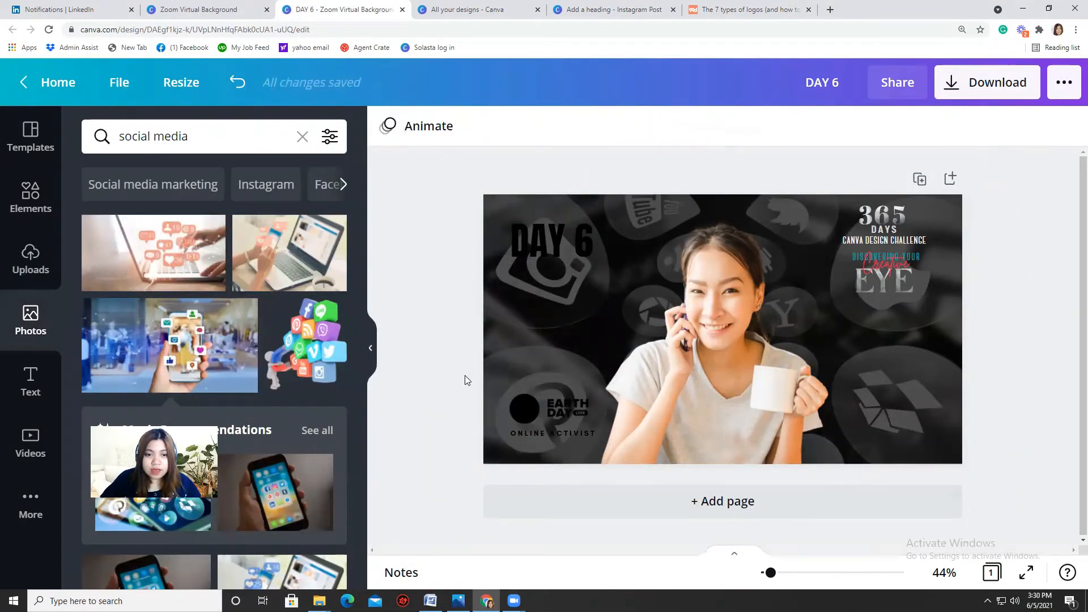
Change the page background colour to the dark navy from the MY PERSONAL BRAND palette
click(485, 365)
click(387, 126)
scroll(245, 333, down, 6)
click(276, 300)
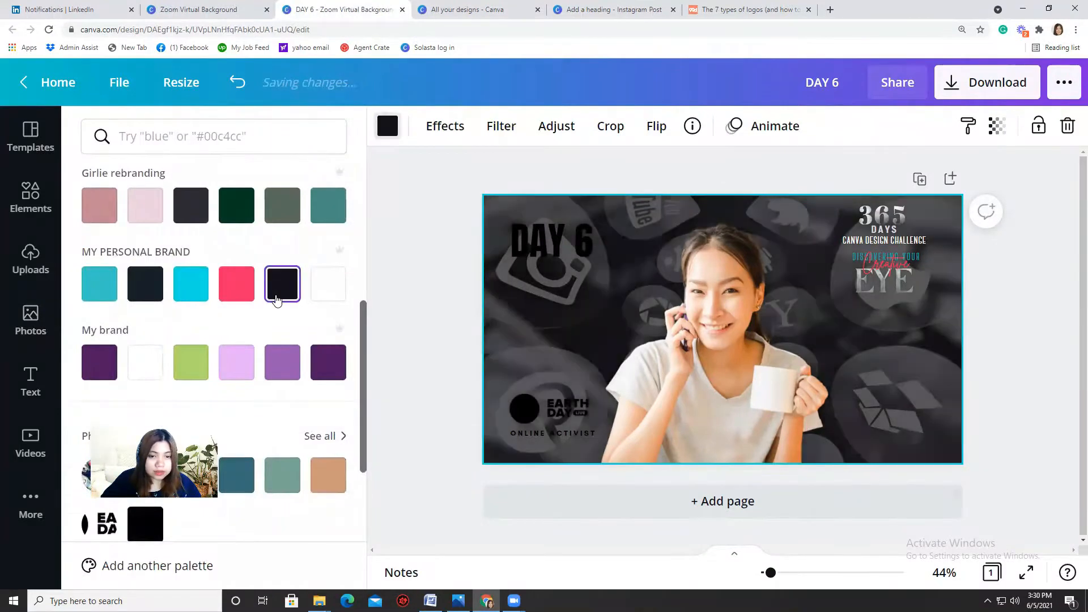
click(162, 284)
Set the transparency of the background icons photo to 13
click(995, 126)
click(996, 126)
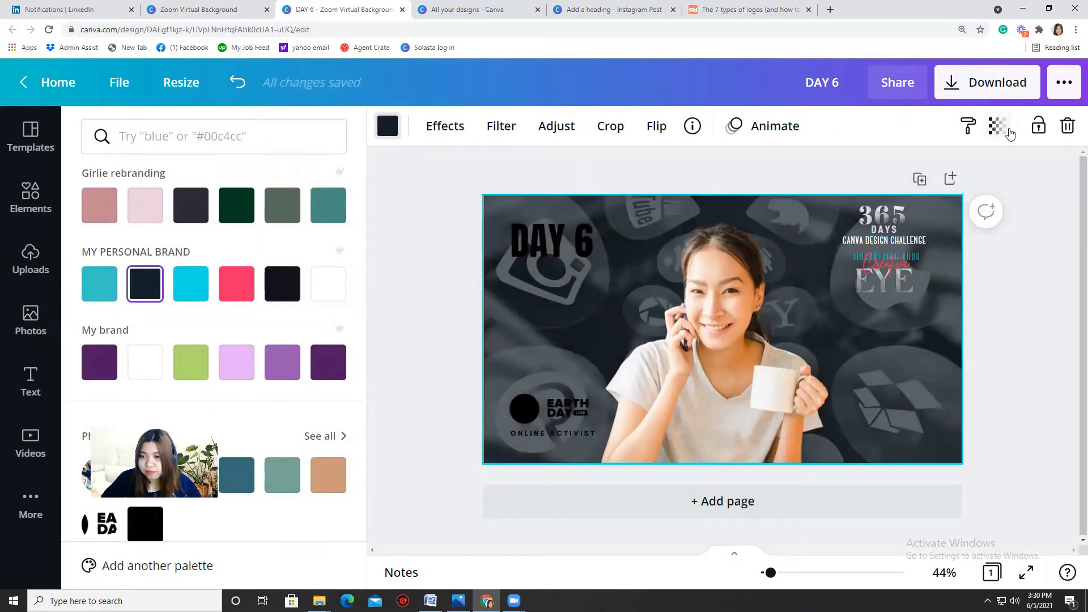
click(1008, 130)
drag(935, 178, 855, 191)
click(906, 376)
click(993, 138)
drag(939, 177, 847, 178)
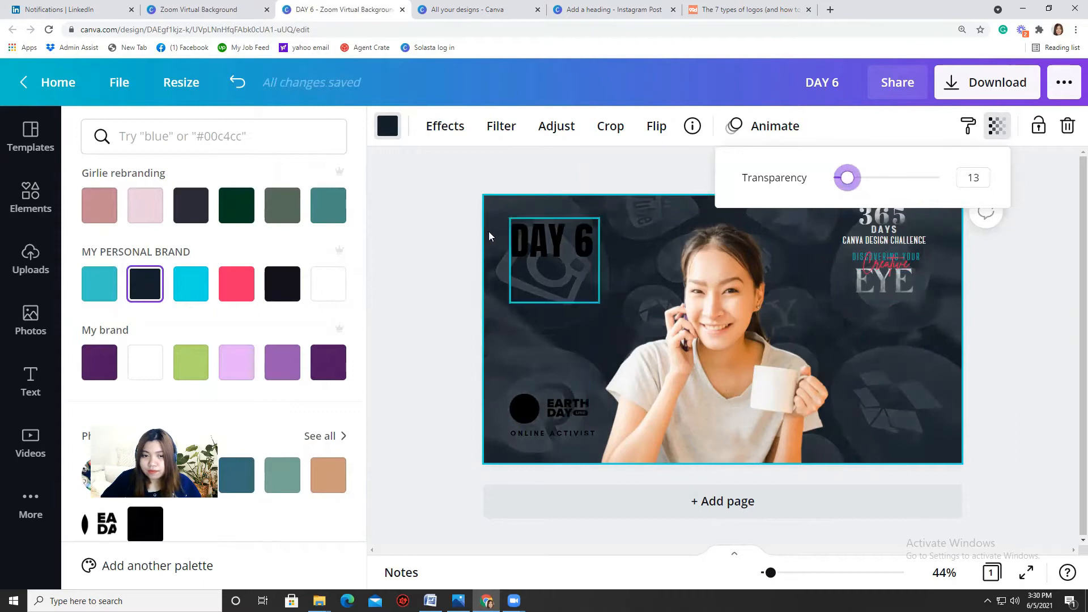
Try the near-black MY PERSONAL BRAND colour on the background and return to the palette's dark navy
click(278, 297)
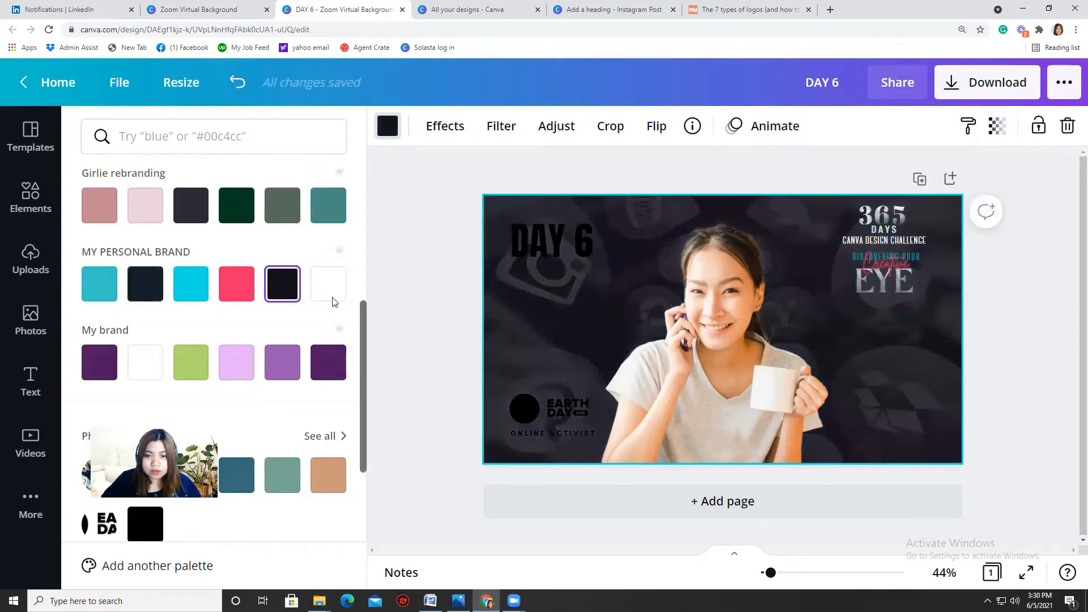
click(142, 287)
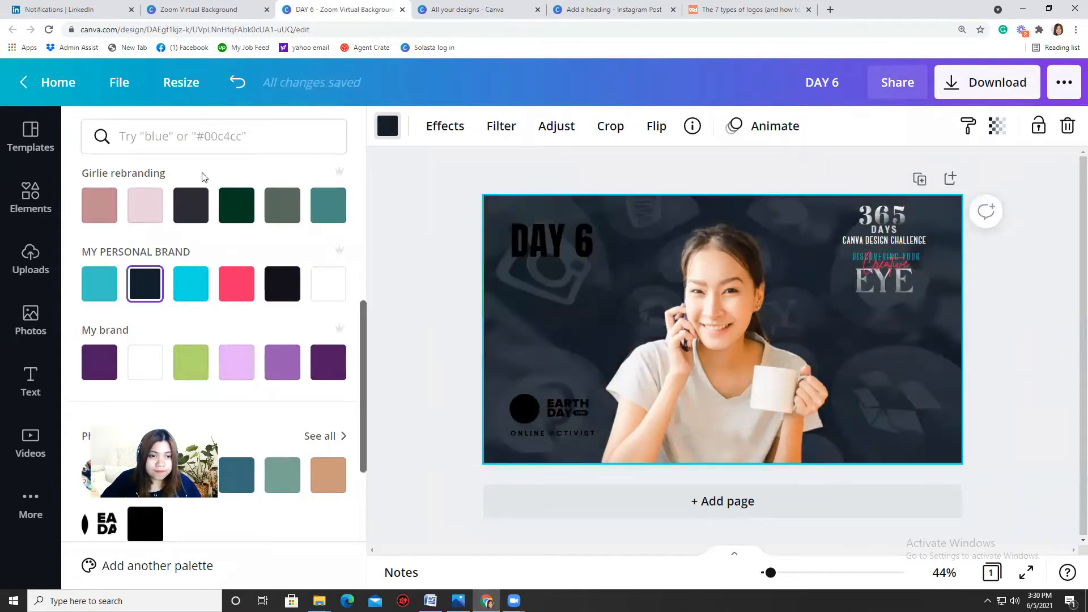
scroll(165, 229, up, 6)
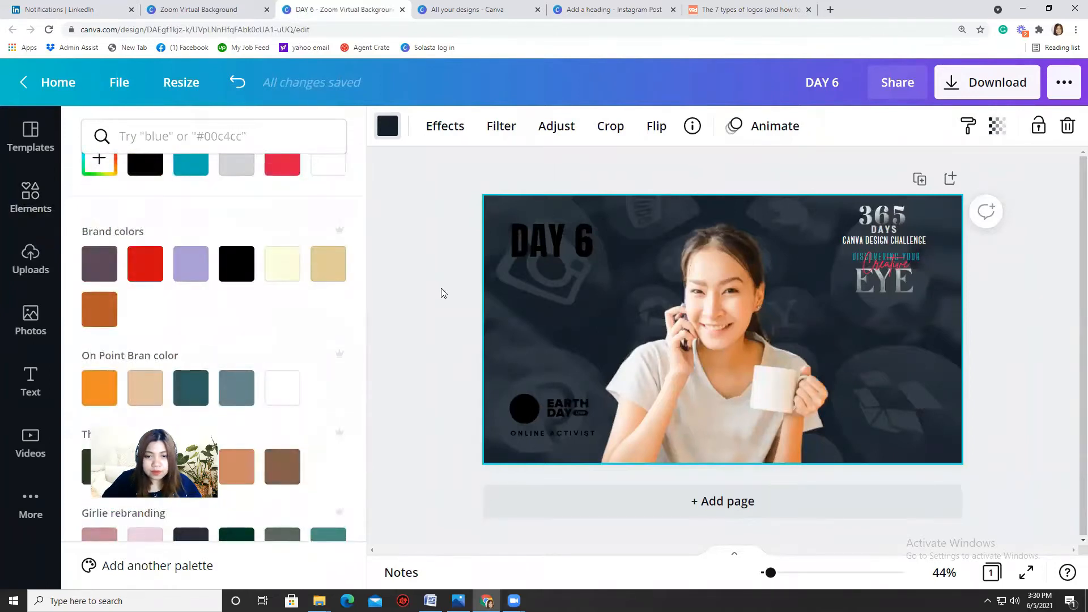
click(509, 295)
click(476, 254)
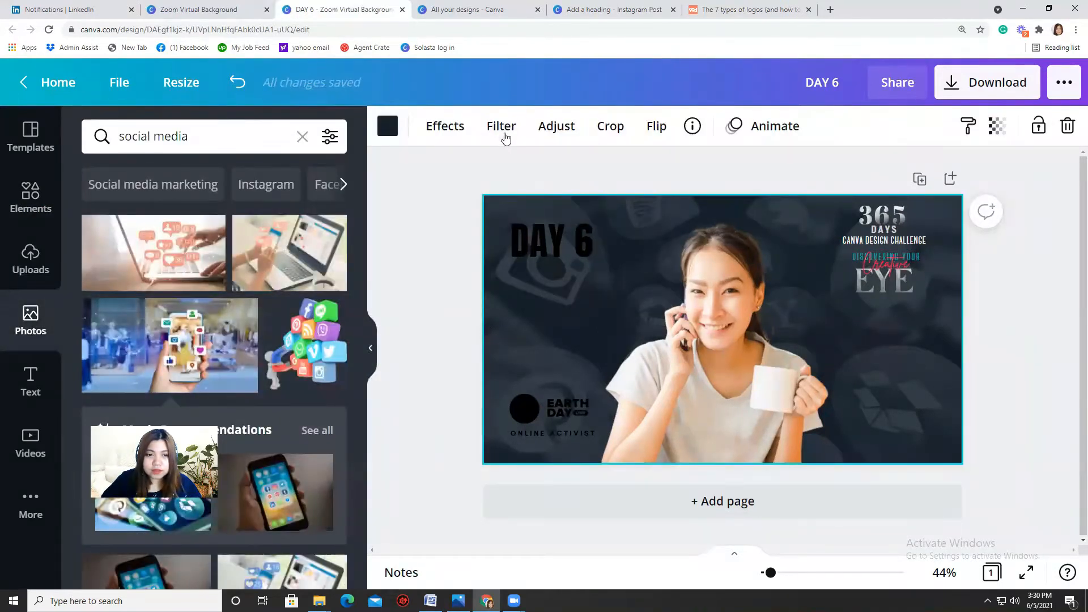
Adjust the background photo to a contrast of 57 and a brightness of -53
click(504, 127)
click(550, 129)
drag(230, 202, 271, 201)
drag(221, 174, 189, 176)
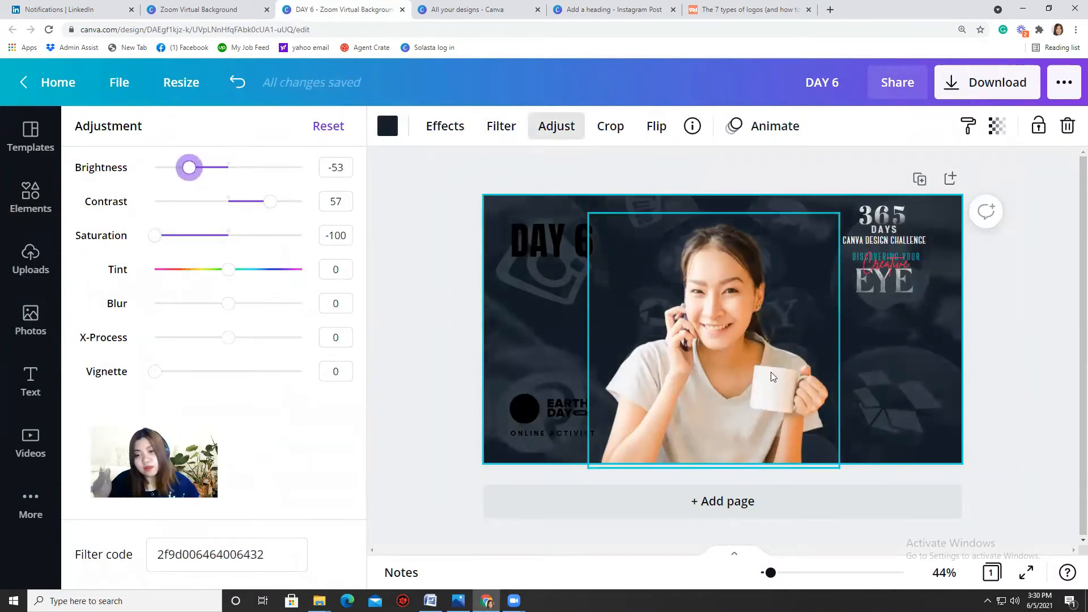
Enlarge the "DAY 6" text to a font size of about 112 and colour it red
click(570, 242)
drag(604, 307, 638, 340)
click(599, 233)
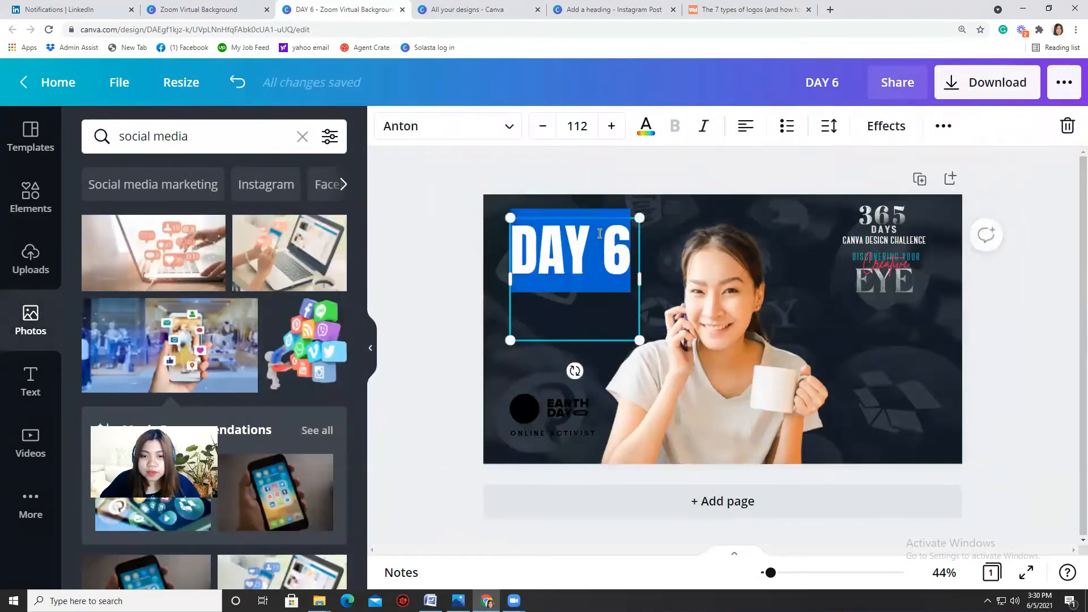
click(646, 126)
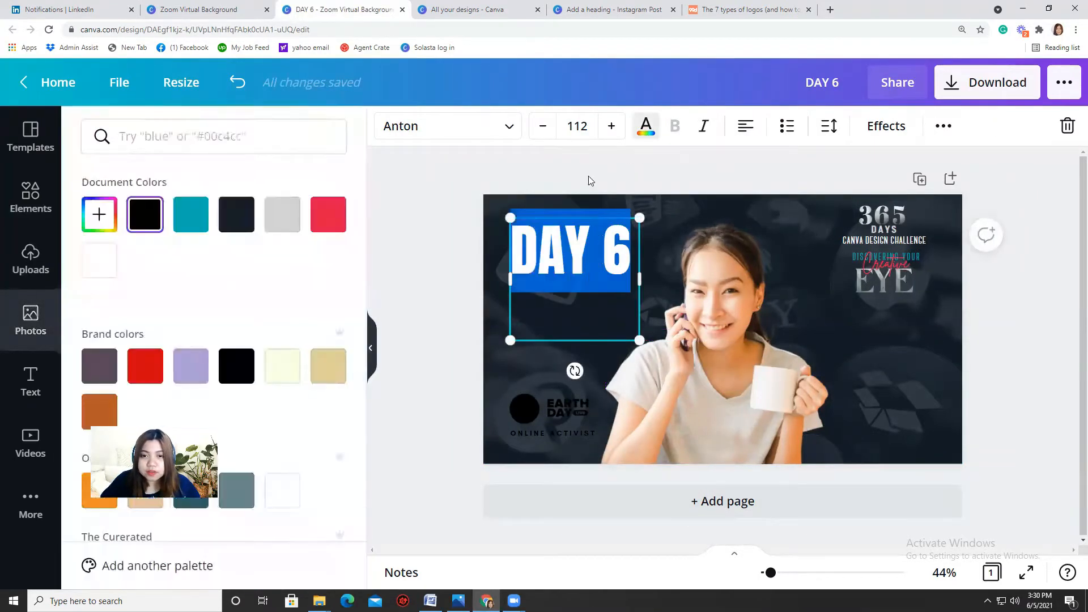
click(331, 220)
click(447, 351)
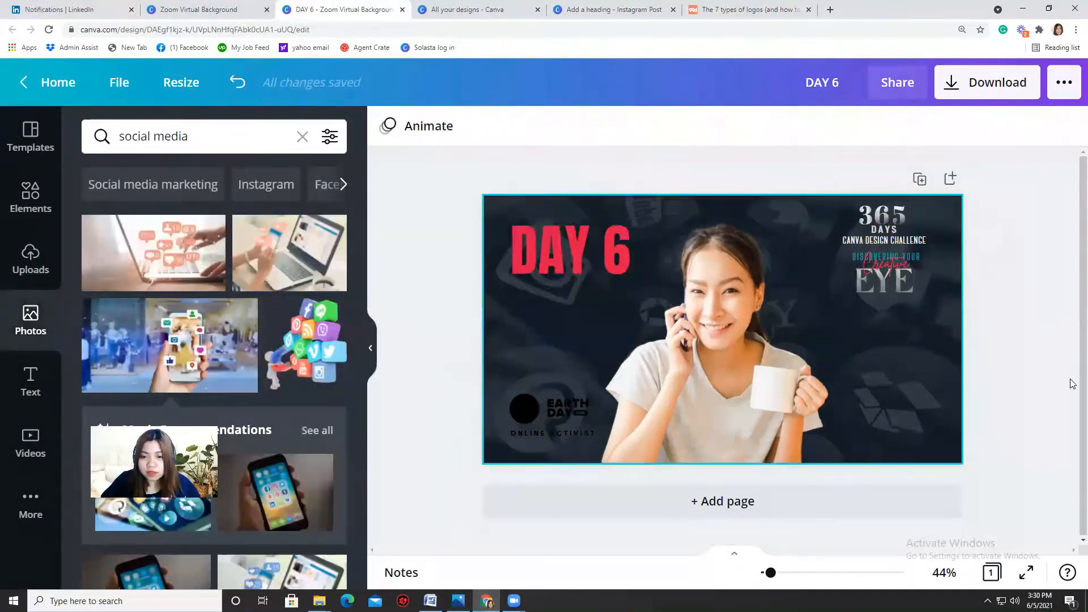
Recolour the "DAY 6" text white and scale it to a font size of about 88
click(614, 275)
drag(639, 340, 598, 302)
click(646, 126)
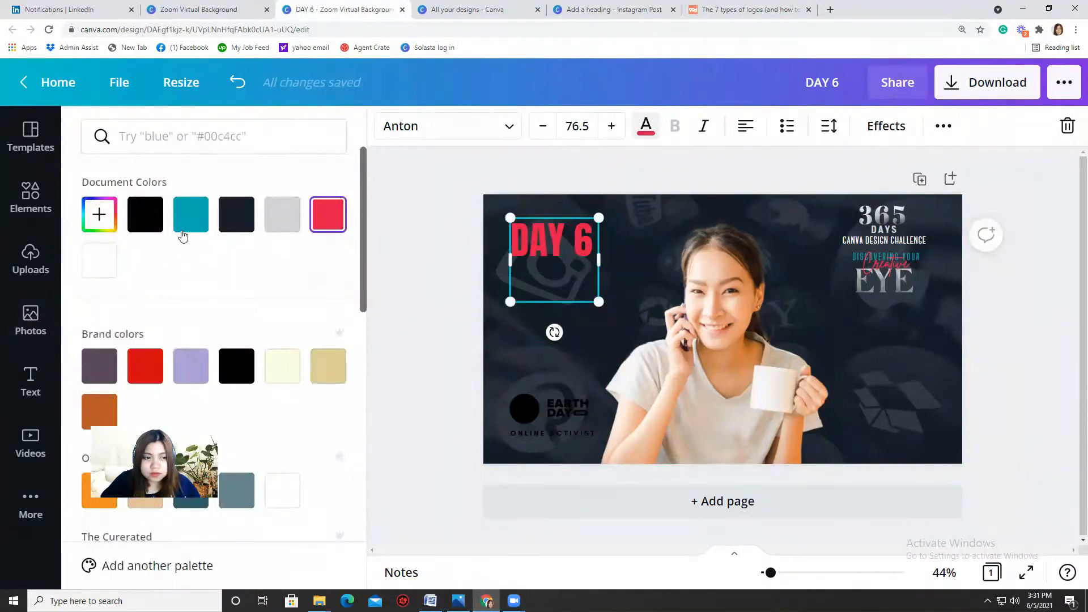
click(191, 221)
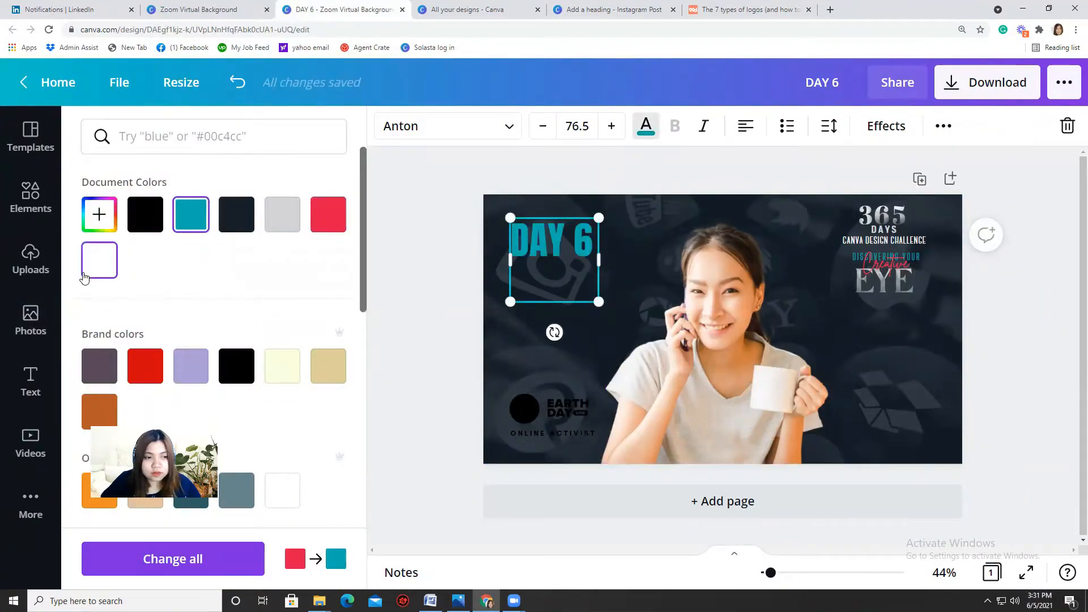
click(99, 261)
drag(593, 303, 613, 316)
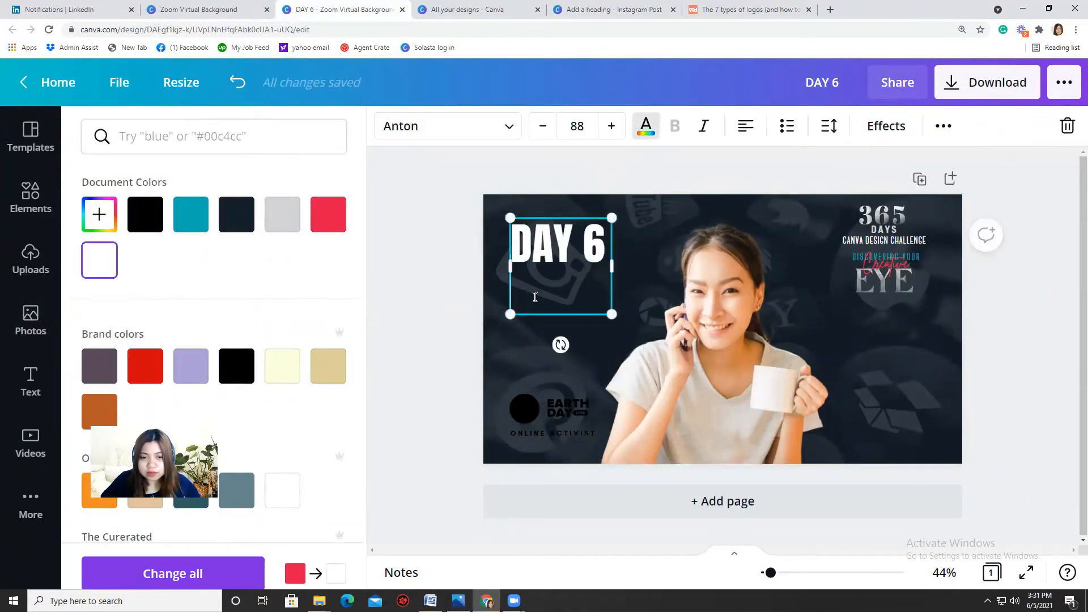
Delete the Earth Day Live logo from the design
click(530, 421)
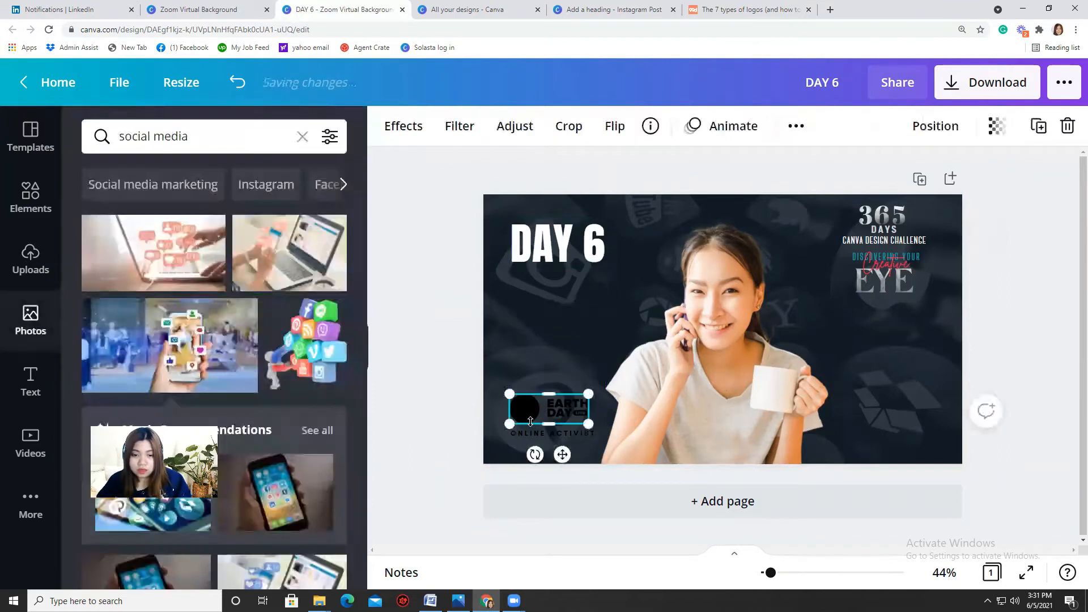
key(Delete)
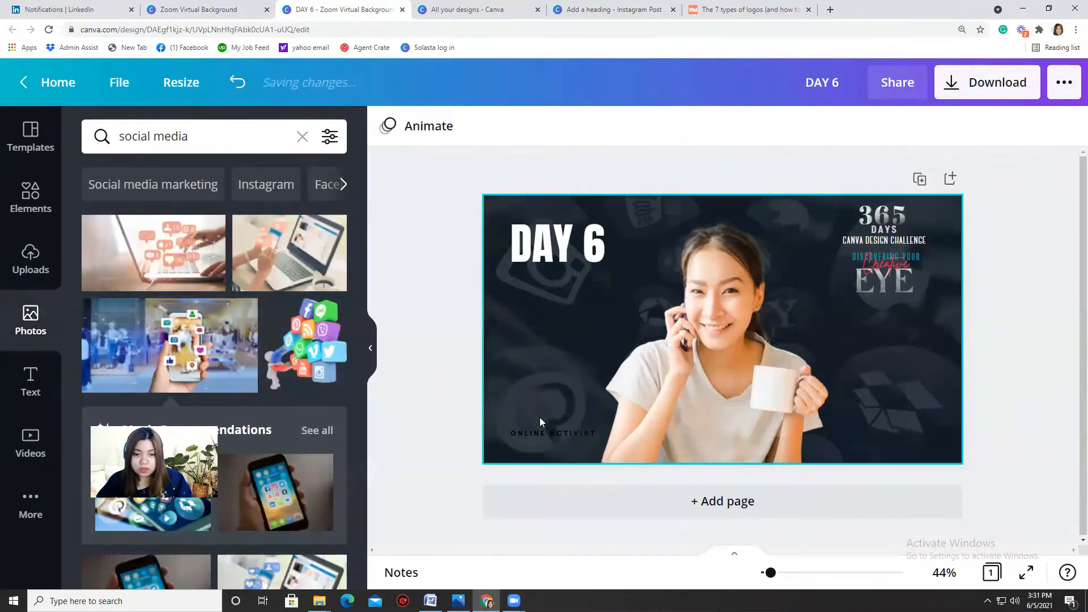
Replace the "ONLINE ACTIVIST" text with "GVERZ.CREATIVE" and colour it red
double_click(535, 433)
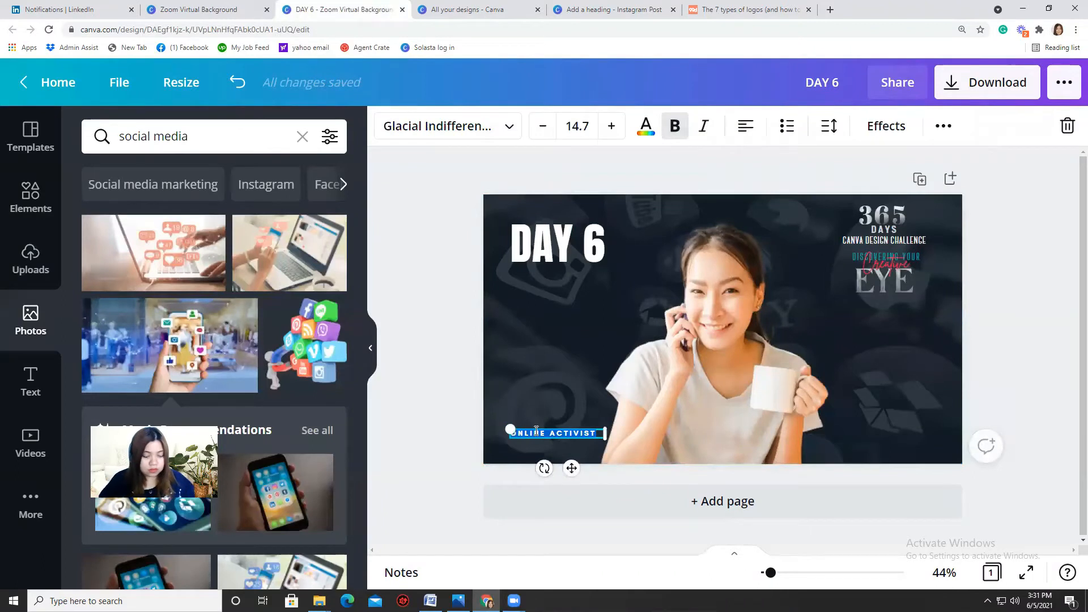
key(BackSpace)
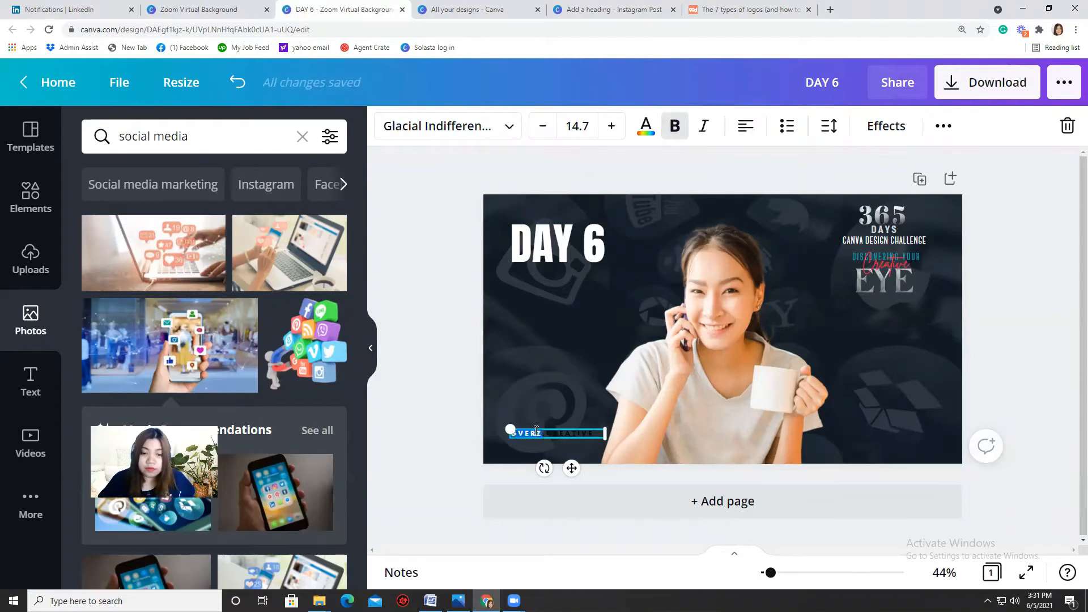
click(647, 133)
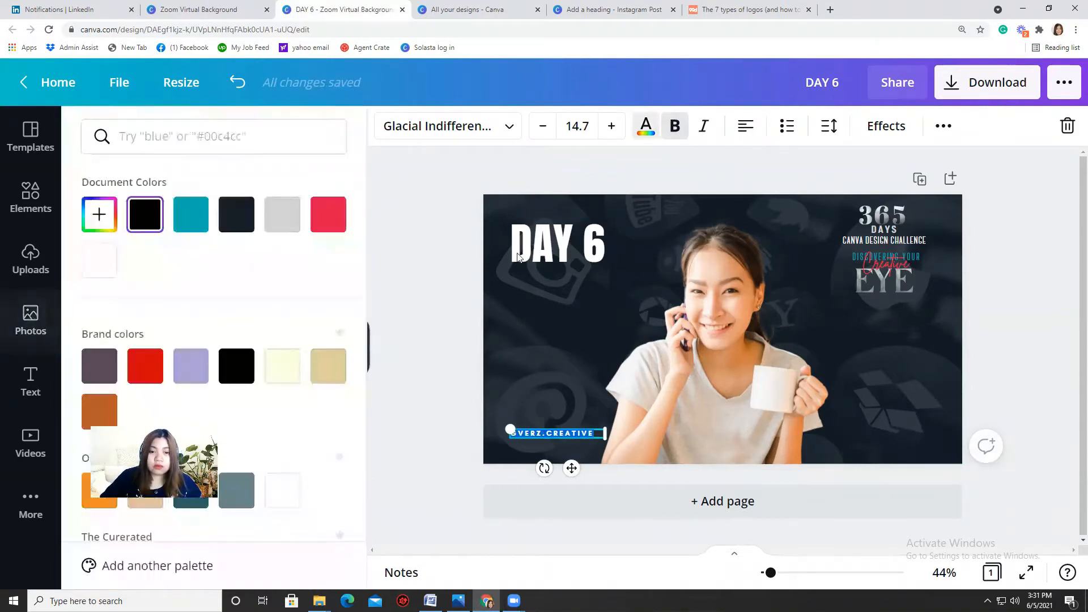
click(328, 214)
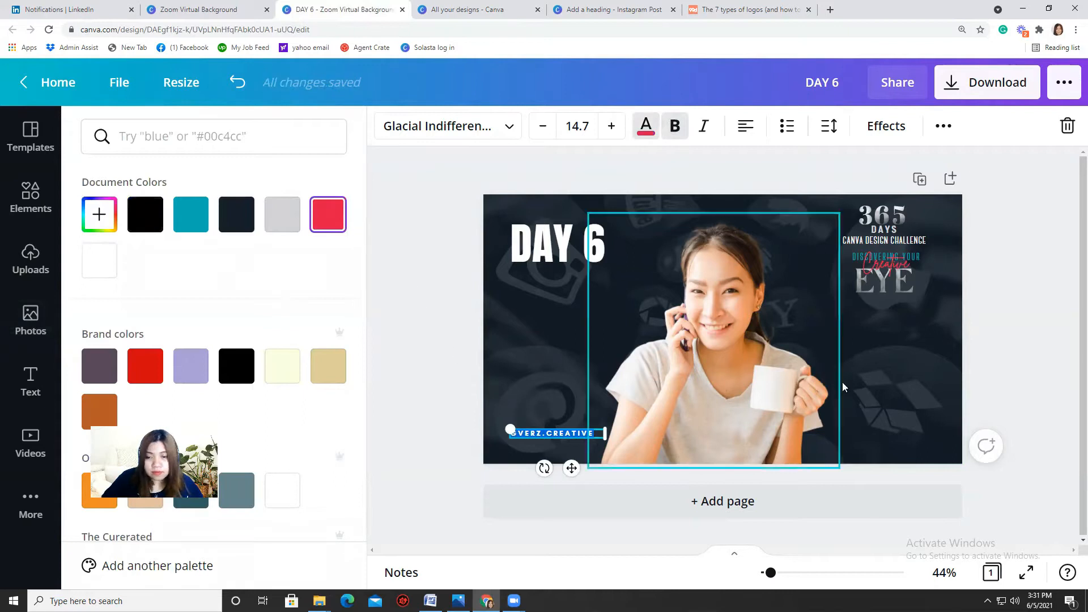
click(973, 376)
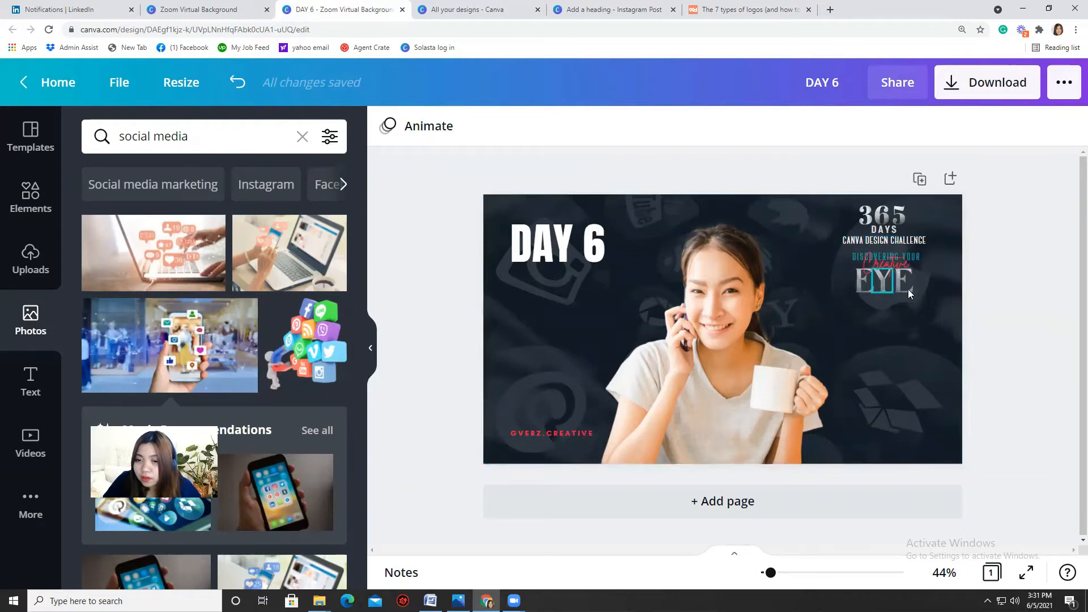
Group the 365 Days Canva Design Challenge branding, enlarge it and place it in the design's upper-right area
click(935, 265)
drag(844, 200, 972, 331)
drag(929, 293, 906, 300)
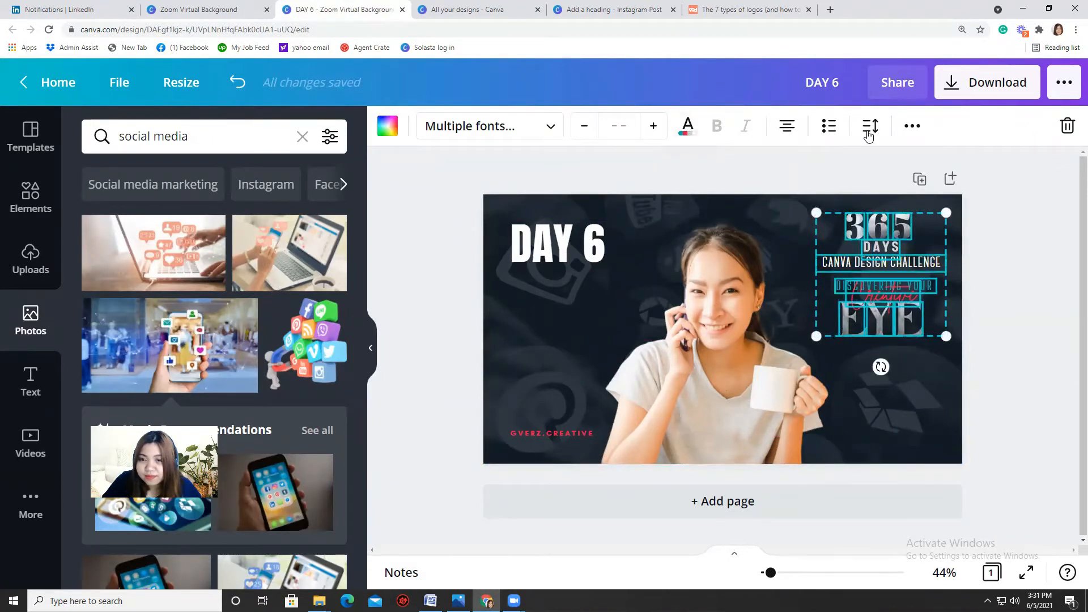
click(913, 128)
click(689, 170)
click(648, 173)
click(648, 174)
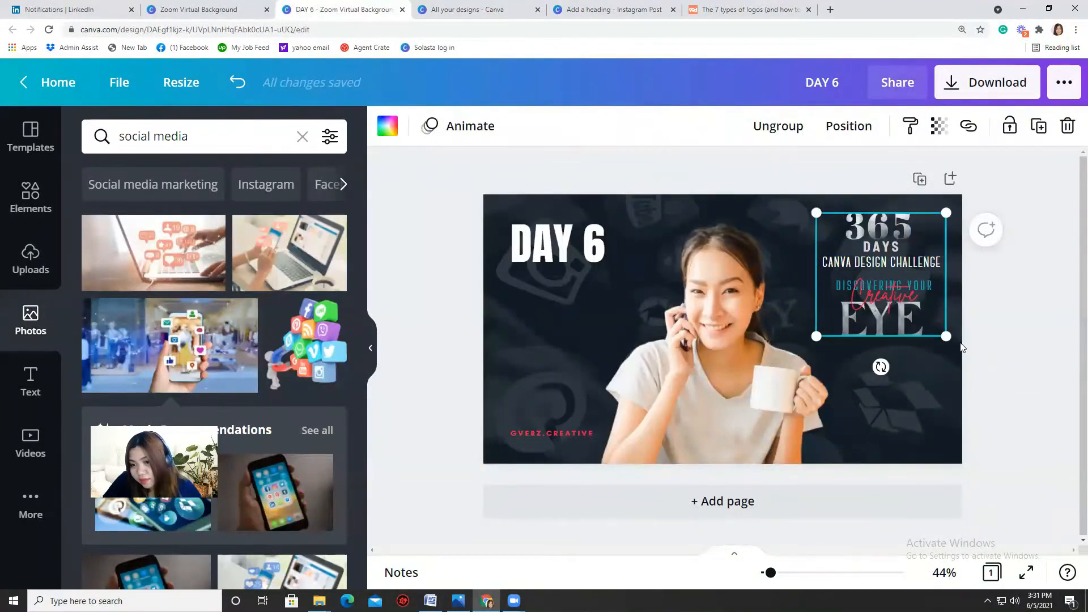
drag(946, 336, 955, 346)
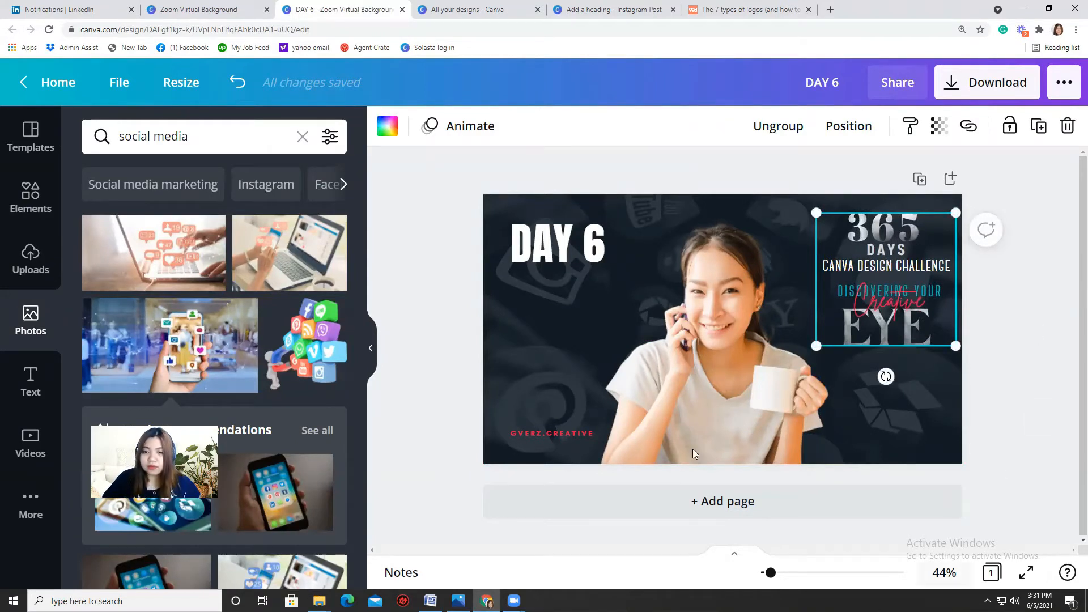
Search the uploaded media for "fade"
click(566, 434)
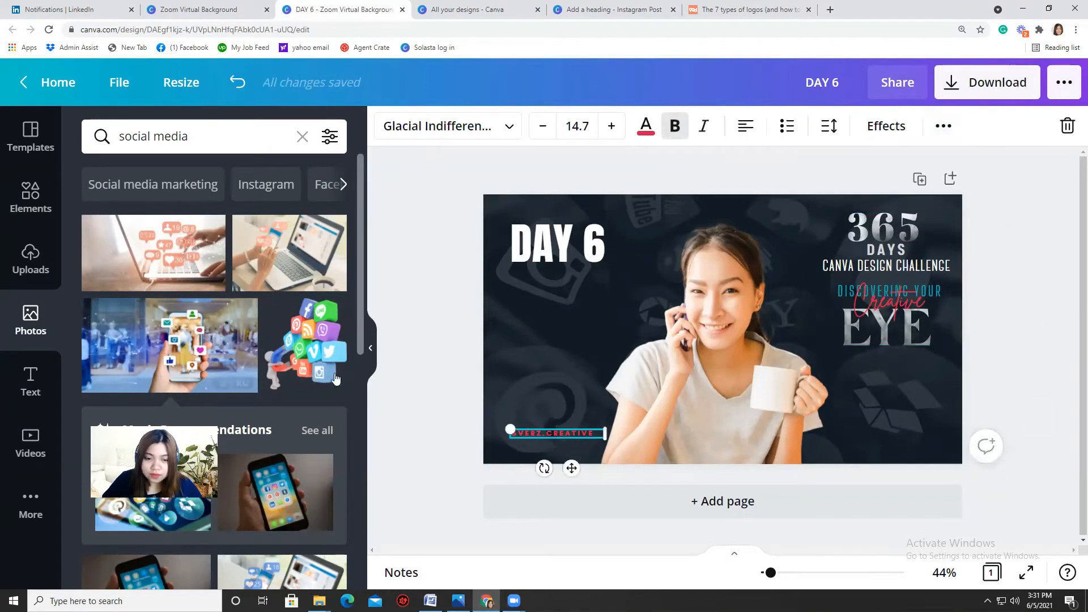
click(31, 259)
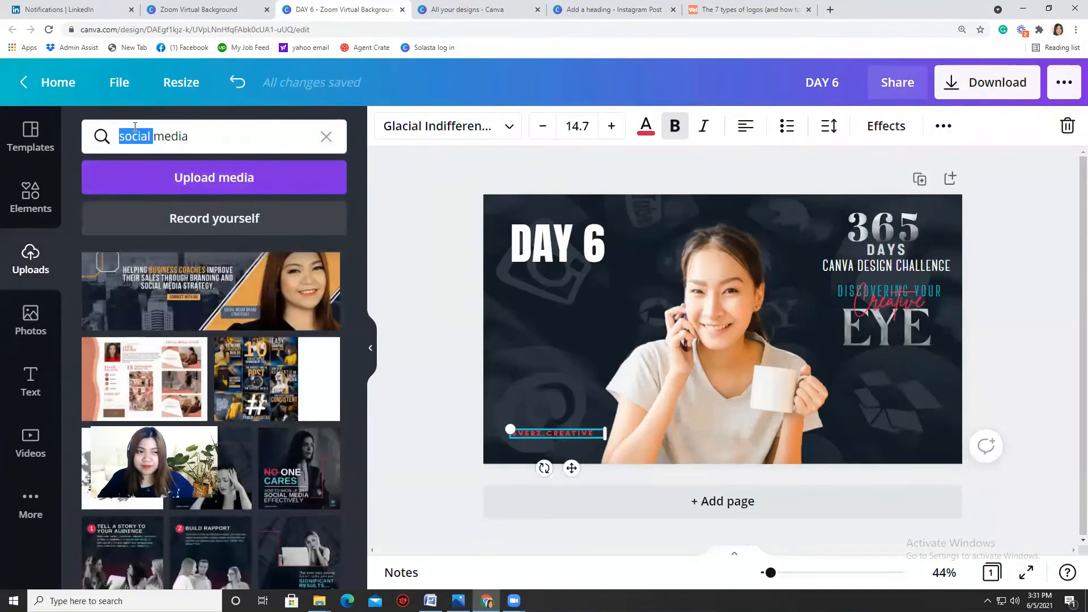
triple_click(127, 141)
key(BackSpace)
text(fade)
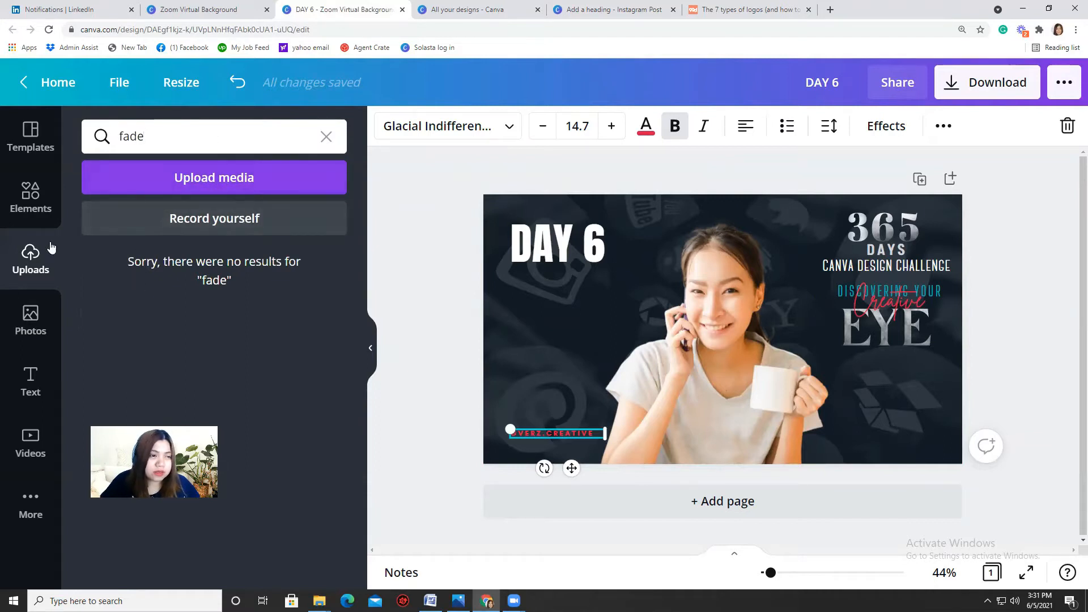
Search the elements for "fade" and add the purple fading gradient to the design
click(30, 199)
click(167, 143)
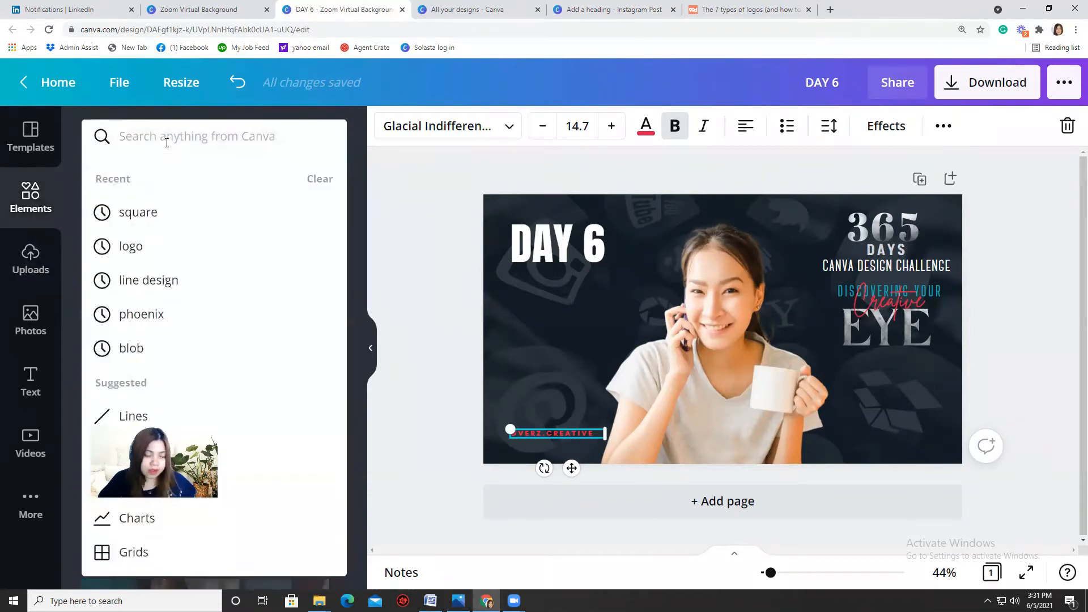
text(ra)
key(BackSpace)
key(BackSpace)
text(fade)
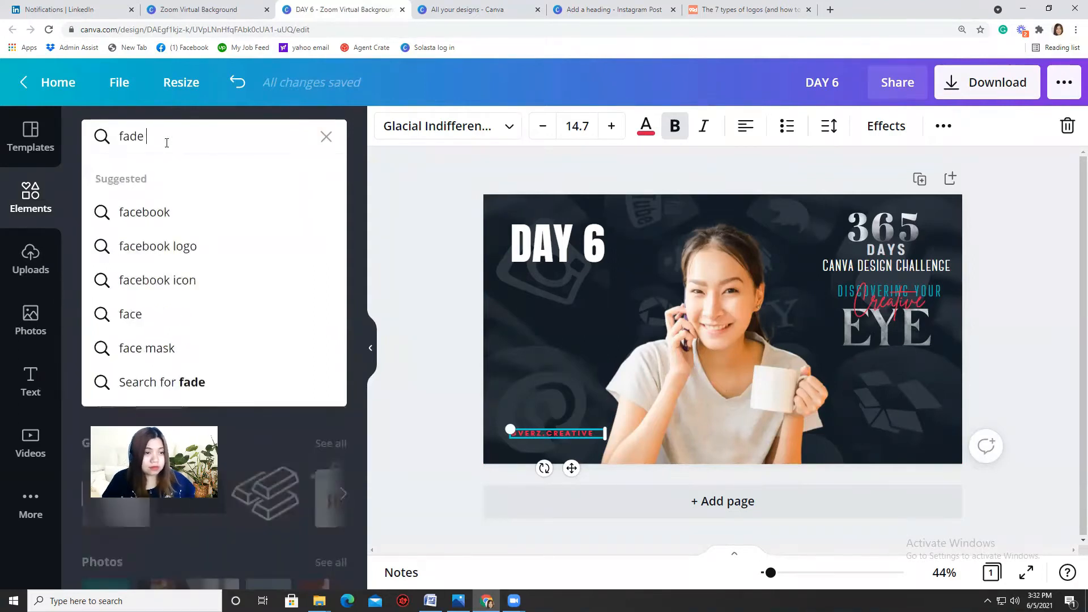
key(Return)
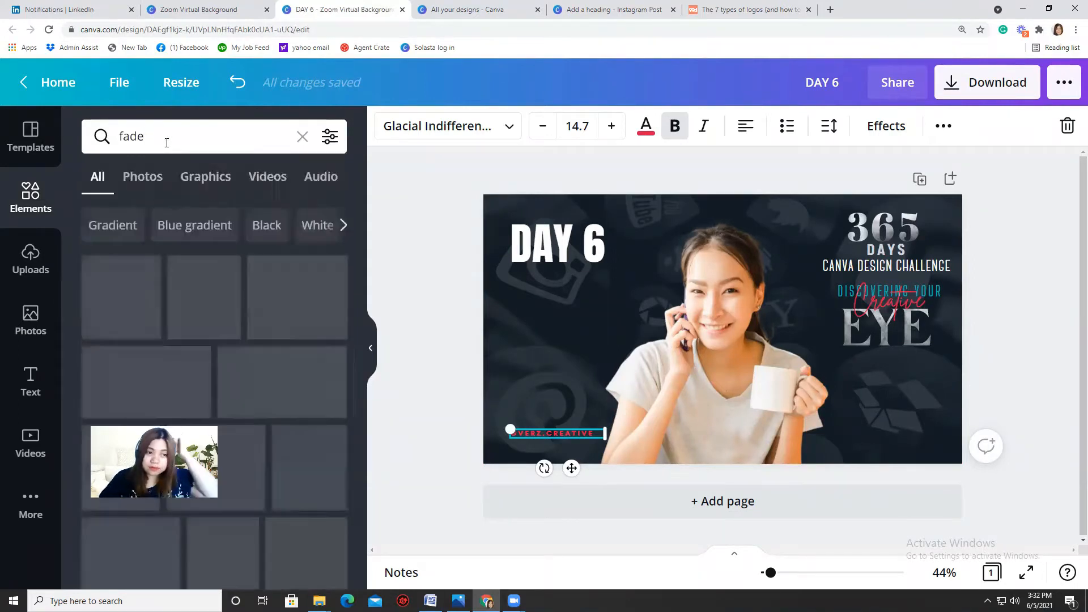
scroll(147, 403, down, 1)
scroll(147, 403, down, 5)
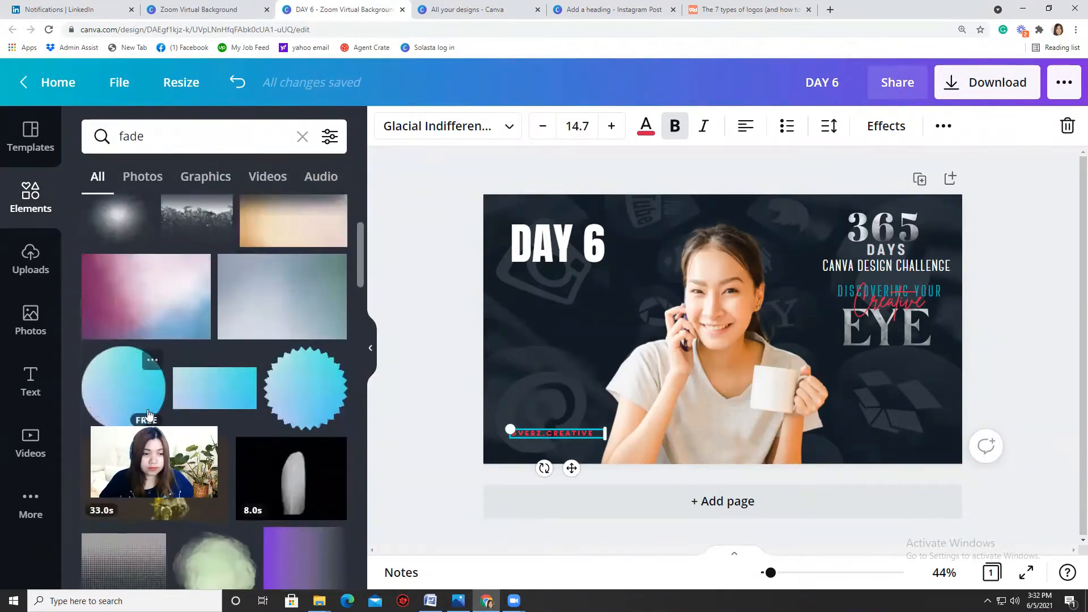
click(286, 367)
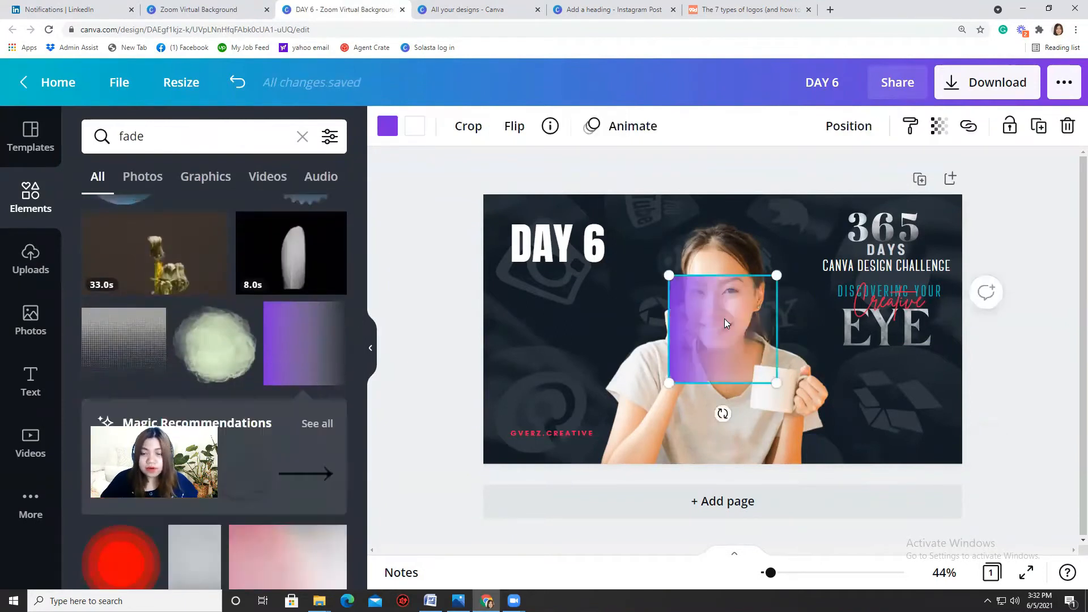
Enlarge the purple gradient beyond the page height and position it over the left half of the design
drag(725, 318, 528, 236)
drag(590, 306, 793, 501)
drag(609, 375, 555, 378)
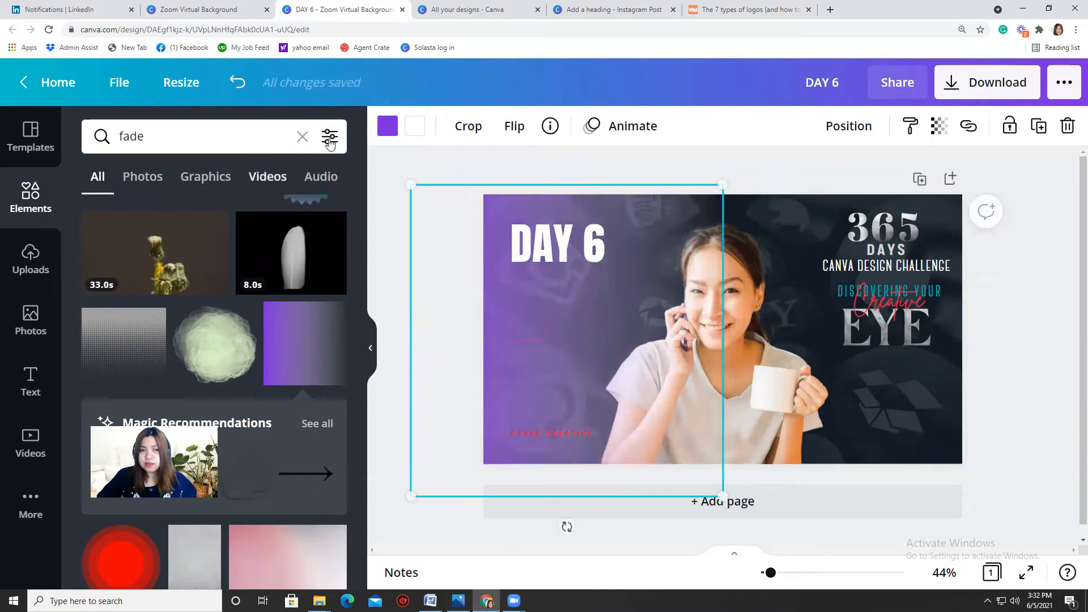
Recolour both gradient colours red and shift the gradient further past the page's left edge
click(387, 125)
click(326, 218)
click(415, 126)
click(328, 214)
drag(449, 308, 404, 293)
drag(532, 289, 532, 289)
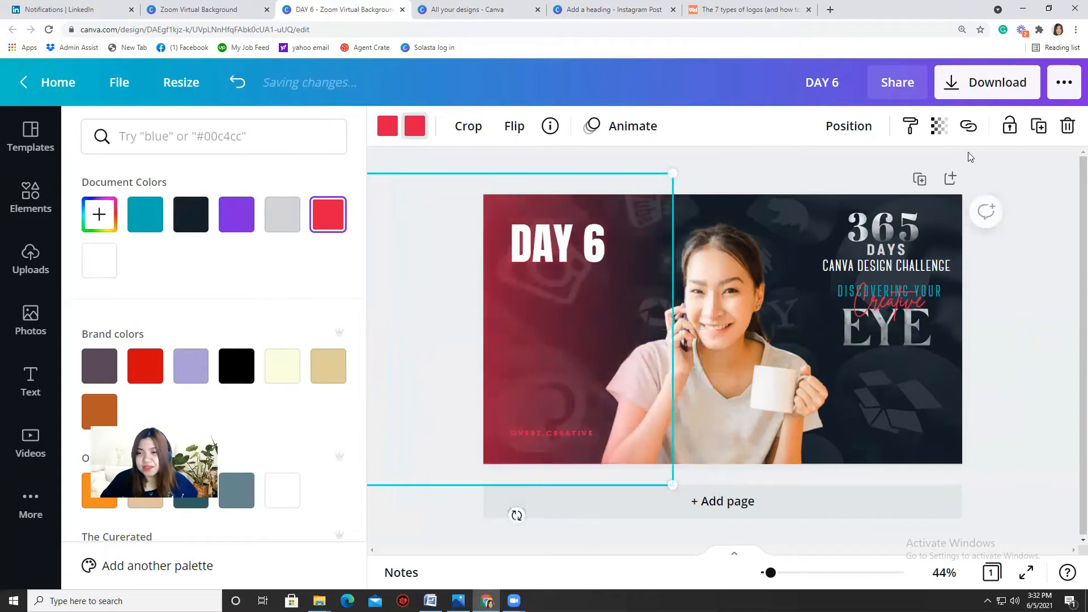
Send the red gradient backward so it sits behind the woman
click(872, 134)
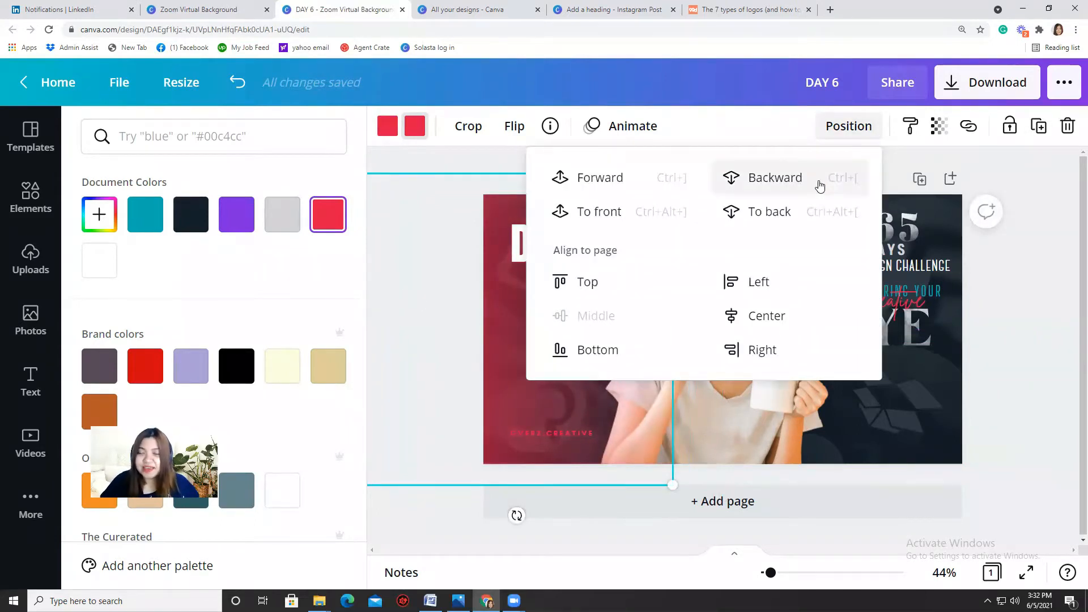
click(800, 178)
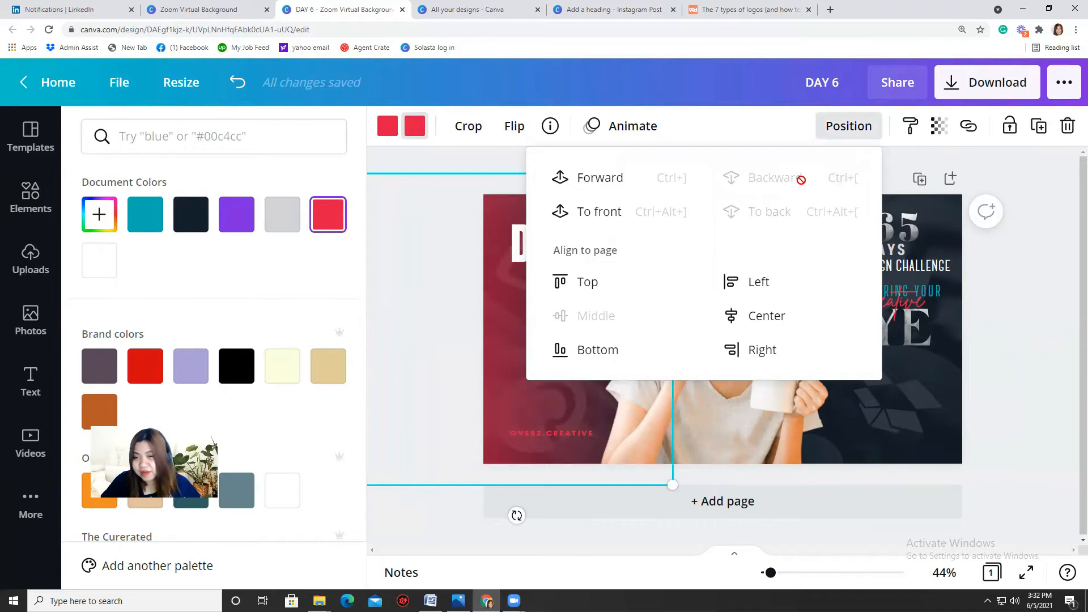
click(1057, 331)
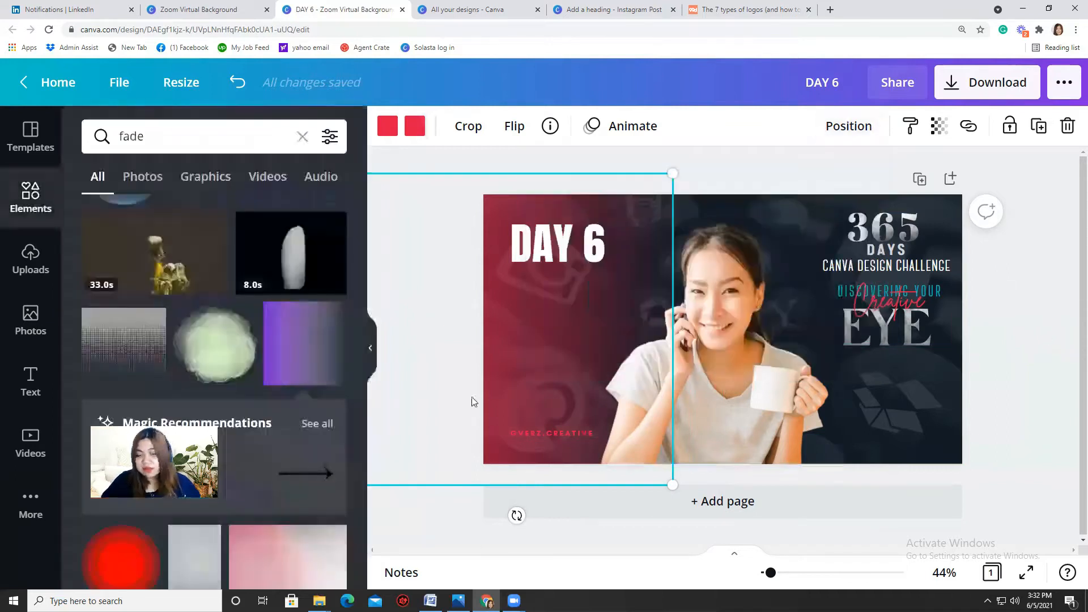
Apply the Lift effect at intensity 100 to the "DAY 6" text and enlarge the text slightly
click(569, 262)
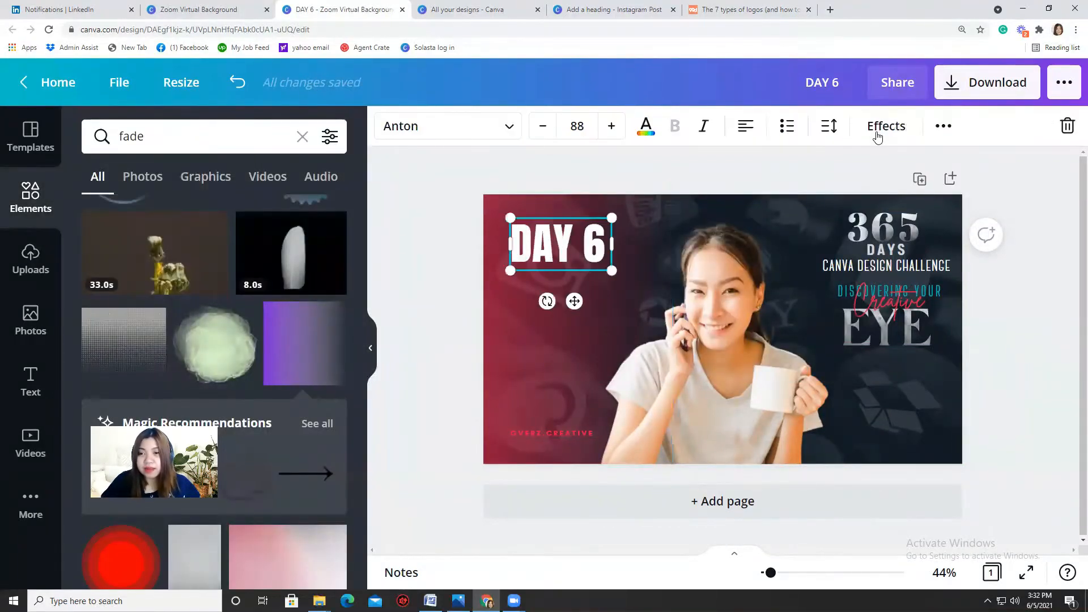
click(878, 131)
click(292, 243)
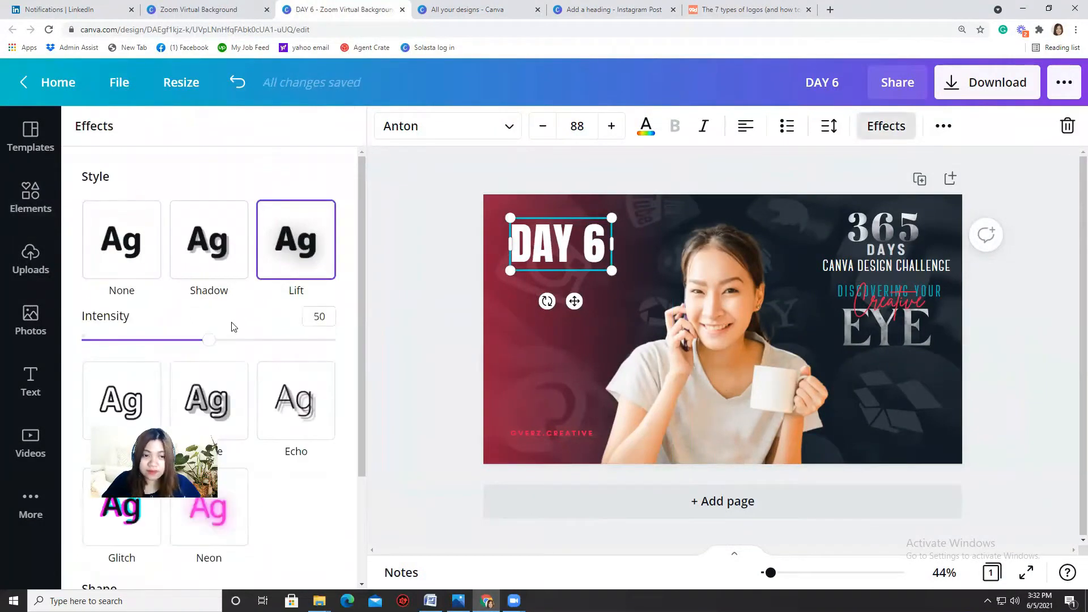
drag(209, 340, 331, 339)
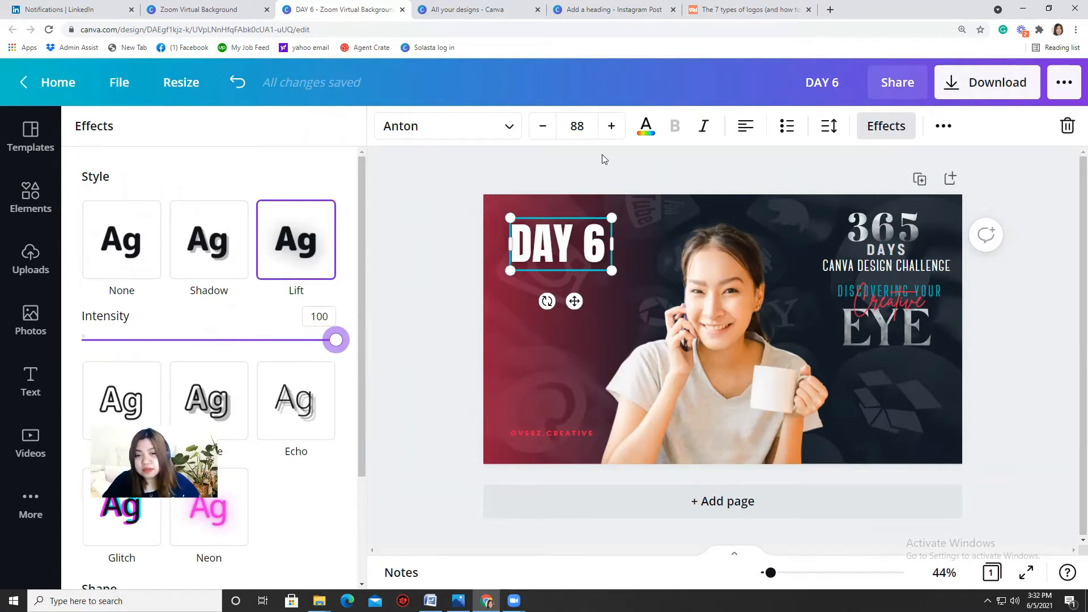
drag(626, 277, 636, 282)
click(460, 322)
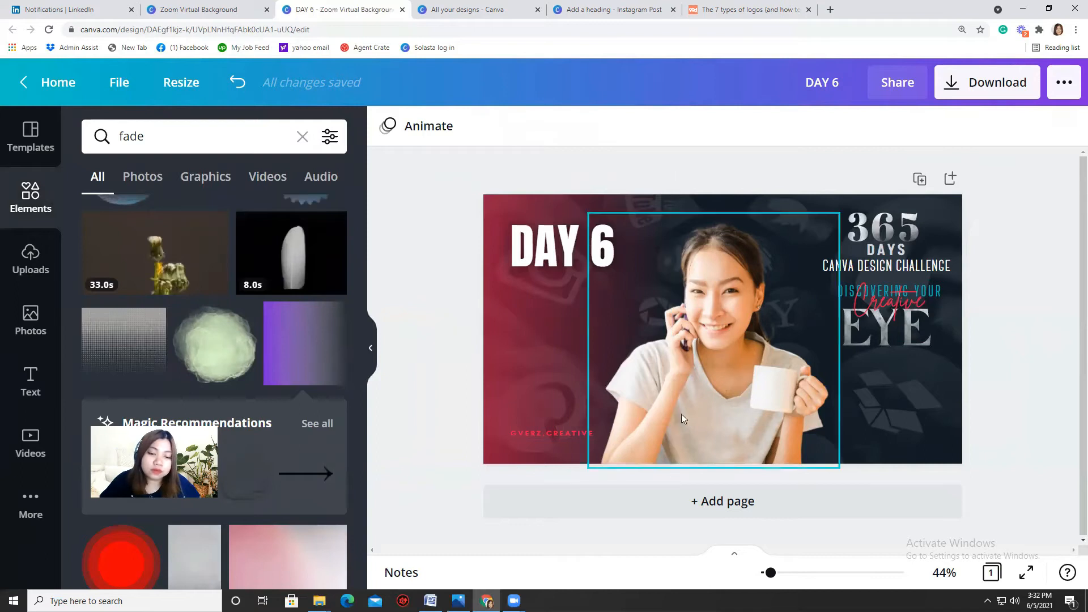
Recolour the "GVERZ.CREATIVE" text teal and reposition it in the design's lower-left corner
click(558, 435)
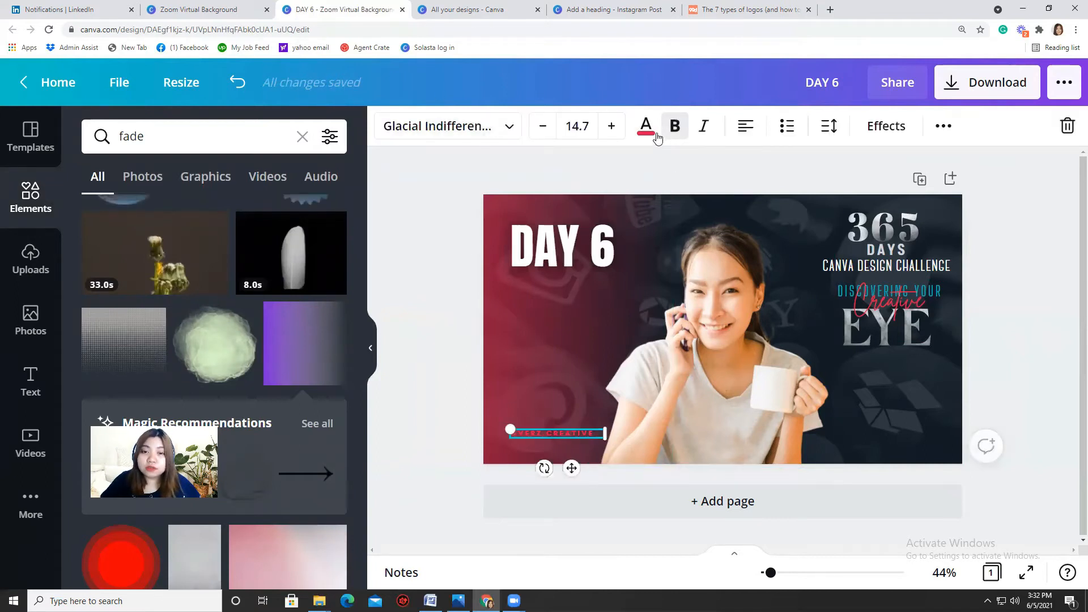
click(653, 133)
click(144, 214)
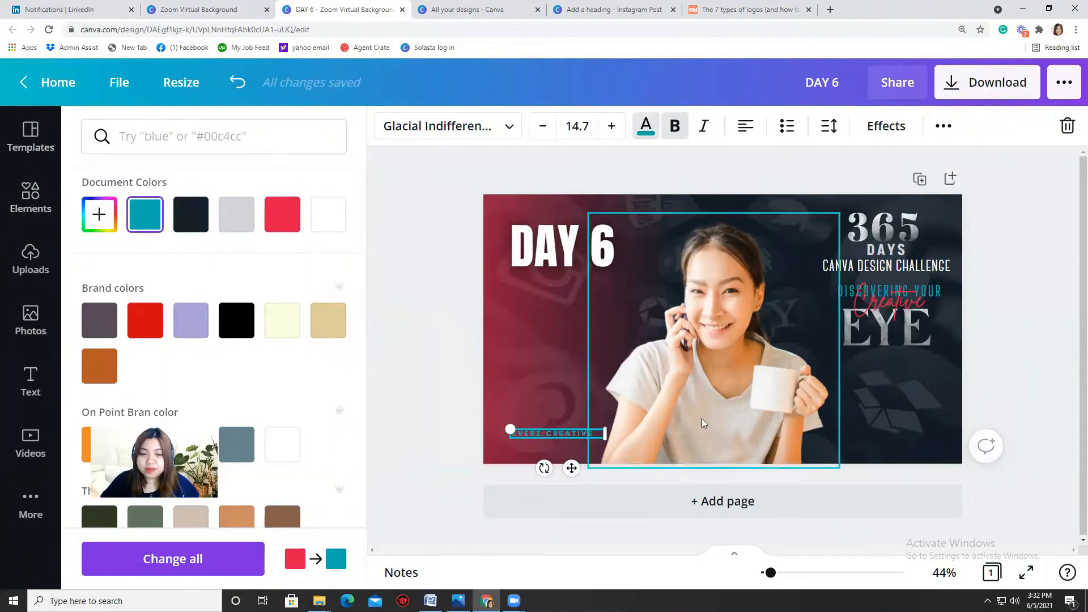
drag(587, 436, 916, 443)
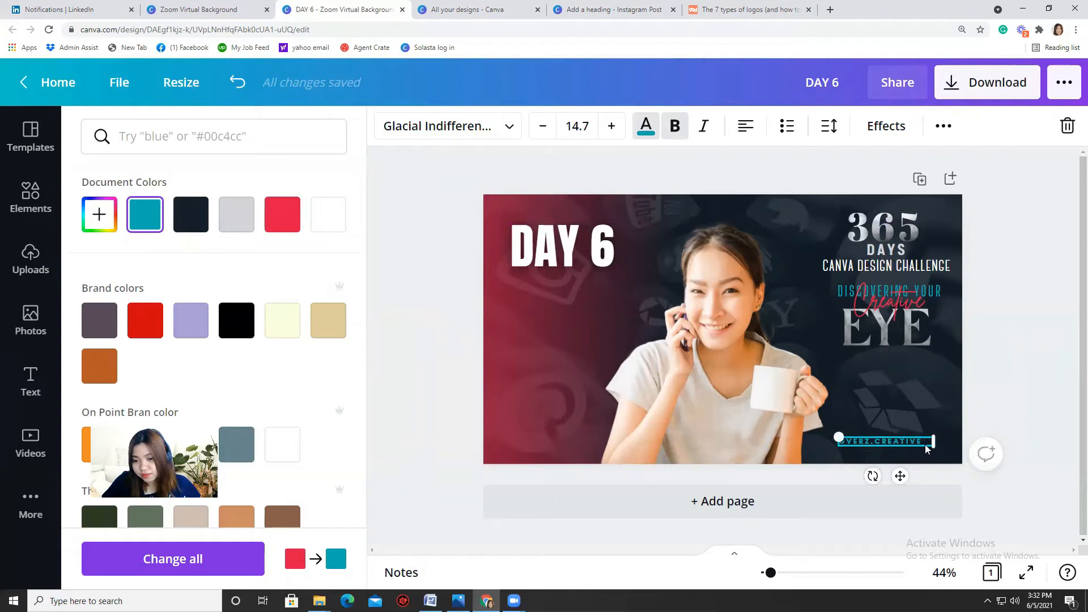
key(ctrl+z)
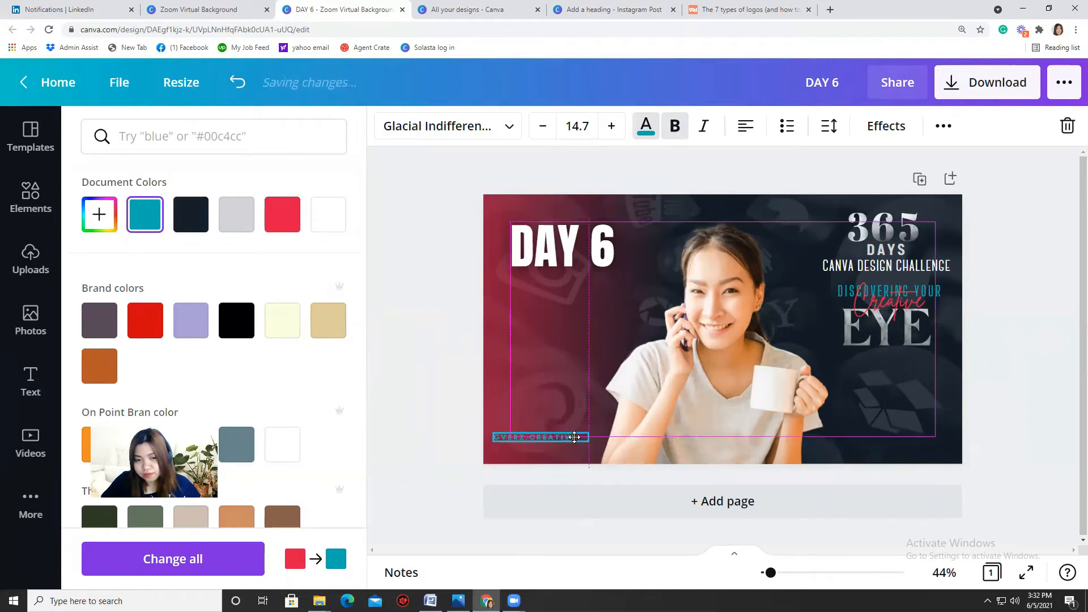
Shift the red gradient slightly further left and duplicate it
click(534, 356)
drag(534, 356, 510, 355)
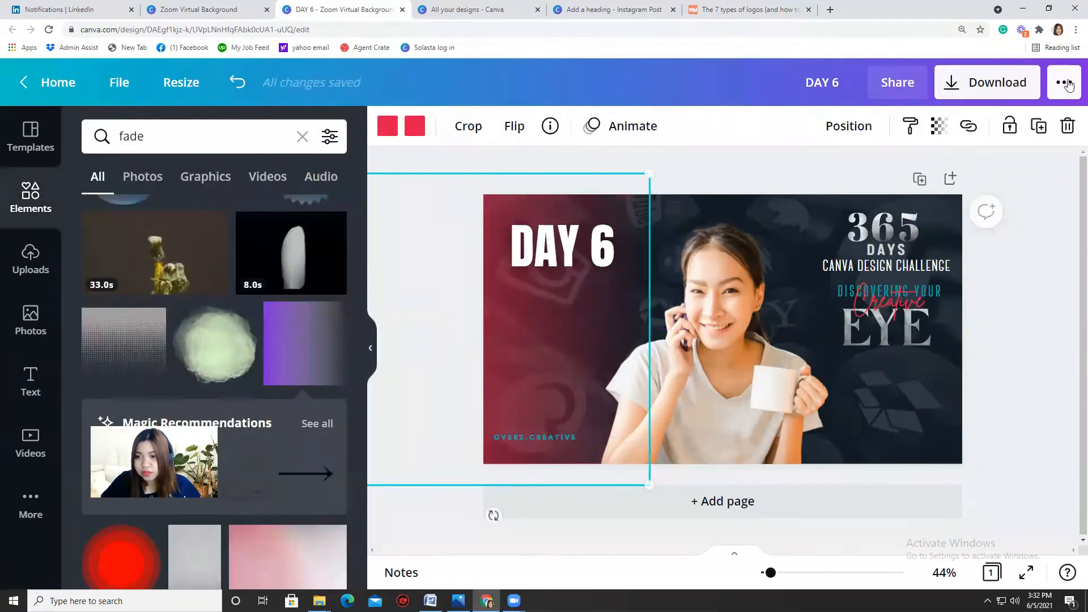
click(1046, 125)
Rotate the duplicated gradient to -90° and position it over the lower-right part of the design
drag(501, 523, 821, 515)
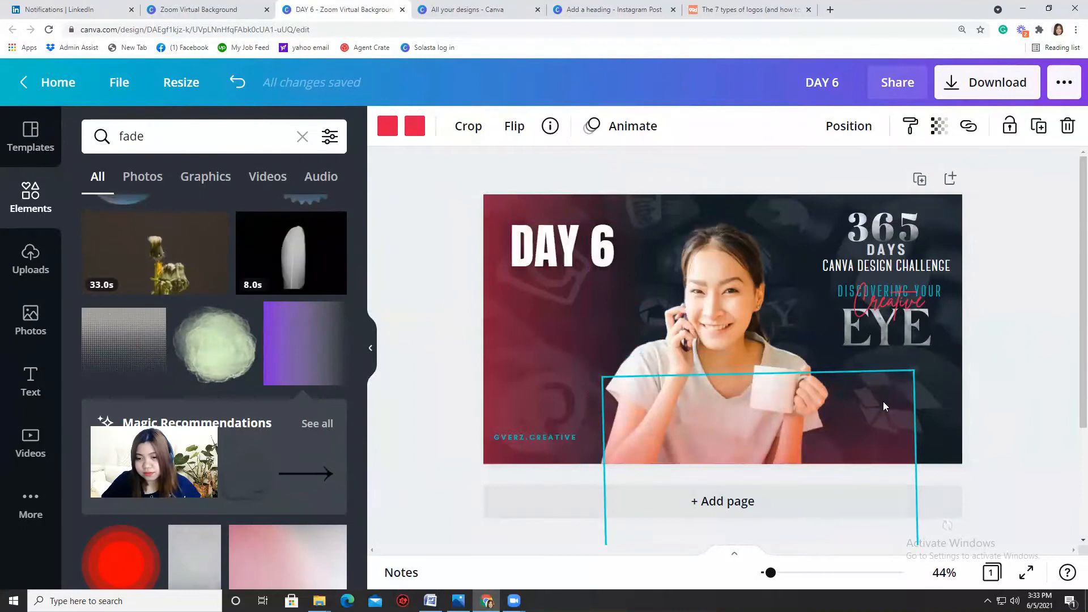
drag(912, 372, 1080, 339)
drag(845, 439, 830, 505)
drag(568, 369, 340, 397)
drag(832, 426, 976, 473)
drag(881, 317, 894, 317)
mouse_move(890, 405)
mouse_down()
mouse_move(881, 401)
mouse_move(886, 411)
mouse_up()
drag(892, 320, 886, 320)
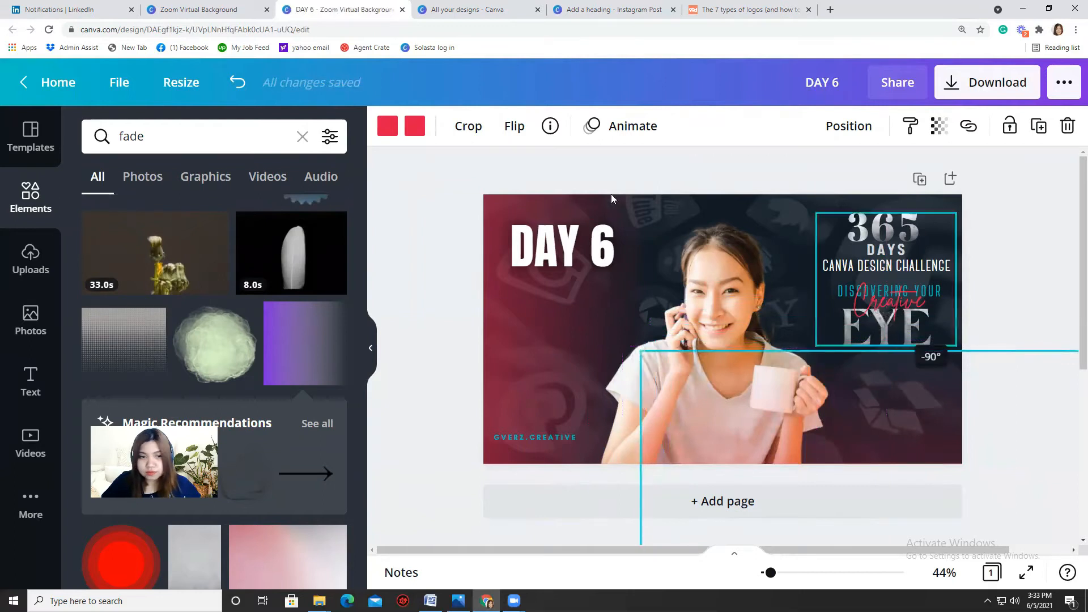
Recolour both colours of the rotated gradient teal and send it backward behind the woman
click(387, 126)
click(145, 214)
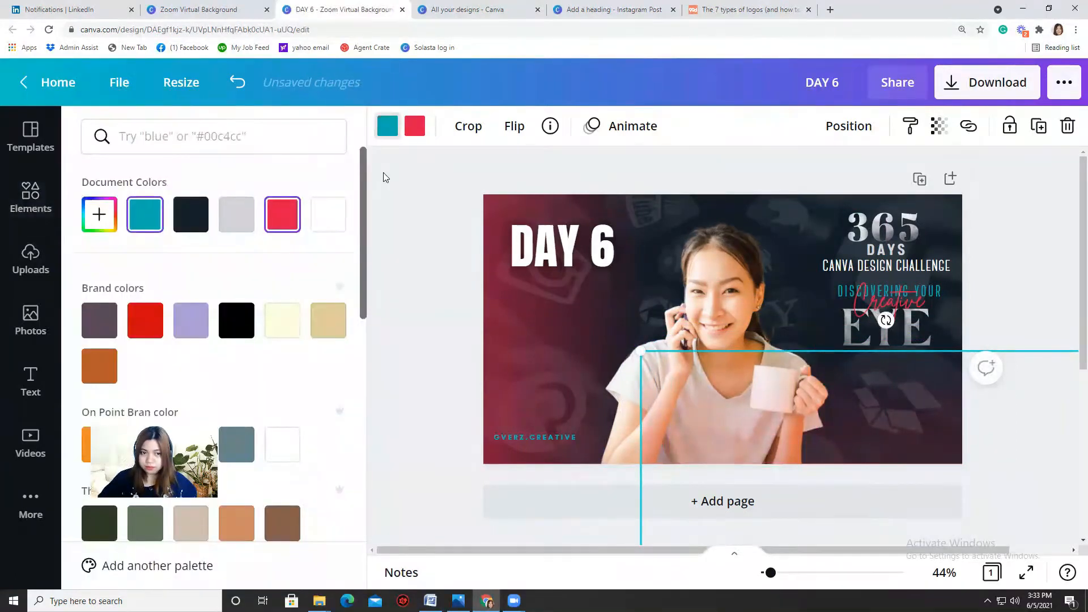
click(146, 214)
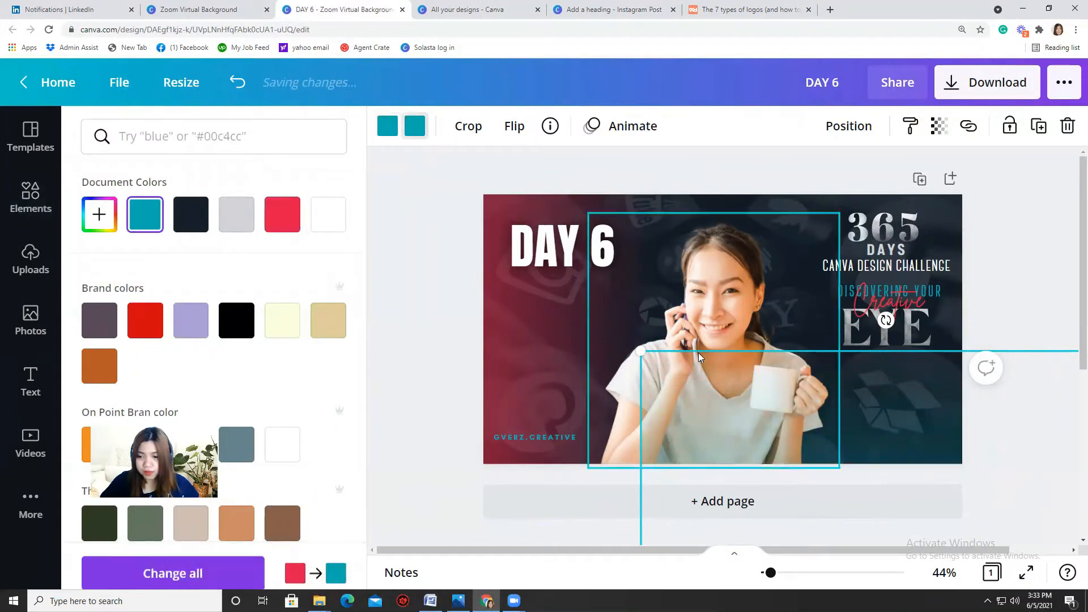
click(825, 126)
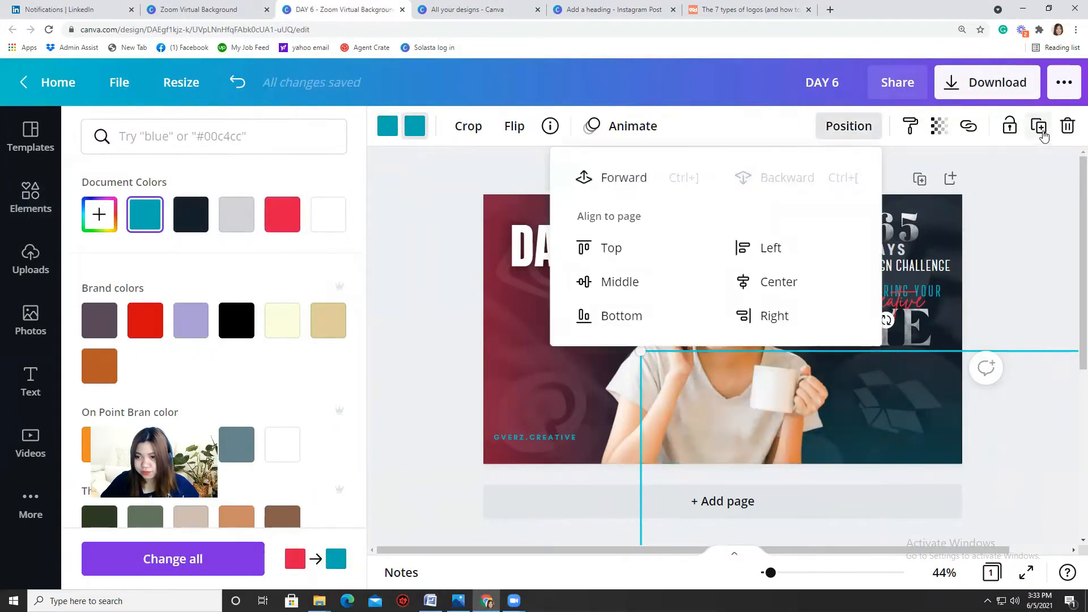
Duplicate the teal gradient and send the copy backward behind the woman
click(1038, 126)
click(839, 126)
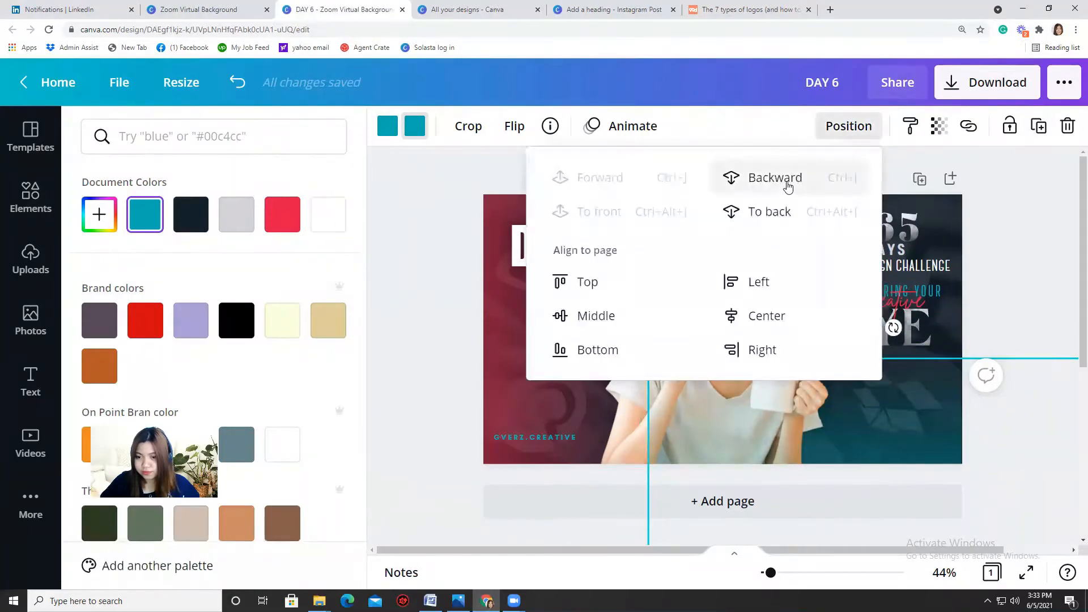
click(775, 177)
Duplicate the teal gradient once more, shift the copy slightly up over the lower-right area, and send it backward behind the woman
click(1036, 128)
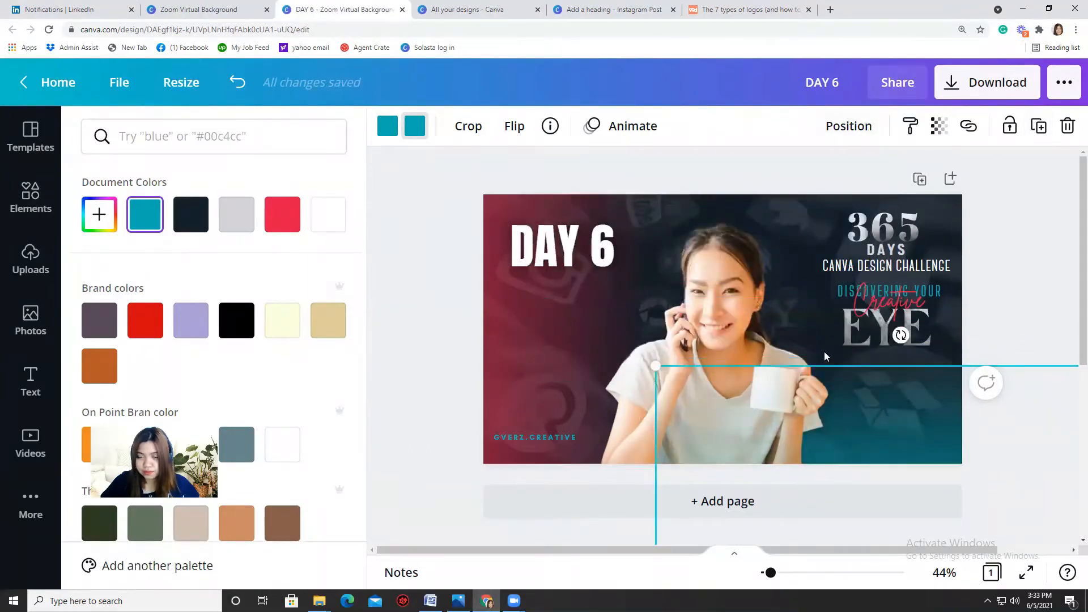
drag(902, 422, 901, 417)
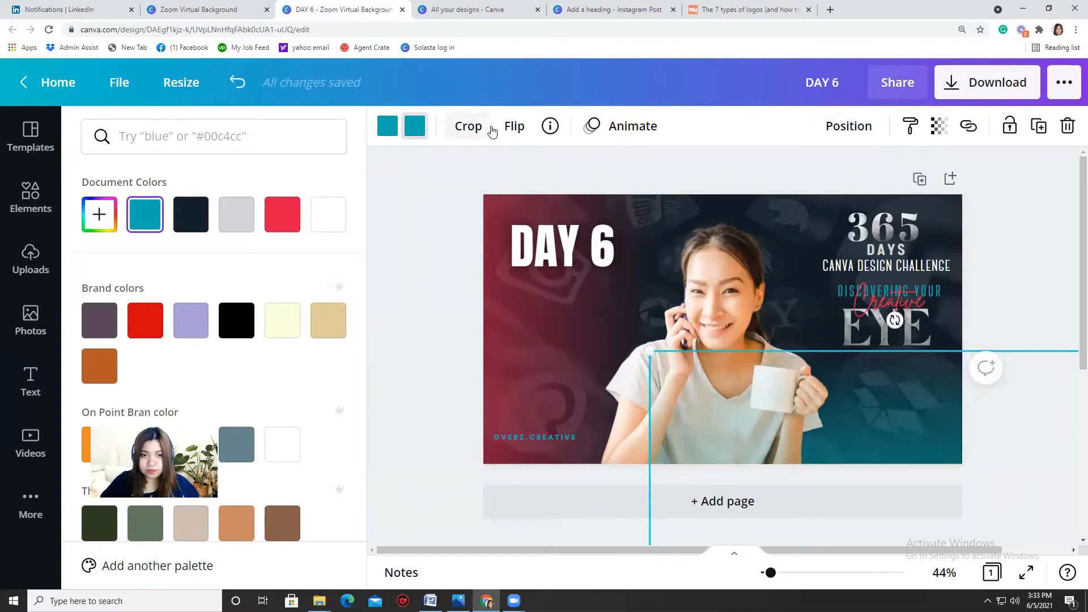
click(820, 126)
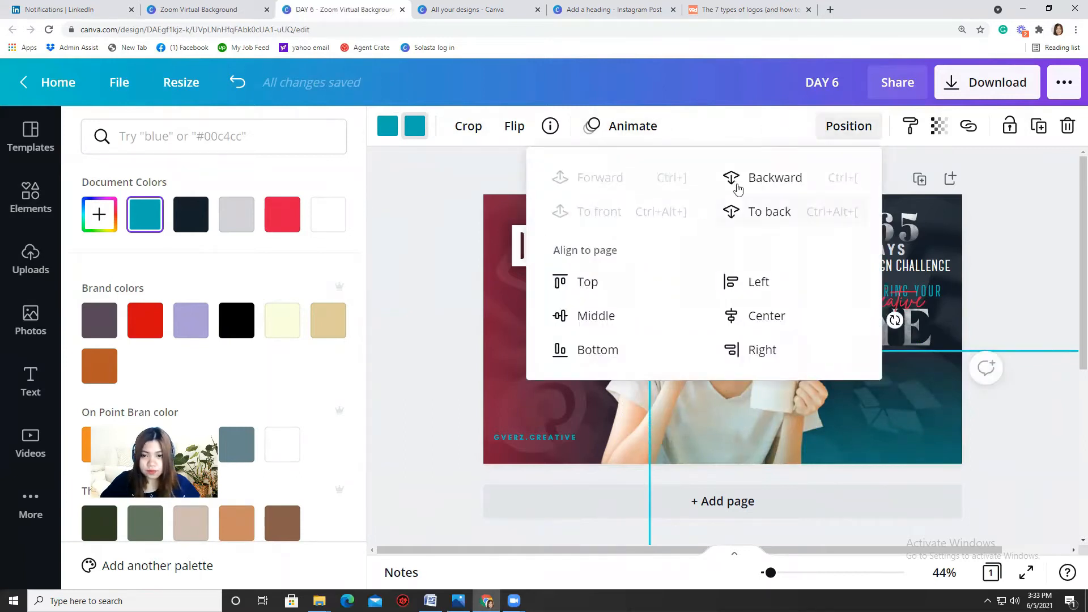
click(737, 189)
click(1015, 243)
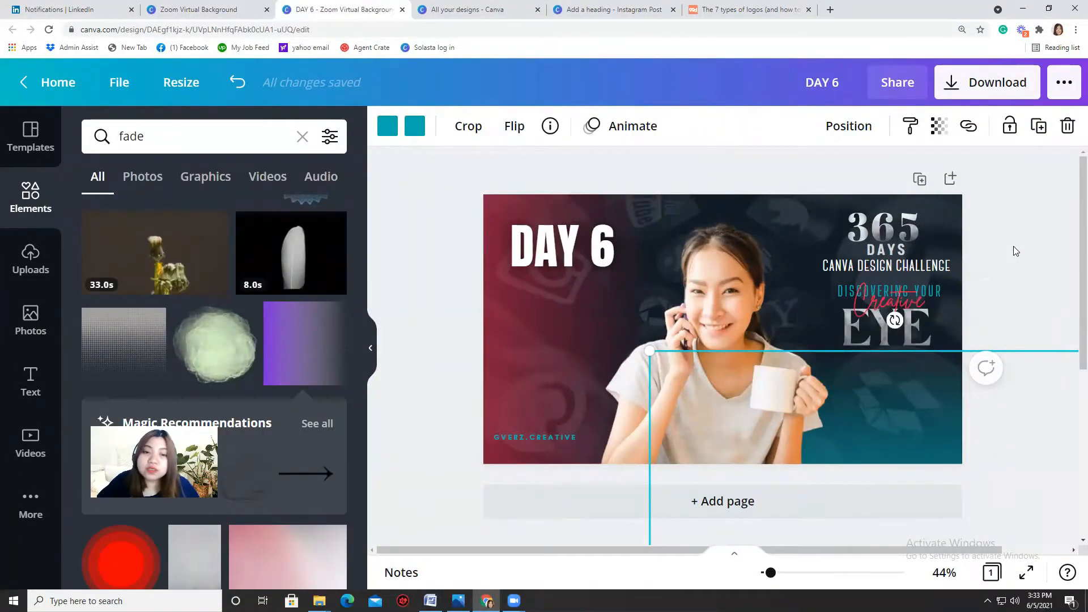
click(437, 317)
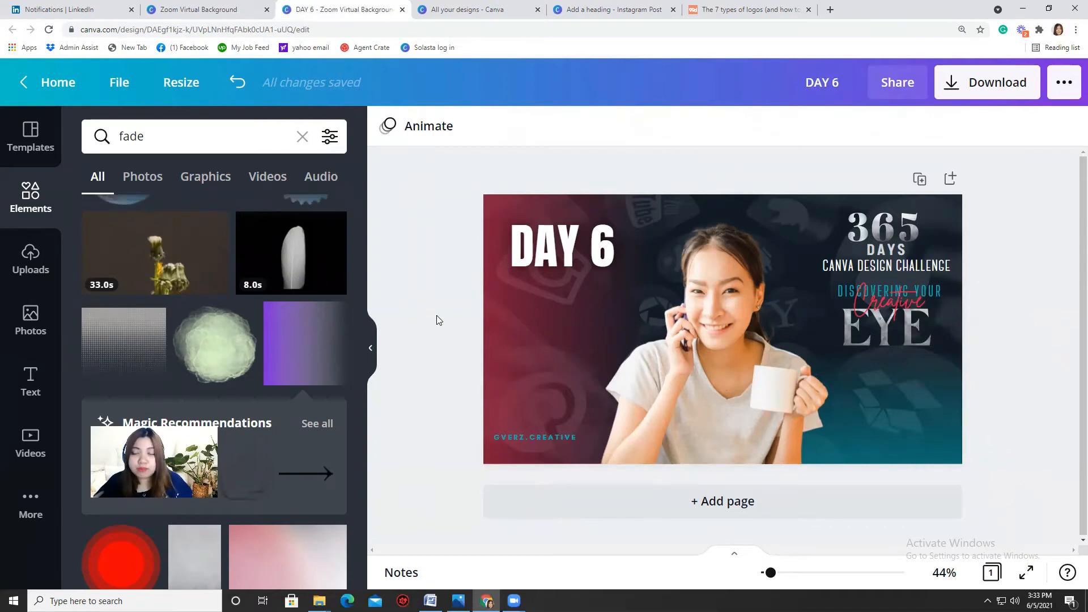
Duplicate the page and delete the red gradient, social media background, "DAY 6" and "GVERZ.CREATIVE" text from page 2
click(919, 179)
scroll(685, 390, up, 4)
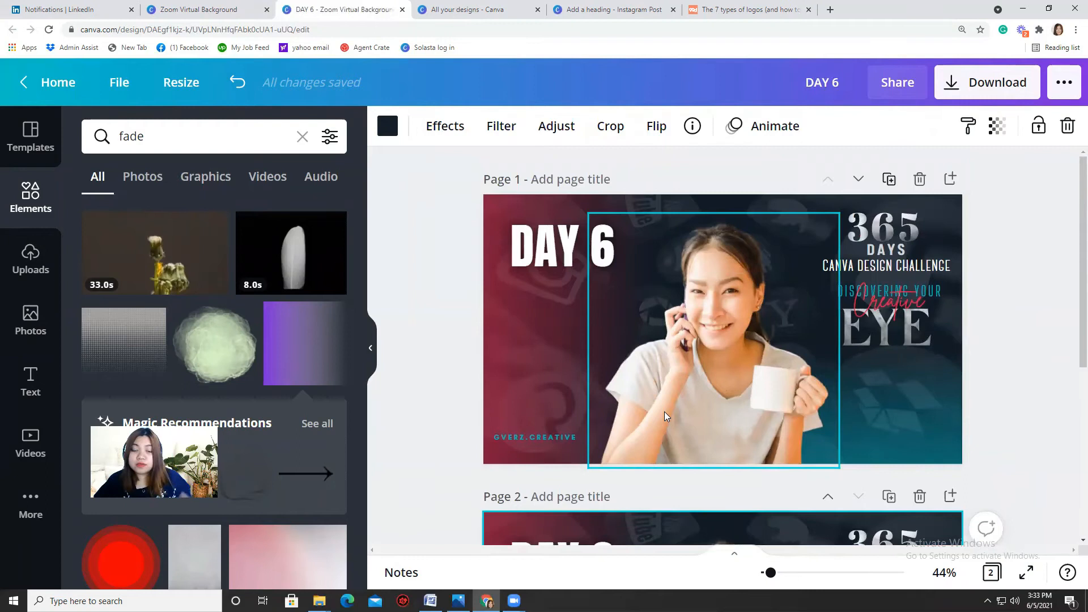
scroll(654, 509, down, 3)
click(546, 377)
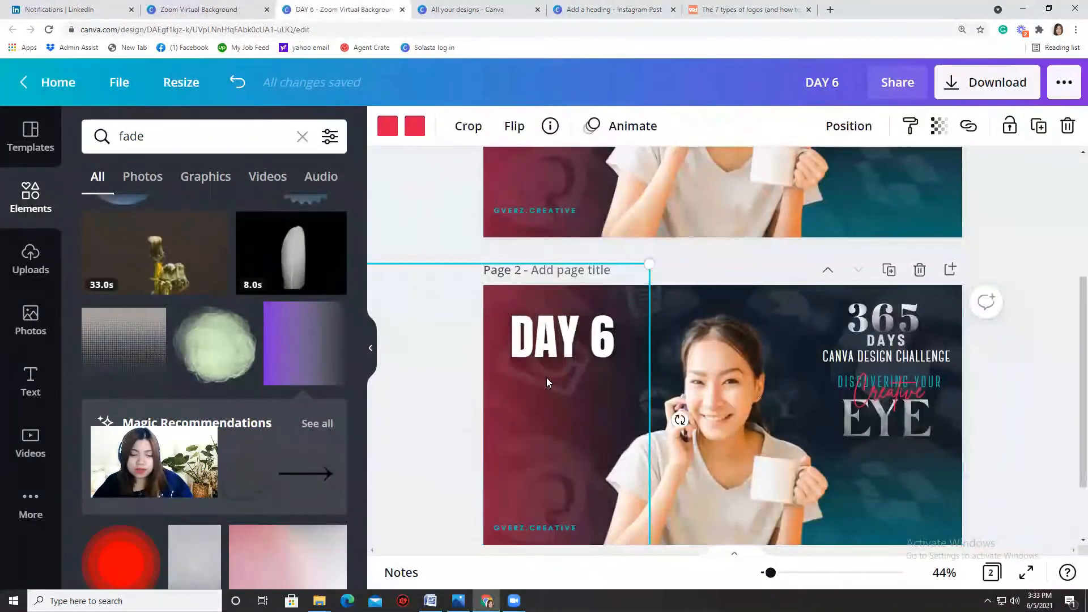
key(Delete)
click(554, 346)
key(Delete)
click(545, 525)
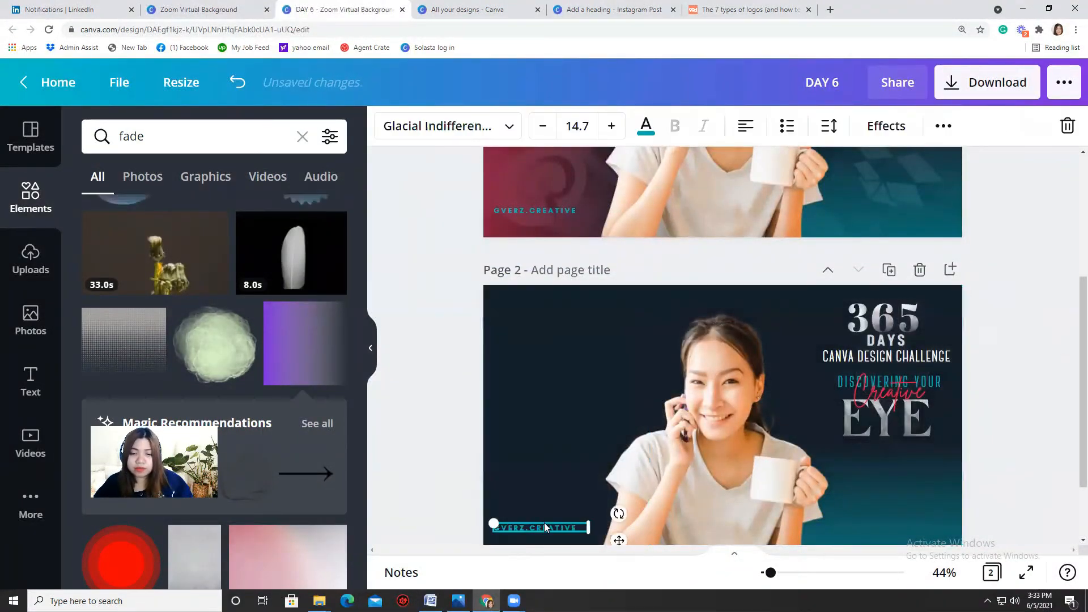
key(Delete)
Delete the 365-day challenge branding and the teal gradients from page 2, keeping only the woman on the dark background
click(695, 494)
click(939, 413)
key(Delete)
click(917, 476)
key(Delete)
scroll(877, 474, down, 2)
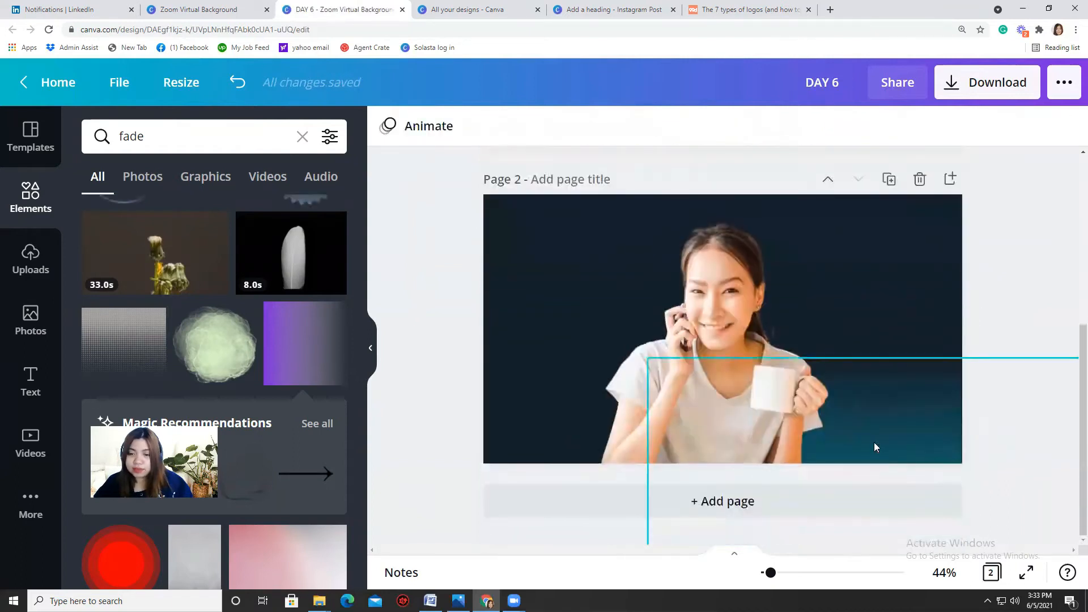
click(902, 422)
key(Delete)
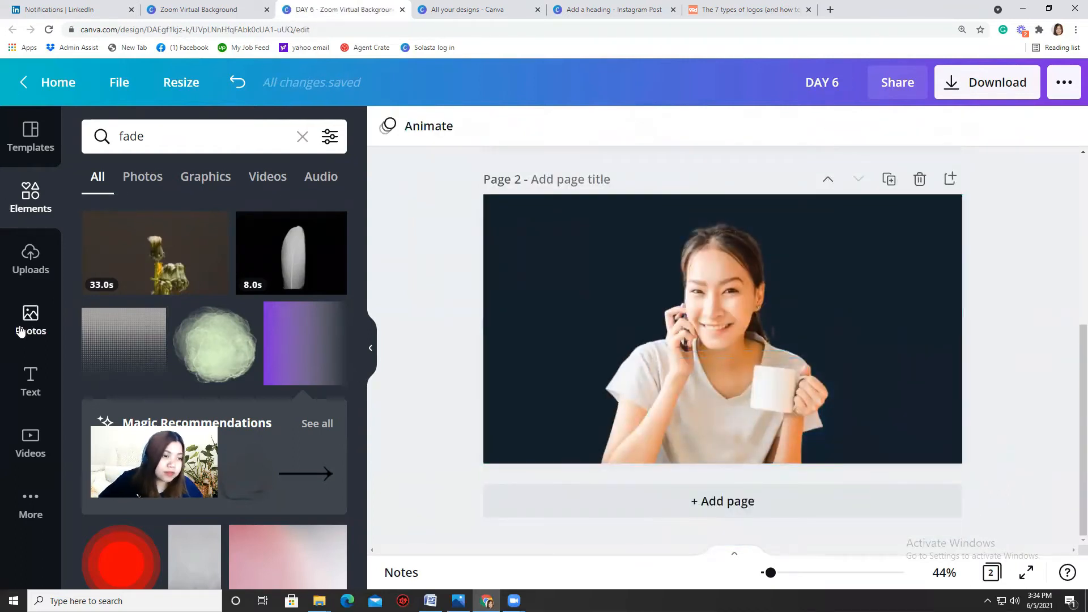
Search the photo library for "office"
click(23, 323)
double_click(147, 142)
triple_click(148, 143)
key(BackSpace)
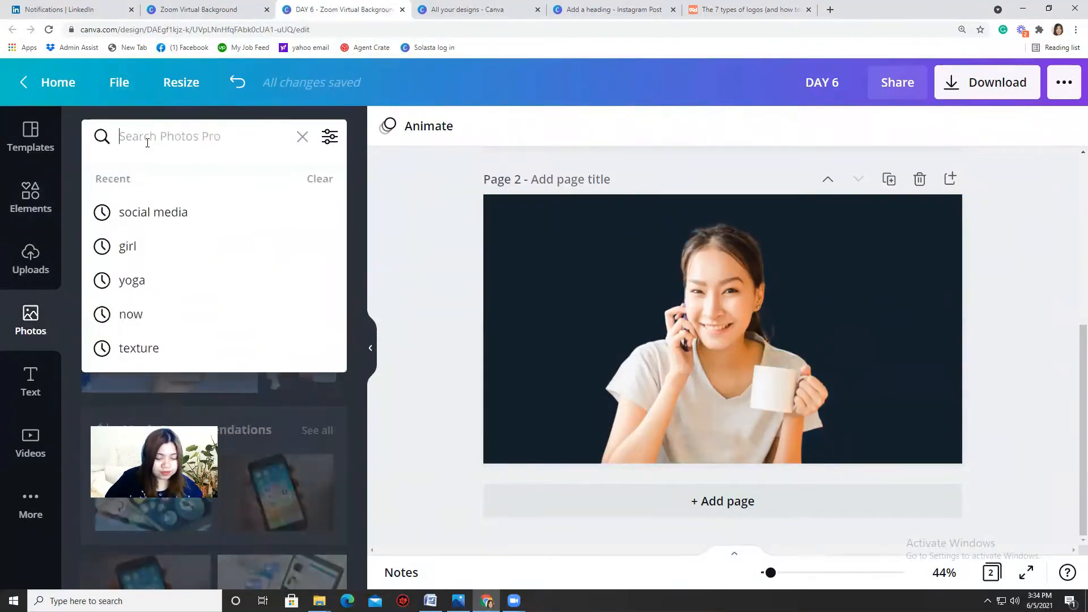
text(office)
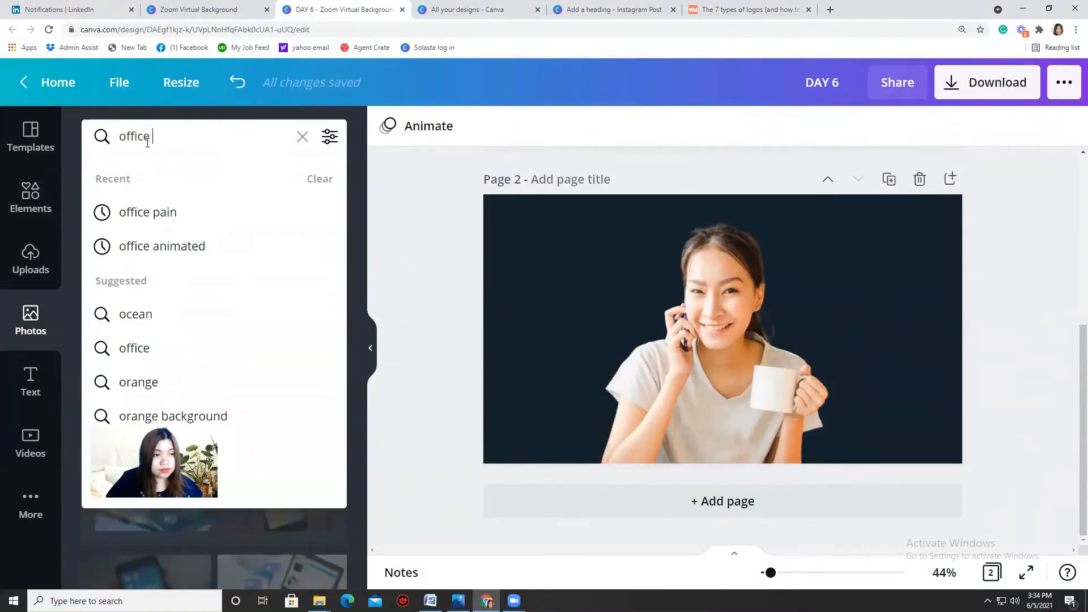
key(Return)
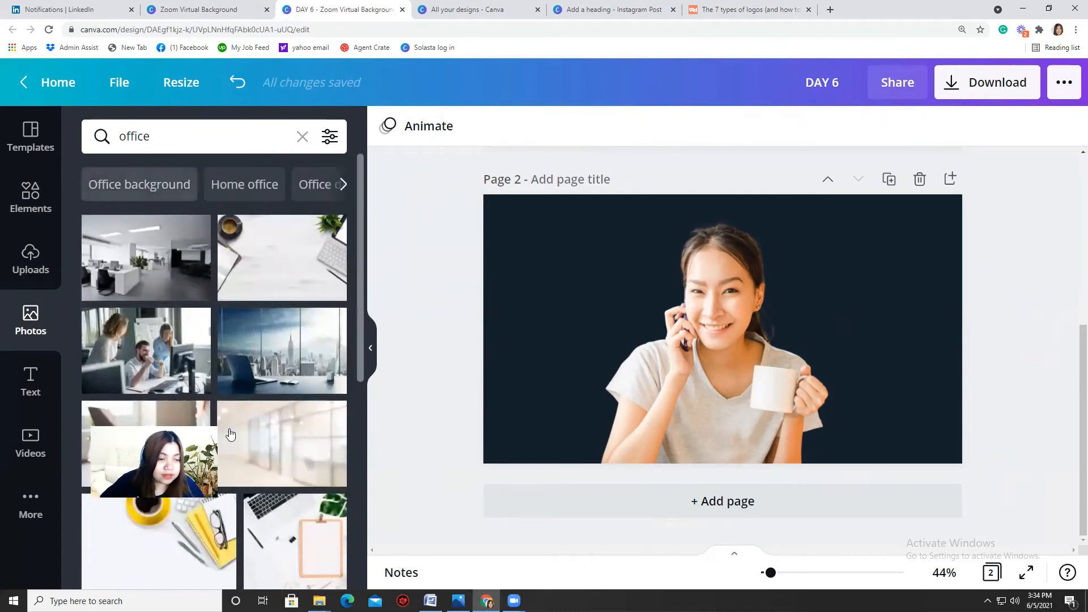
Add the industrial office photo with large windows to page 2, enlarge it to cover the page, and send it behind the woman
scroll(229, 433, down, 6)
click(593, 330)
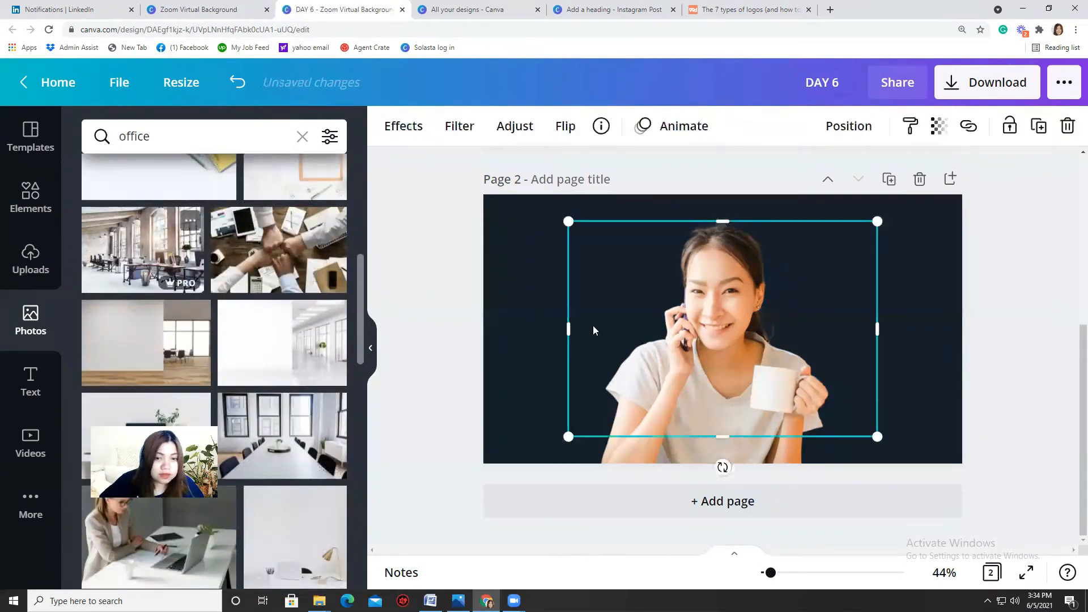
drag(727, 381, 618, 318)
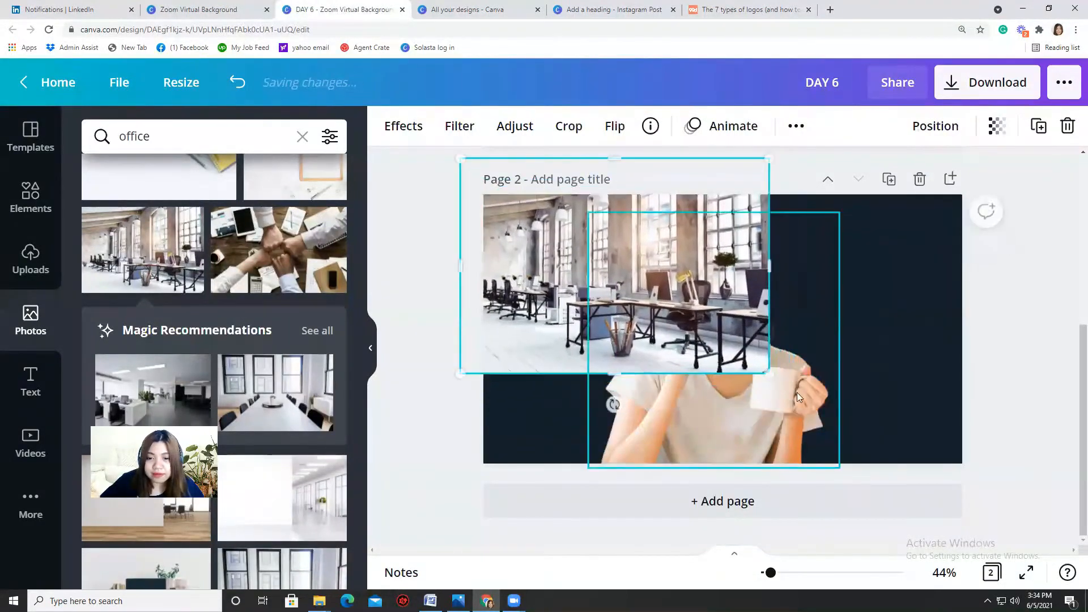
drag(767, 373, 967, 511)
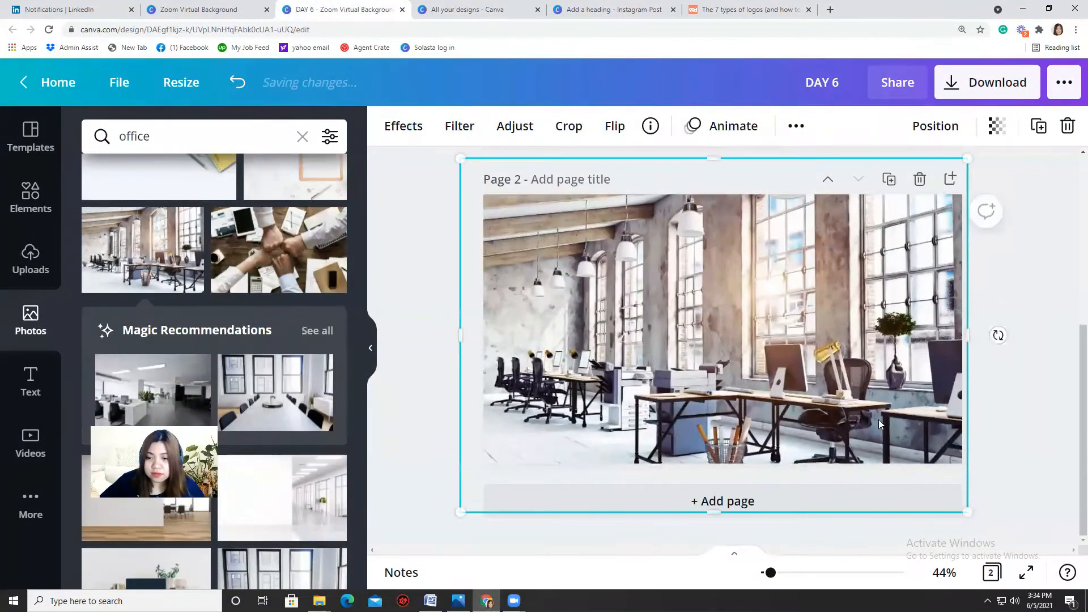
click(935, 126)
click(905, 165)
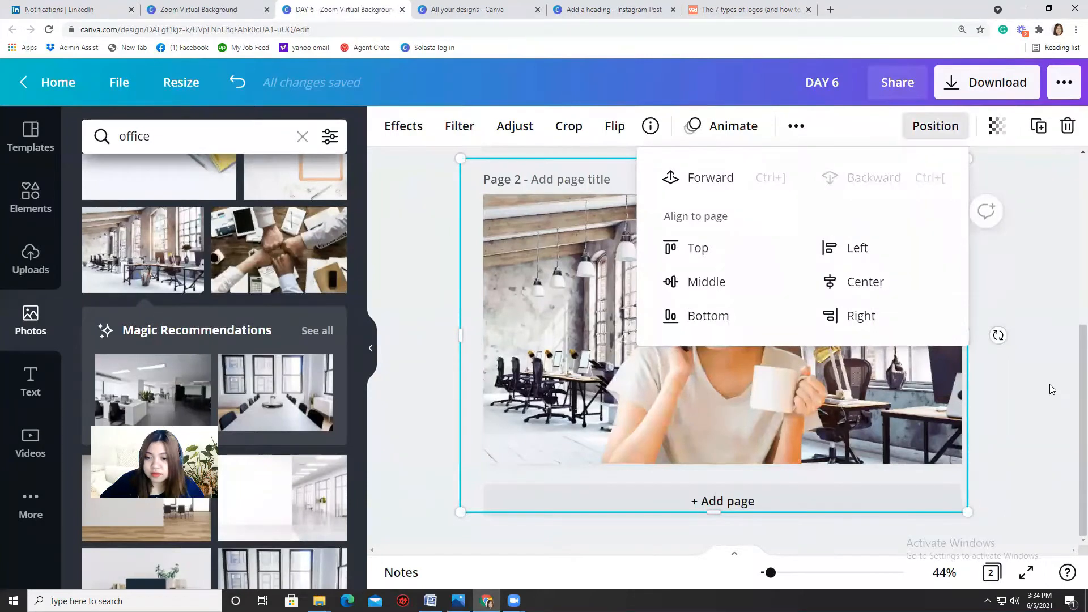
click(1050, 387)
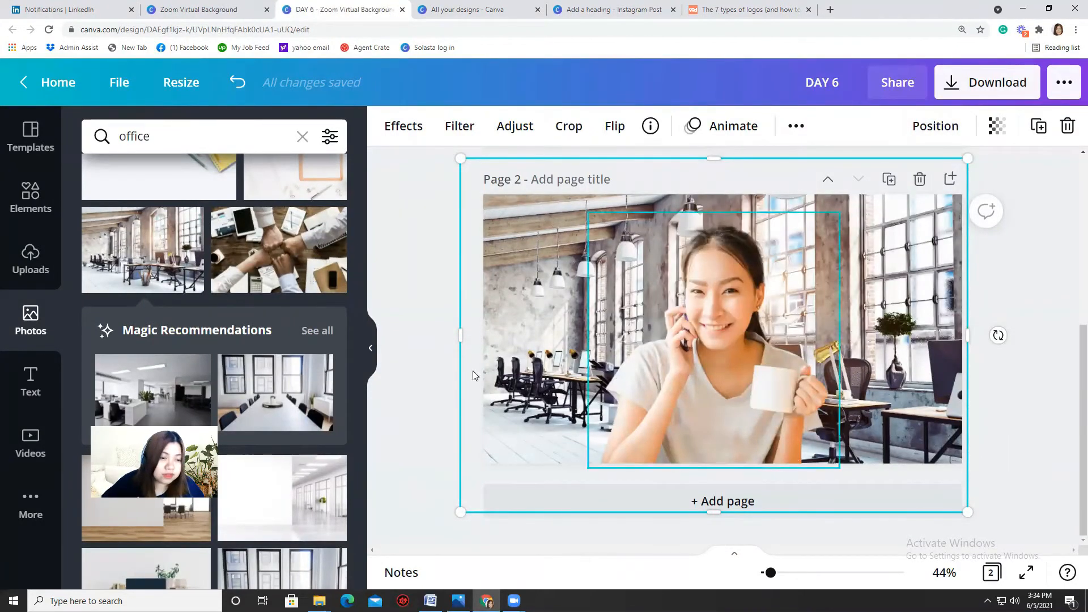
Add a third page and cover it with the photo of a laptop and plant on a white desk
scroll(283, 487, down, 5)
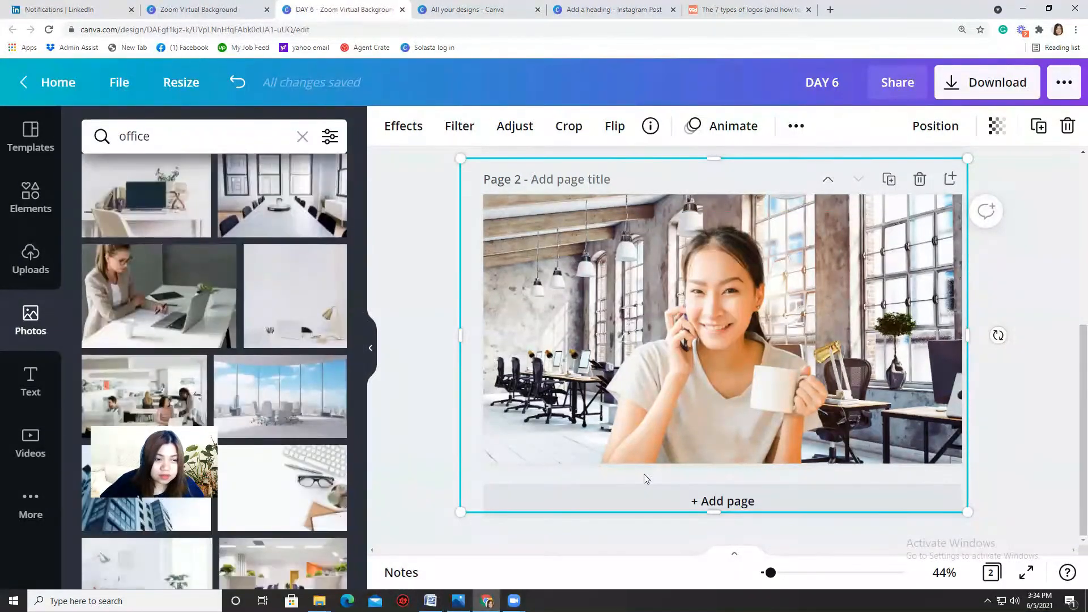
click(826, 530)
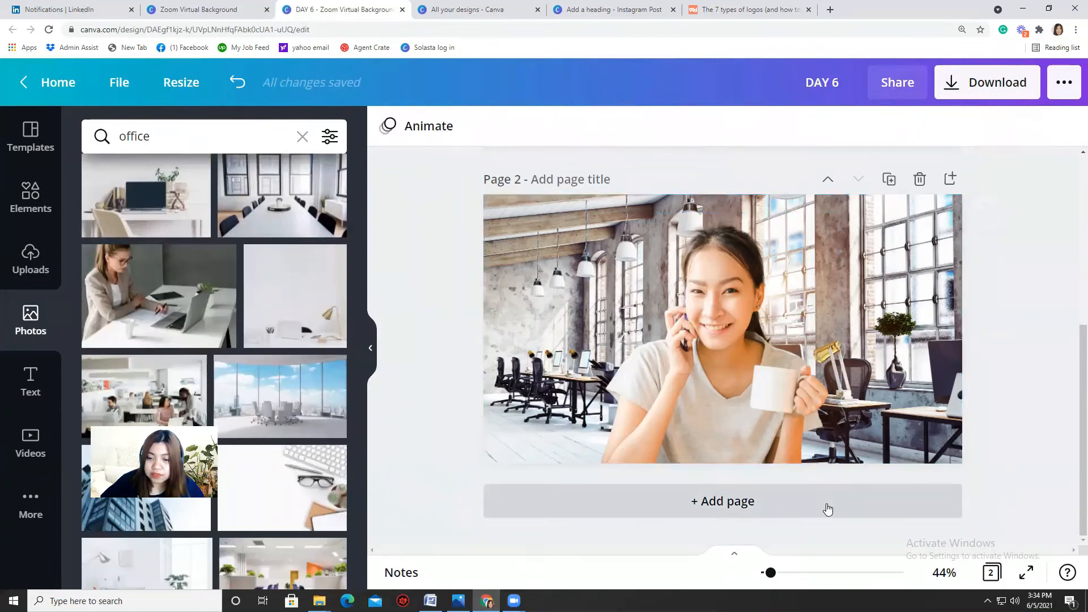
click(827, 508)
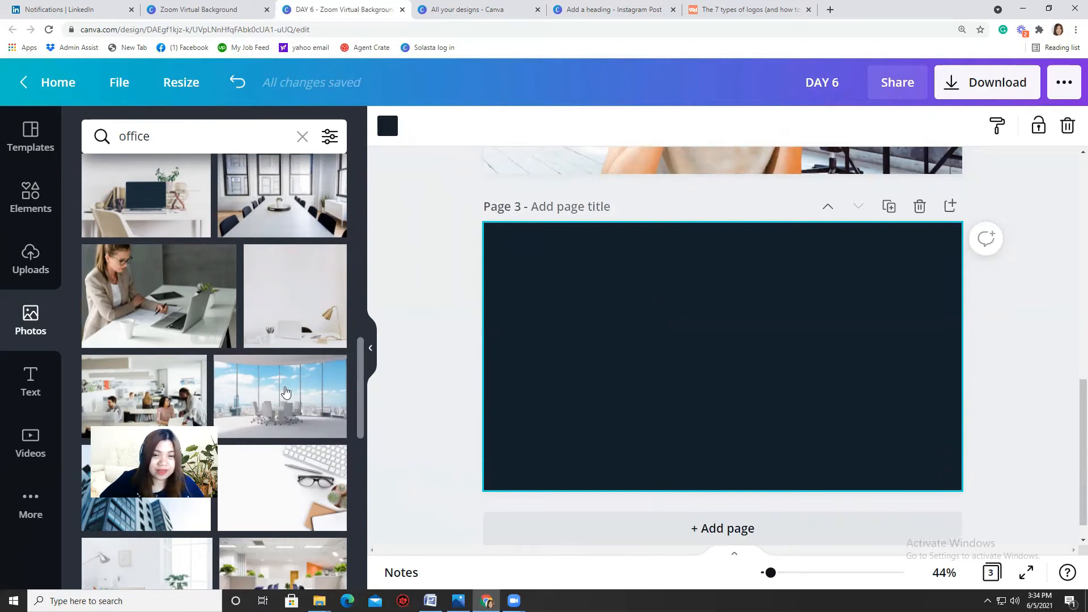
scroll(201, 418, up, 3)
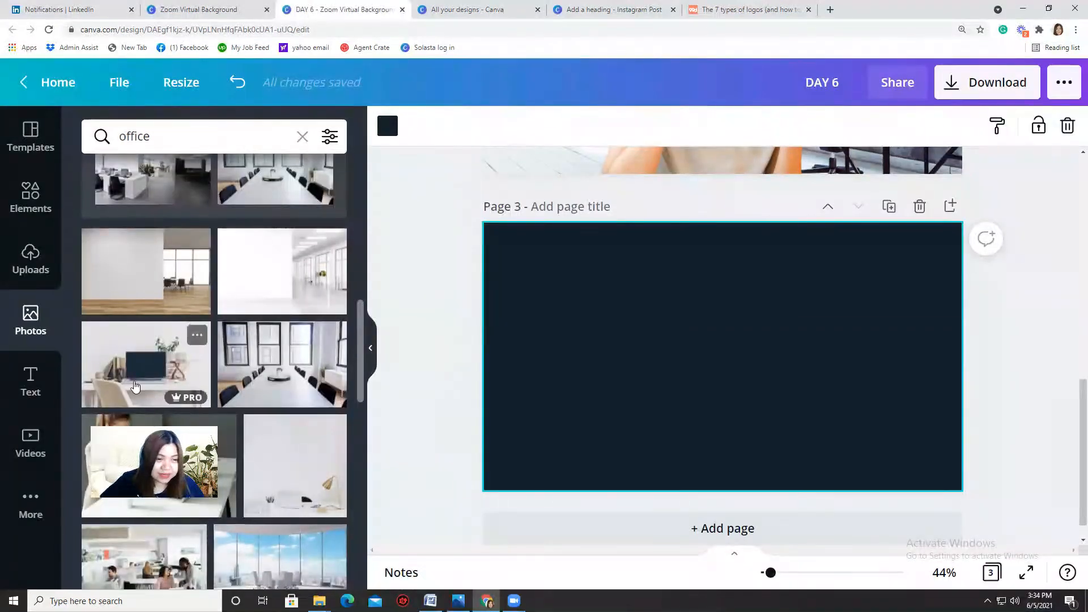
click(181, 369)
drag(561, 249, 436, 244)
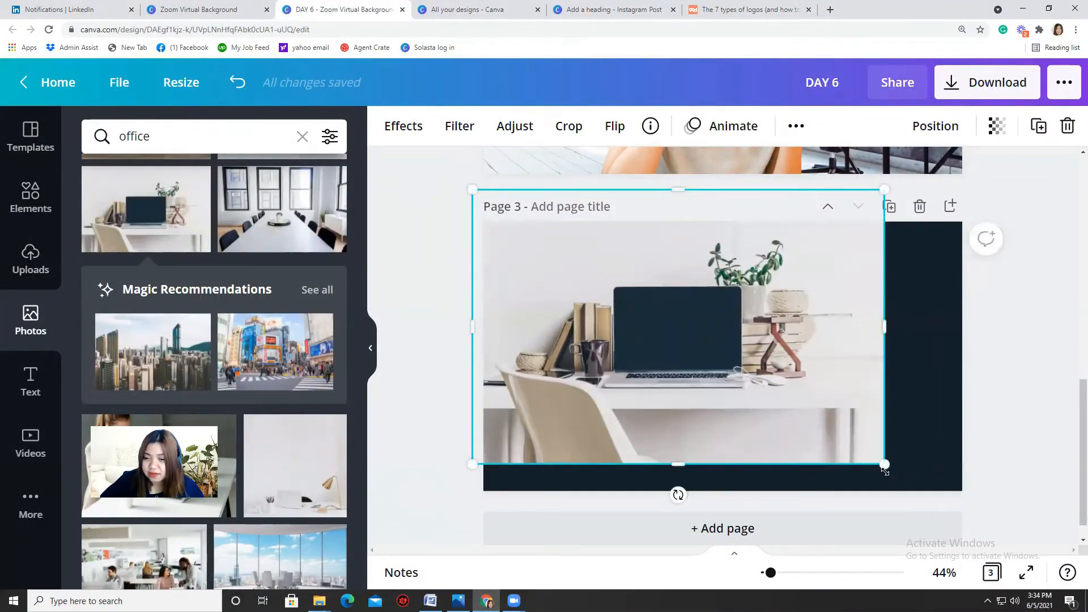
drag(884, 465, 971, 518)
Copy the cut-out woman from page 2 and paste her over the desk photo on page 3
scroll(771, 384, up, 4)
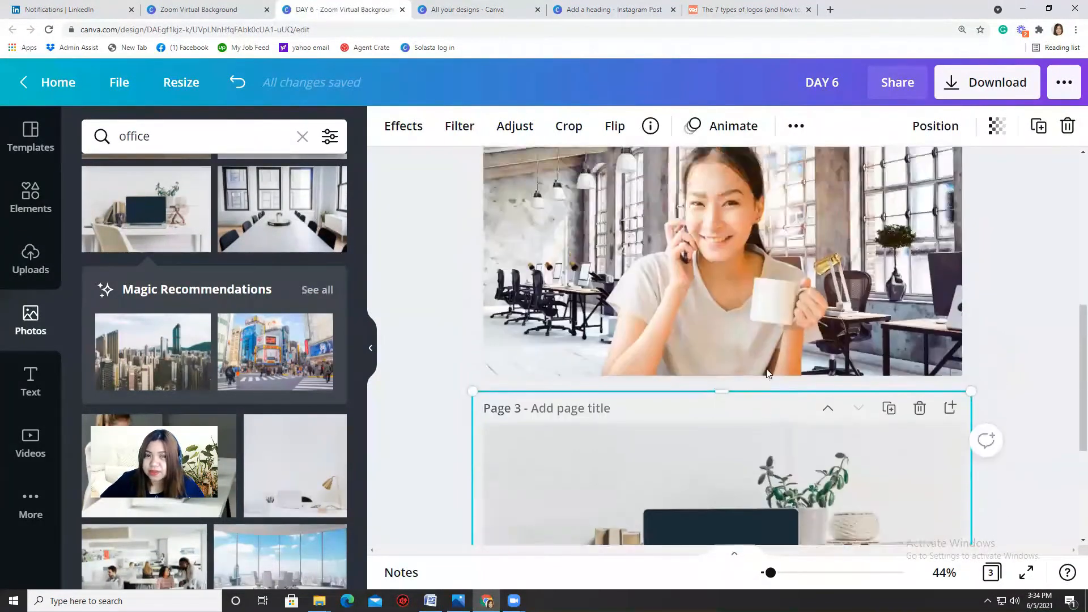
click(744, 250)
right_click(745, 250)
click(806, 248)
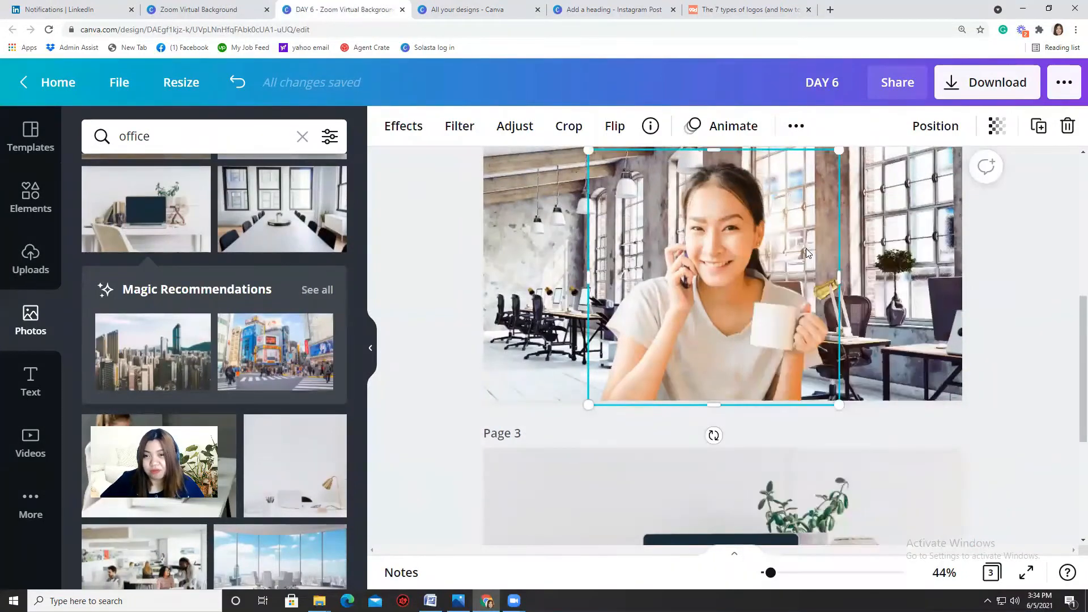
scroll(793, 272, down, 4)
key(ctrl+v)
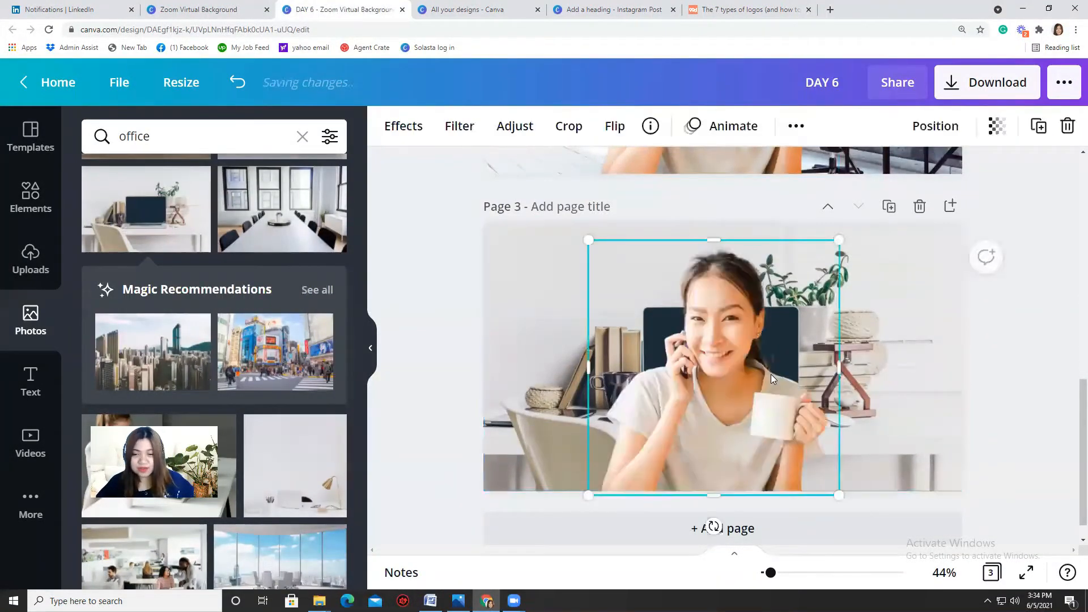
click(910, 382)
scroll(895, 386, down, 1)
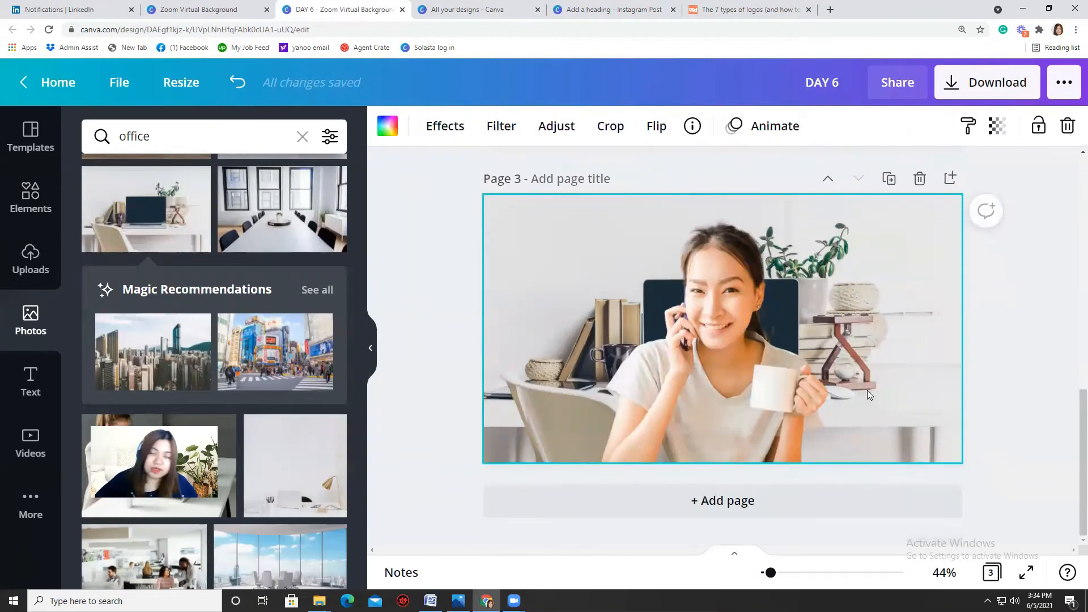
Add a fourth page and paste a copy of the cut-out woman from page 3 onto its dark background
click(669, 496)
scroll(418, 498, up, 6)
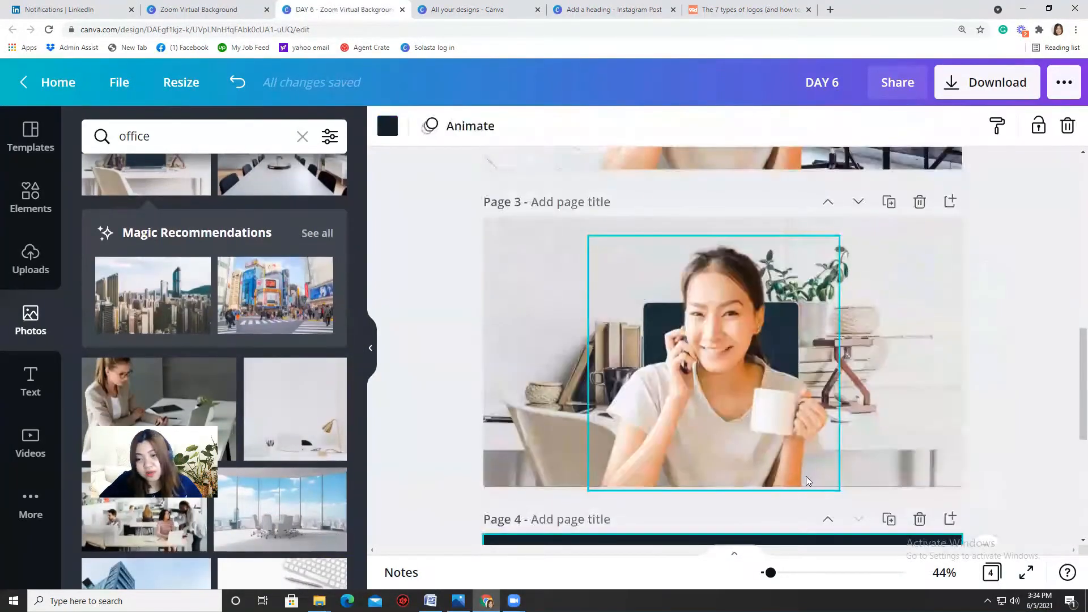
scroll(660, 502, down, 5)
scroll(725, 255, up, 4)
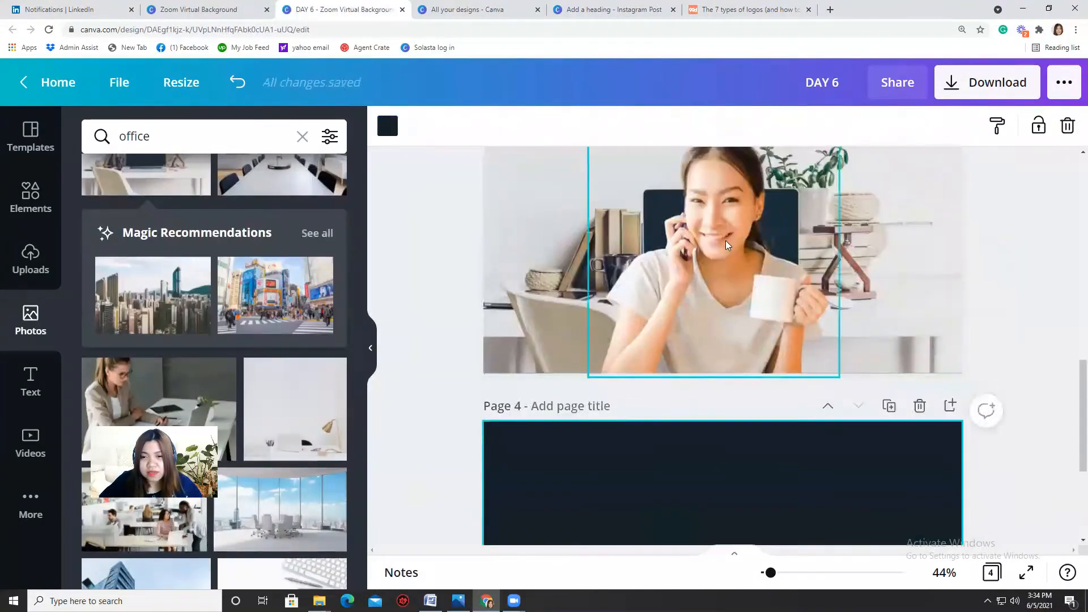
click(726, 245)
scroll(731, 305, down, 4)
click(706, 363)
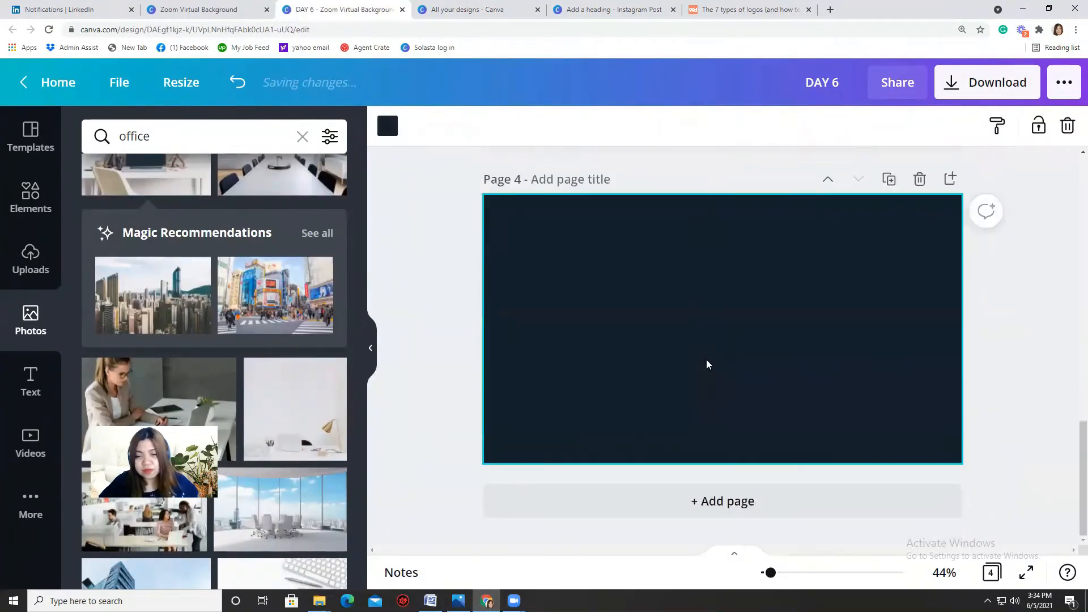
key(ctrl+v)
scroll(568, 392, up, 3)
scroll(534, 355, down, 3)
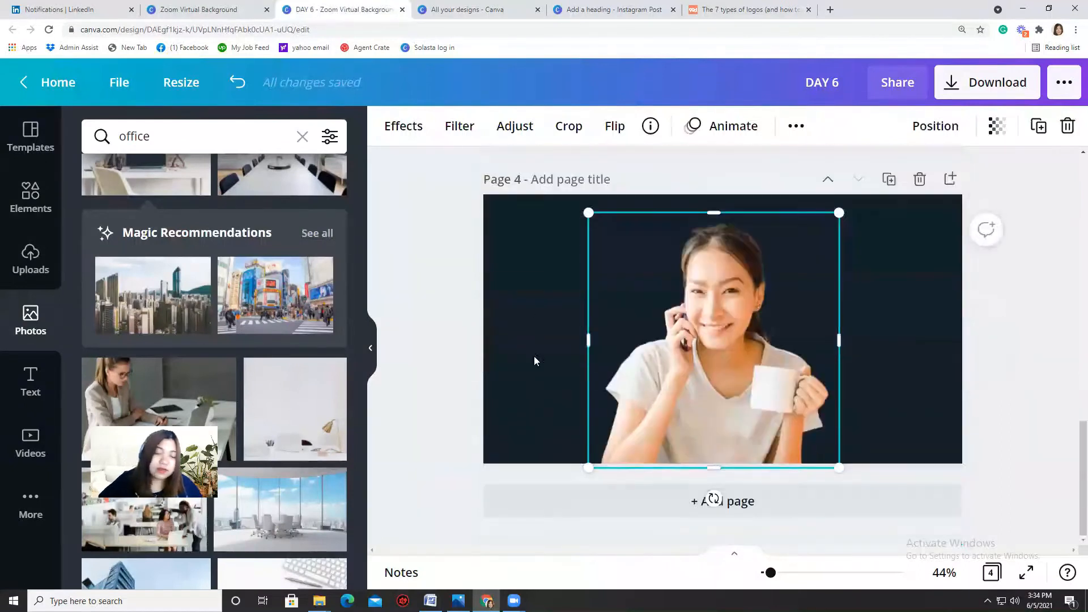
click(534, 360)
Search the photo library for "abstract"
scroll(764, 405, up, 4)
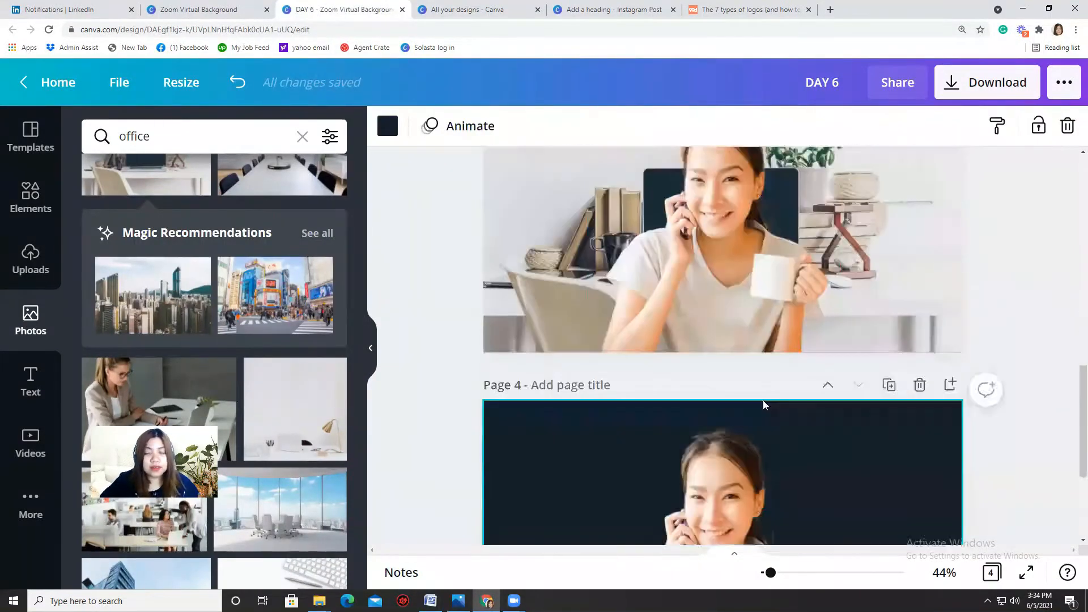
scroll(764, 405, down, 1)
click(30, 195)
click(17, 328)
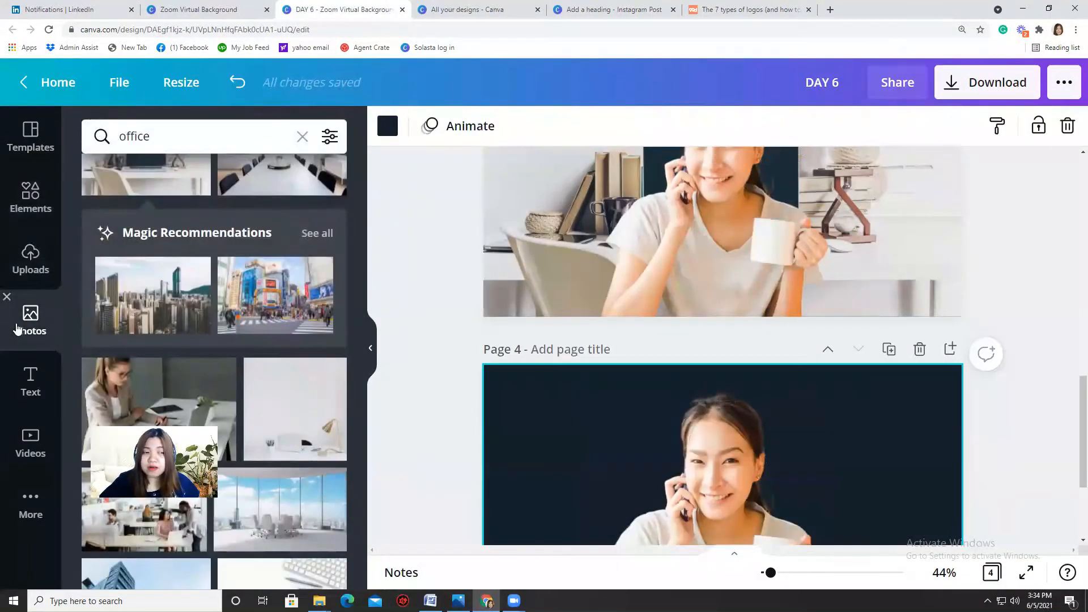
click(148, 131)
text(ab)
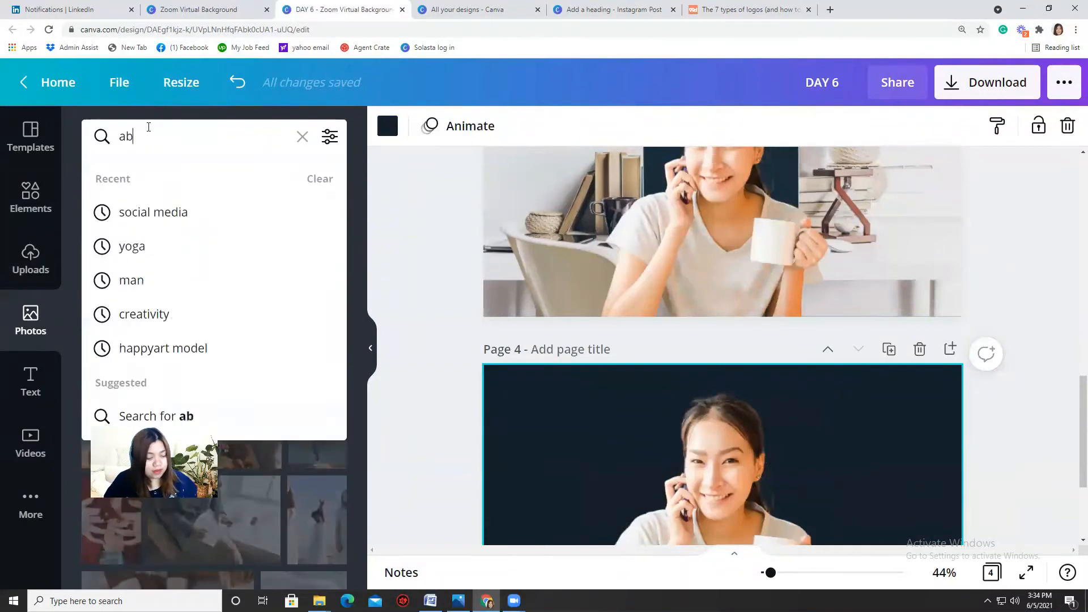
text(stract)
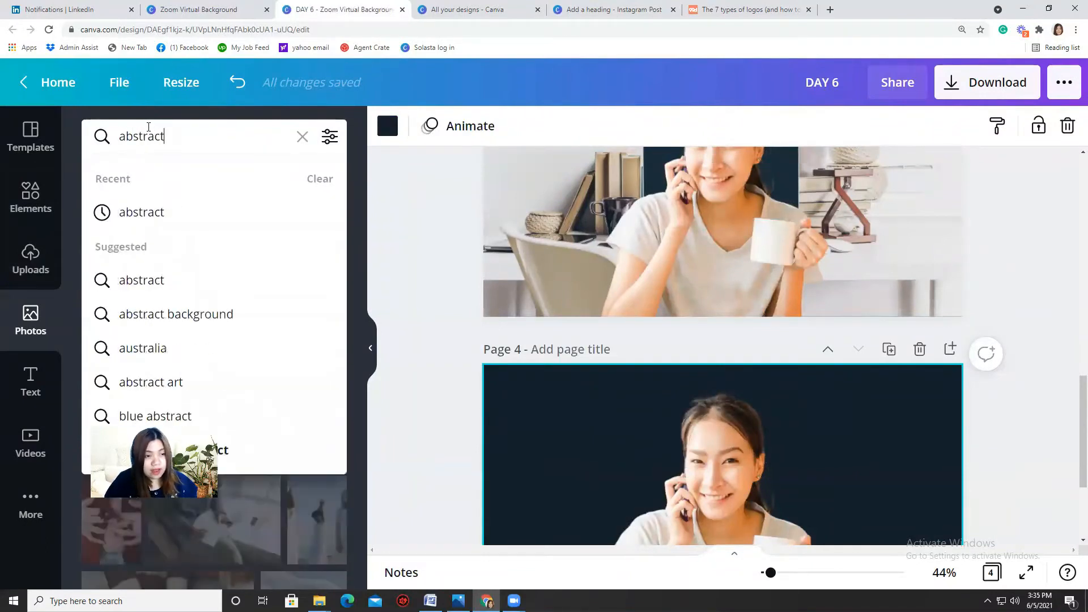
key(Return)
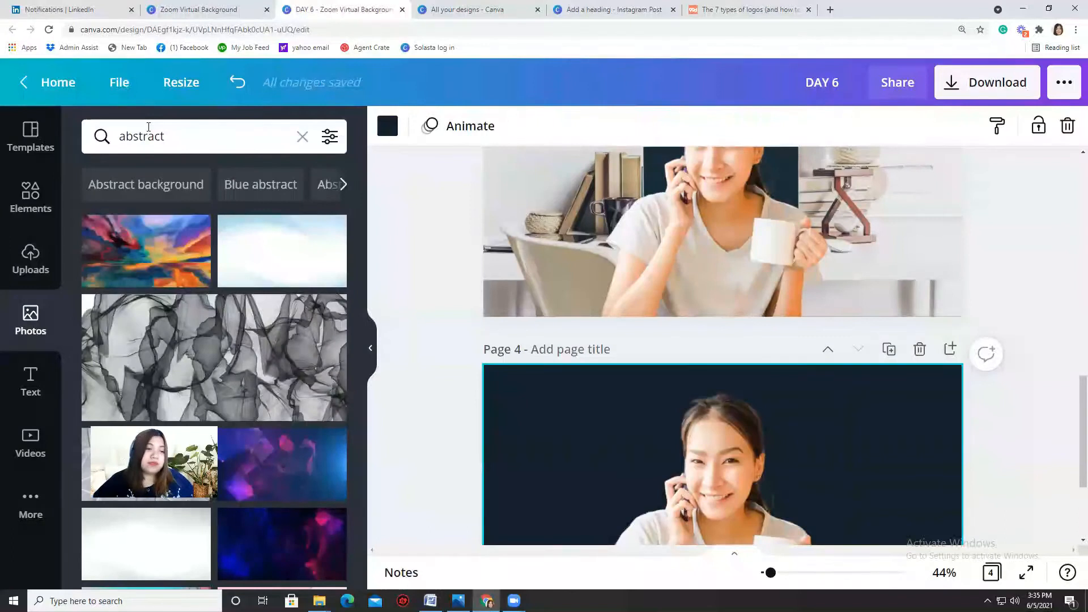
Add the colourful abstract sky painting to page 4, enlarge it to cover the page, and place it behind the woman
scroll(474, 170, down, 3)
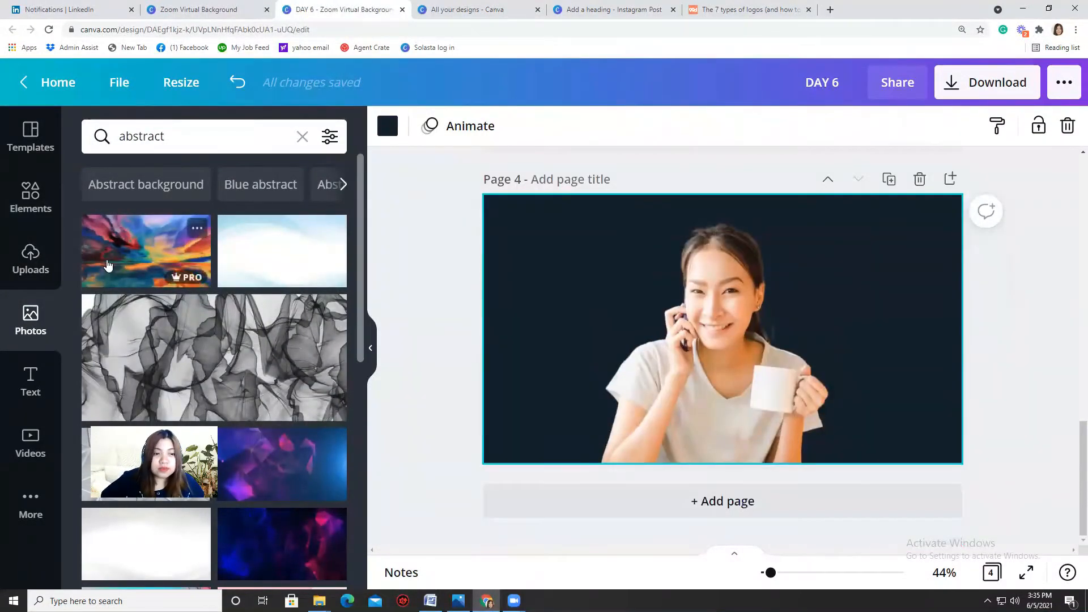
click(164, 272)
mouse_move(531, 328)
mouse_down()
mouse_move(516, 289)
mouse_move(472, 283)
mouse_up()
drag(638, 301, 600, 241)
mouse_move(877, 376)
mouse_down()
mouse_move(953, 416)
mouse_move(1073, 514)
mouse_up()
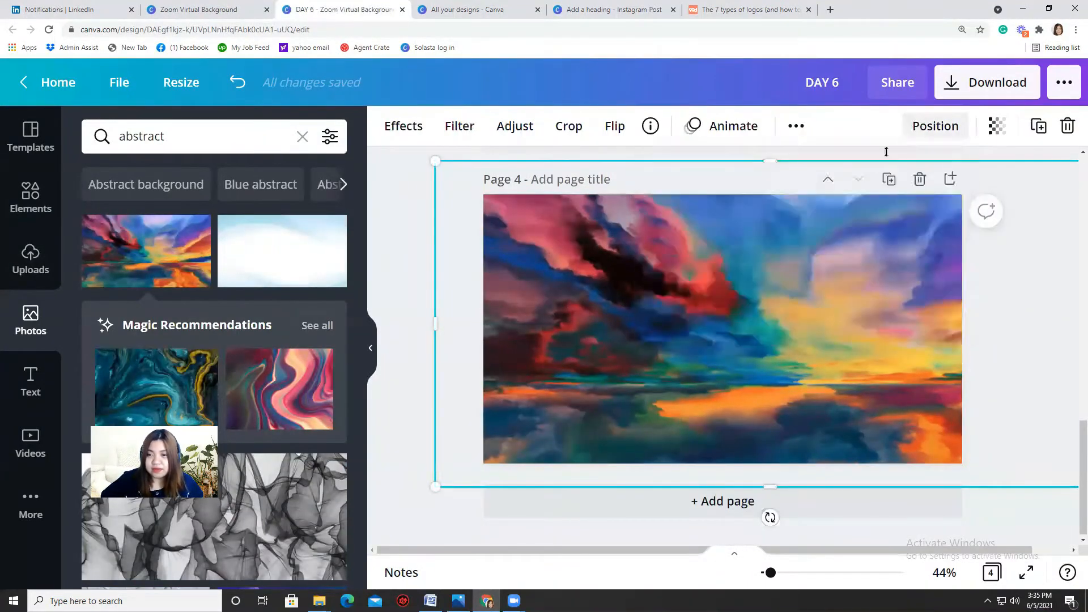
click(914, 146)
click(884, 177)
click(577, 257)
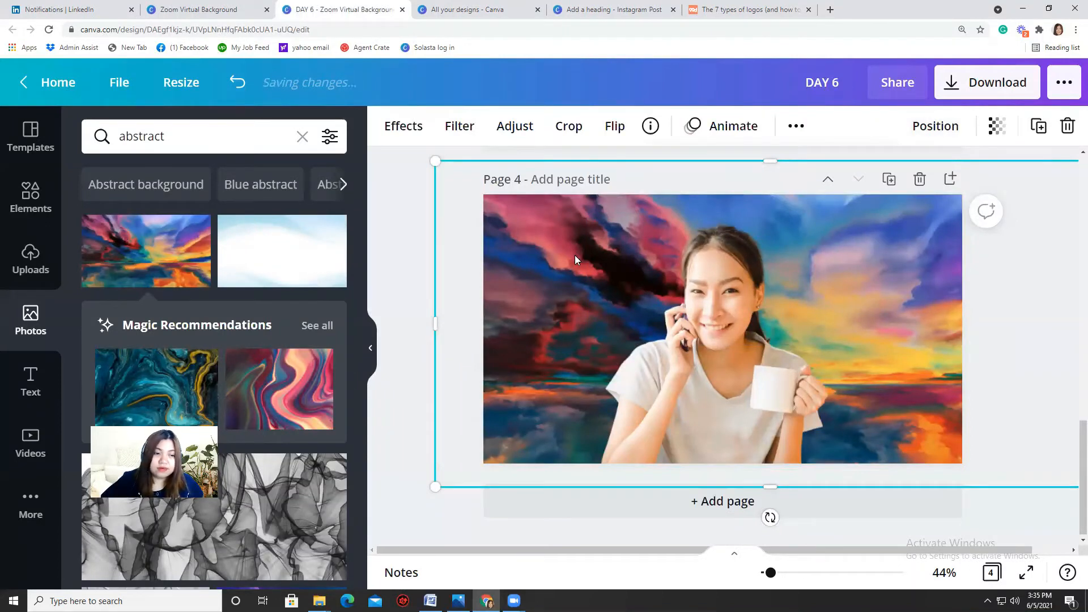
click(592, 237)
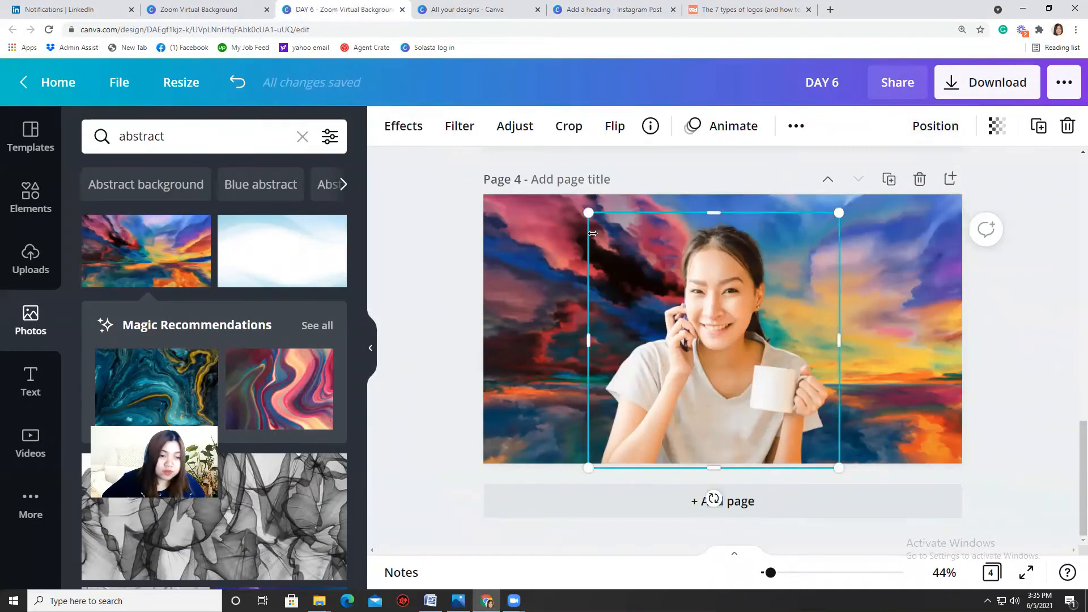
Replace the colourful painting on page 4 with the white and light-blue wave photo as the page background
click(491, 295)
key(Delete)
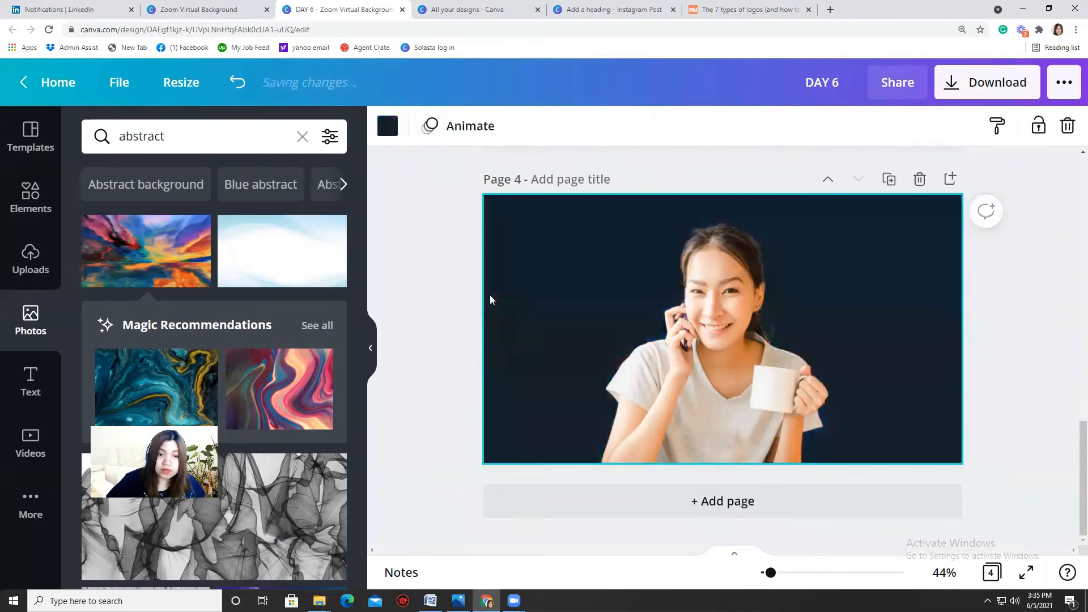
click(270, 265)
drag(675, 316, 630, 290)
drag(894, 427, 935, 401)
scroll(828, 341, down, 1)
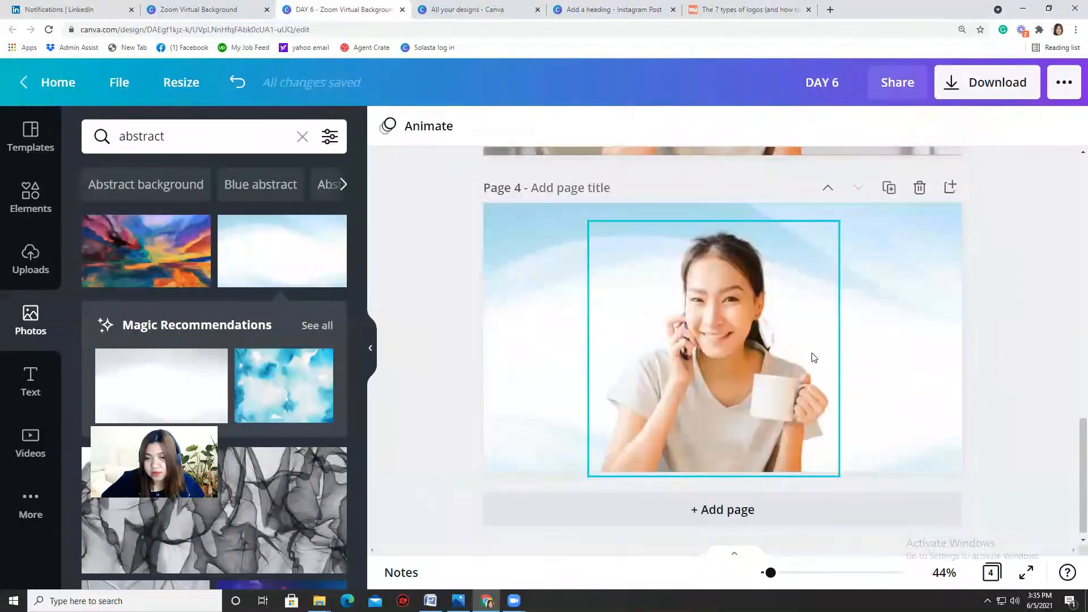
Delete the light-blue wave photo from page 4 and set the page background colour to white
click(913, 359)
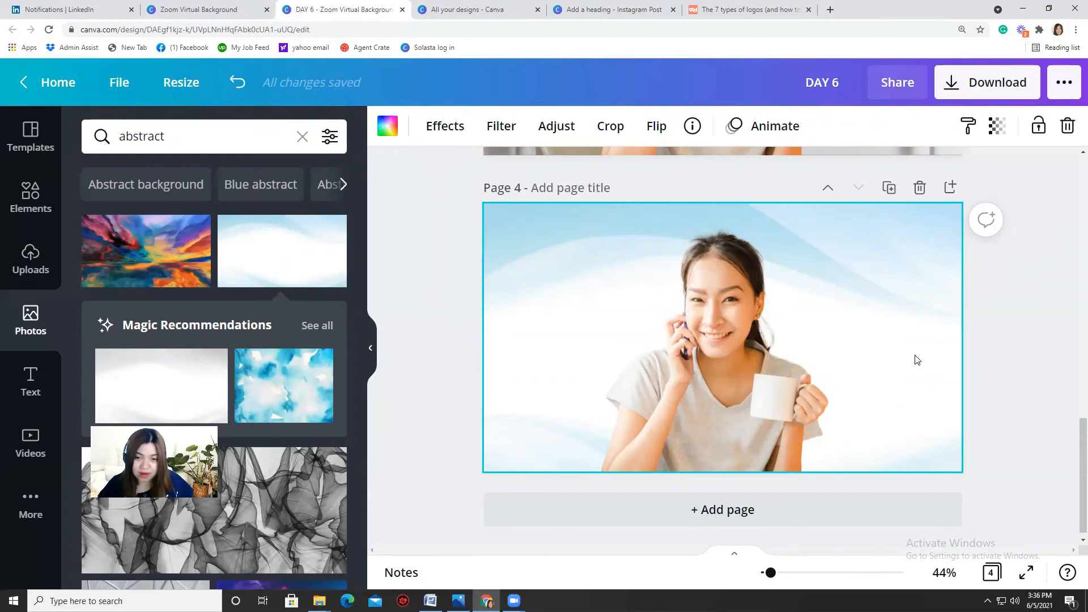
key(Delete)
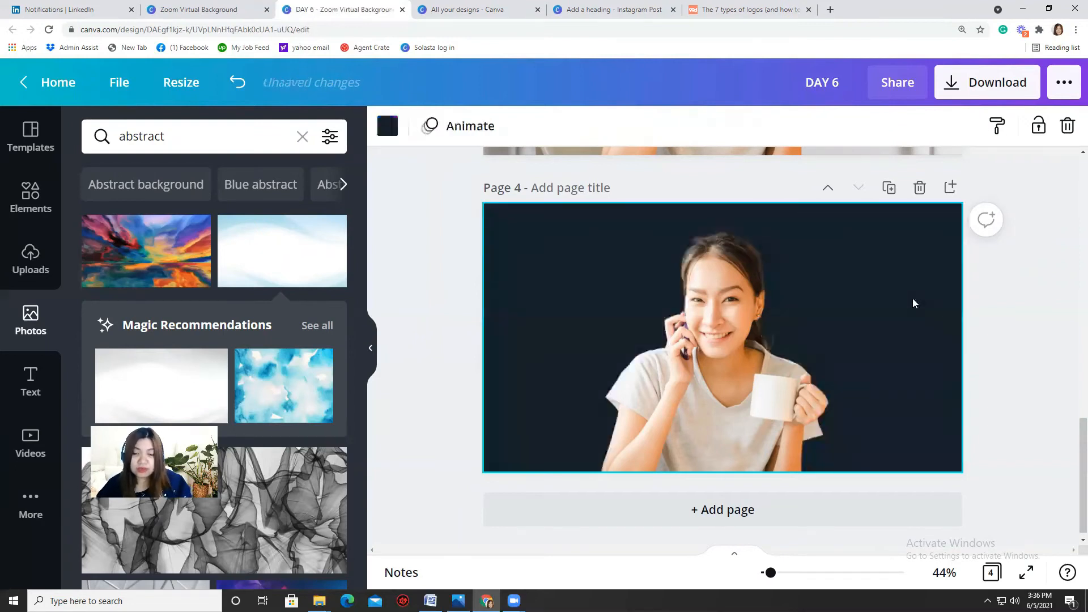
click(388, 126)
click(338, 226)
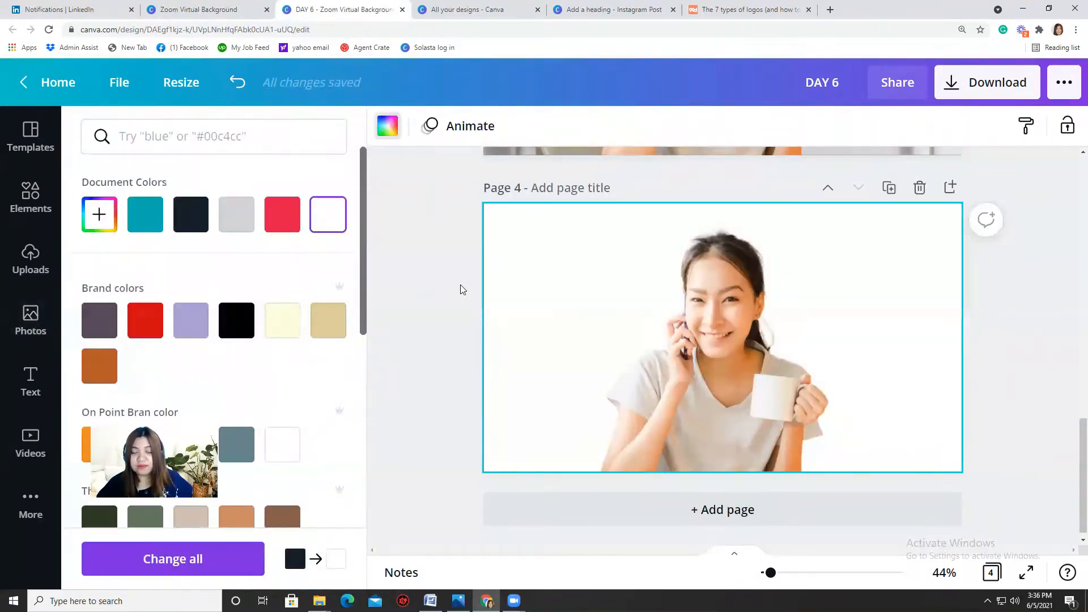
Delete the cut-out woman from pages 4, 3 and 2
click(686, 373)
key(Delete)
scroll(688, 374, up, 4)
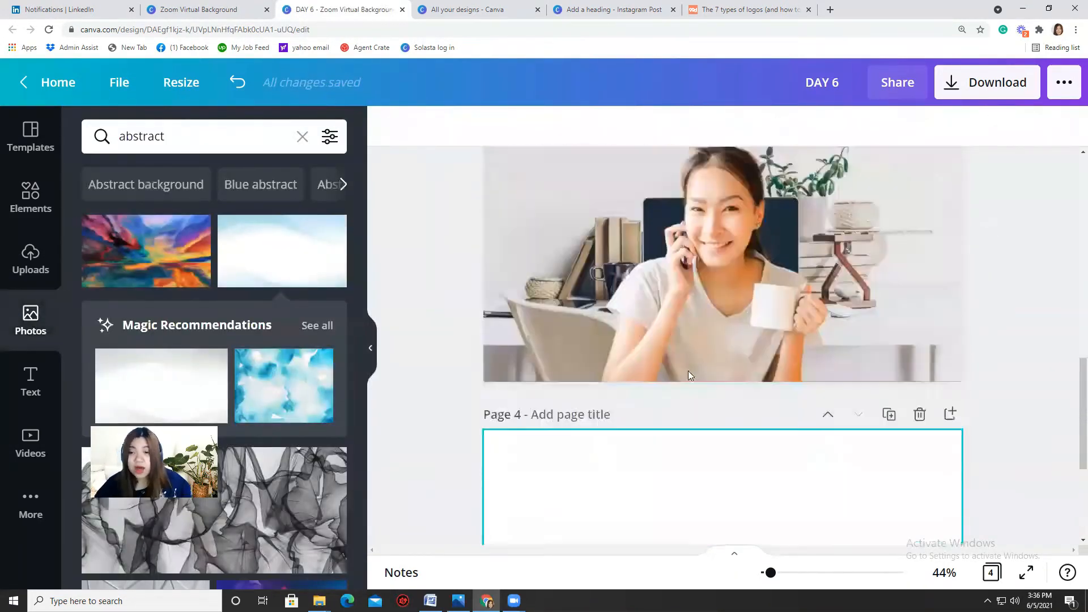
scroll(688, 371, up, 10)
scroll(689, 351, down, 7)
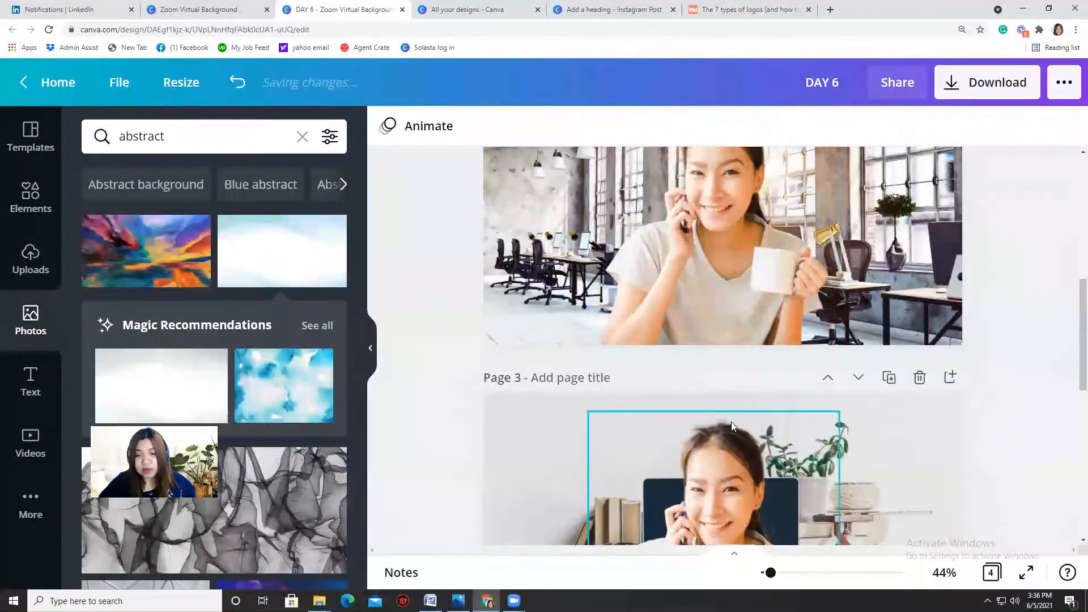
click(731, 422)
key(Delete)
scroll(719, 396, up, 3)
click(711, 362)
key(Delete)
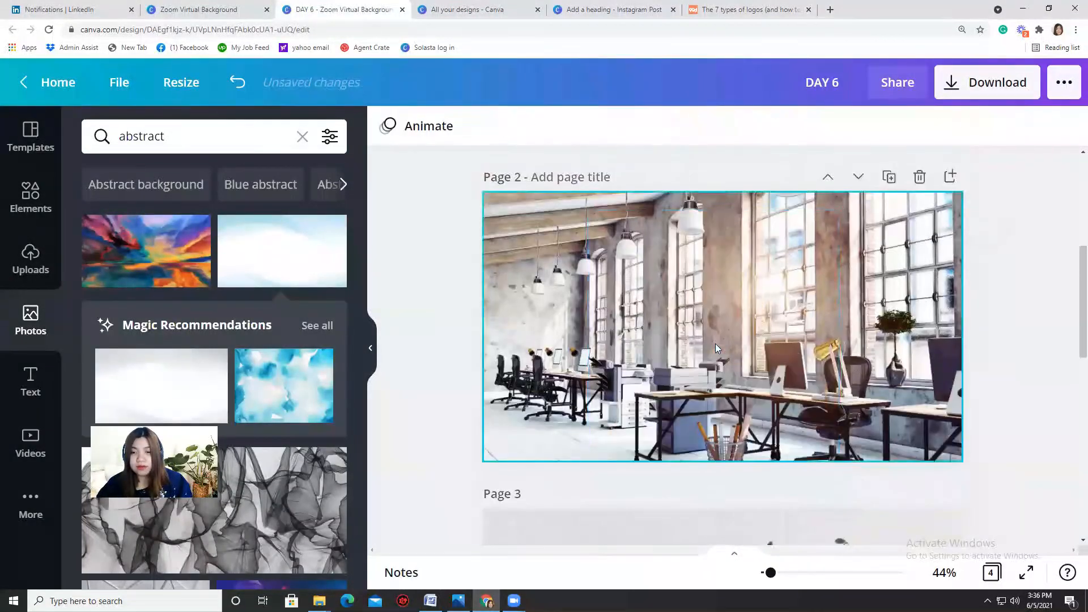
Adjust the position of the teal gradient in the lower part of page 1
scroll(715, 345, up, 5)
mouse_move(825, 365)
mouse_down()
mouse_move(824, 408)
mouse_move(661, 401)
mouse_move(801, 389)
mouse_move(823, 393)
mouse_move(820, 408)
mouse_move(831, 384)
mouse_up()
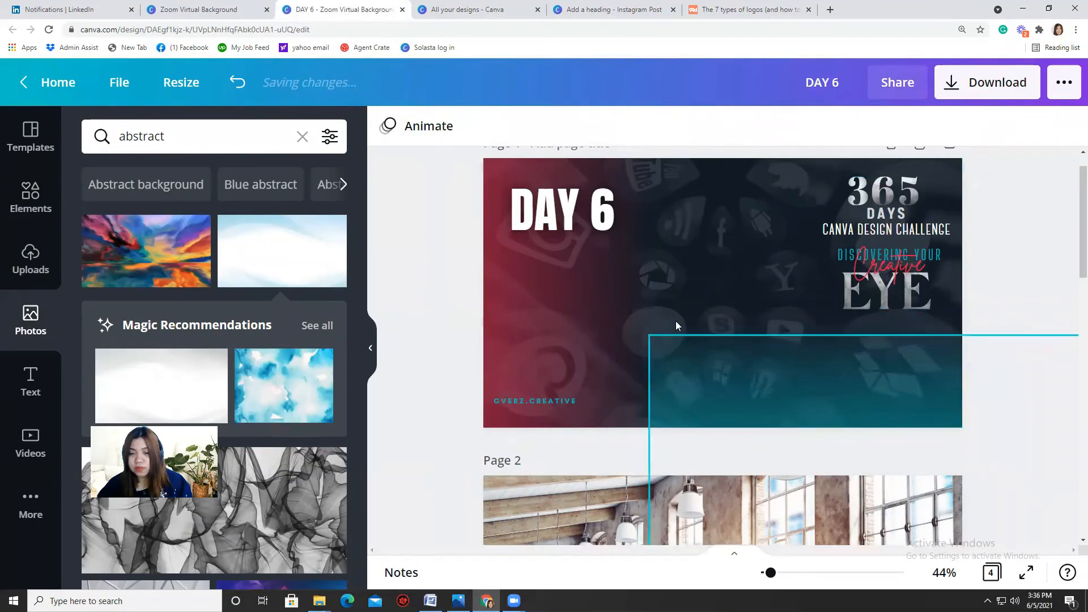
click(681, 282)
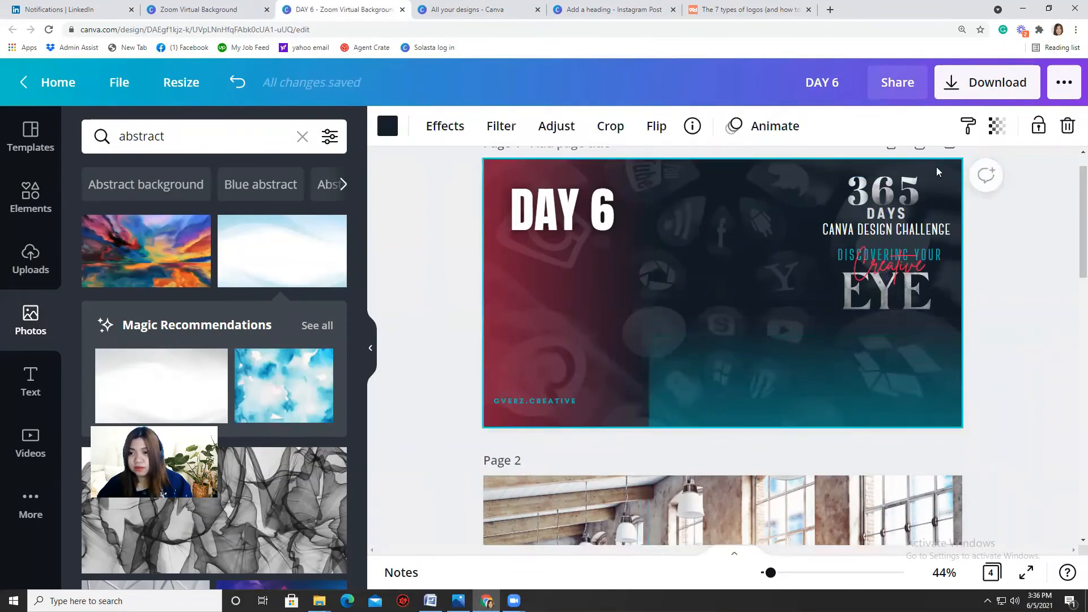
drag(753, 381, 799, 385)
click(971, 236)
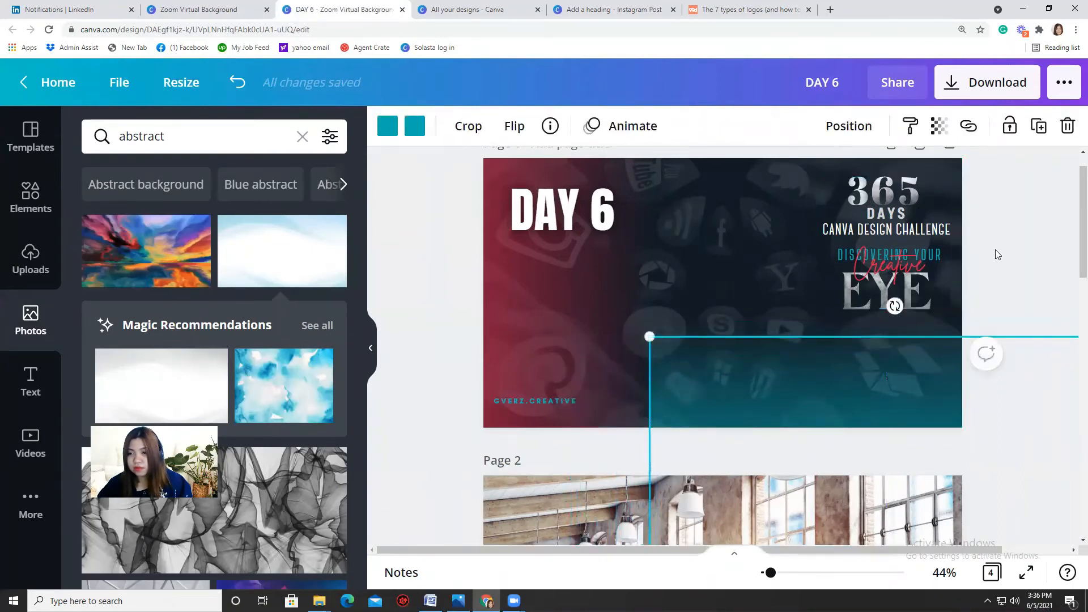
click(974, 205)
Download only page 1 as a PNG and close the save confirmation
click(982, 88)
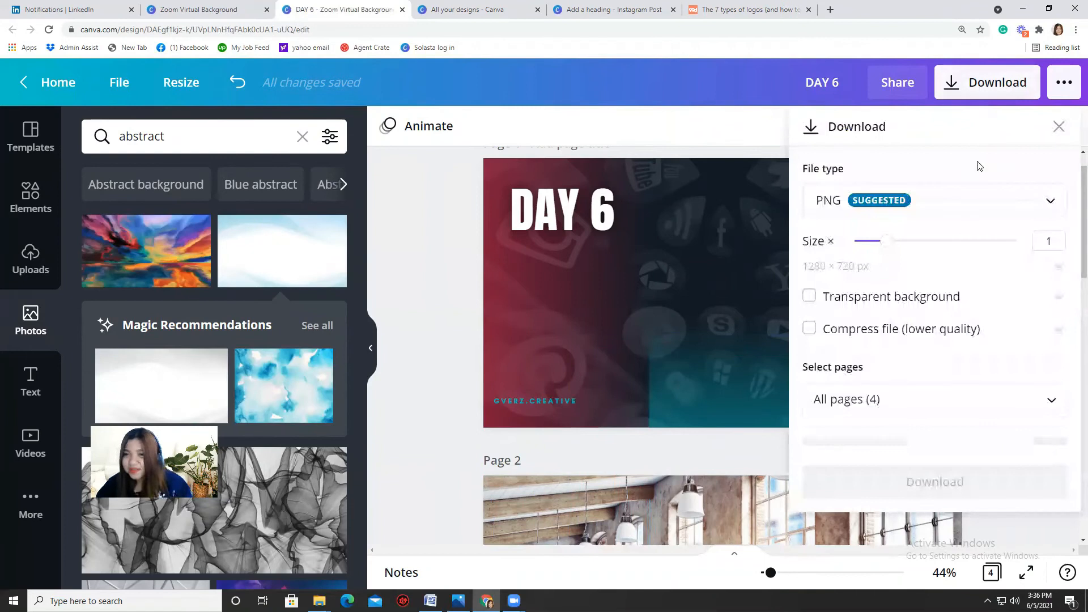
click(978, 205)
click(978, 221)
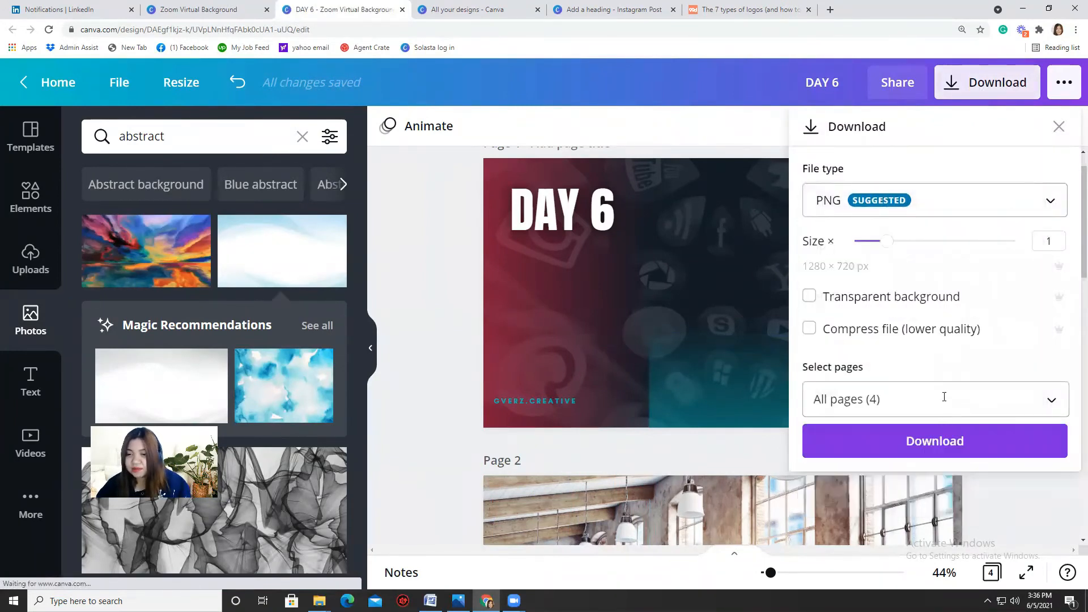
click(943, 397)
click(1038, 125)
click(1038, 173)
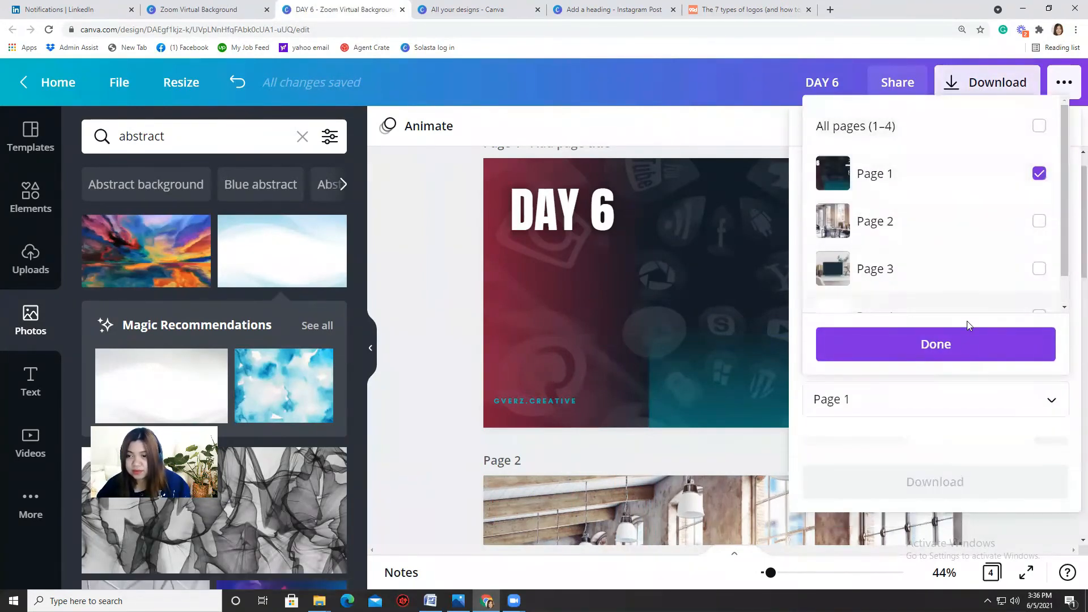
click(963, 344)
click(927, 448)
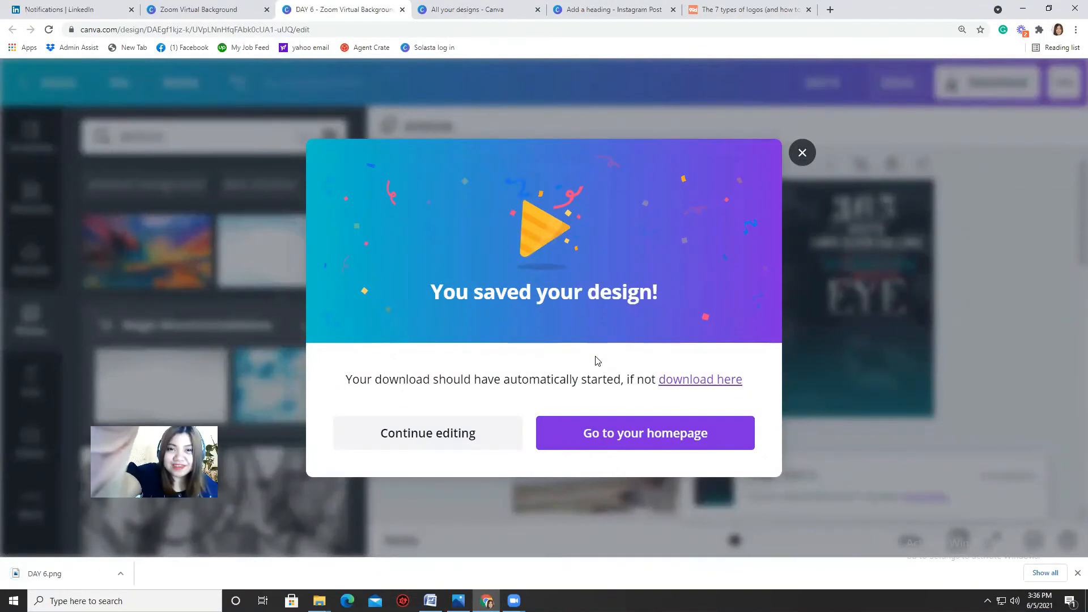
click(795, 158)
Switch to the Zoom main window
mouse_move(514, 600)
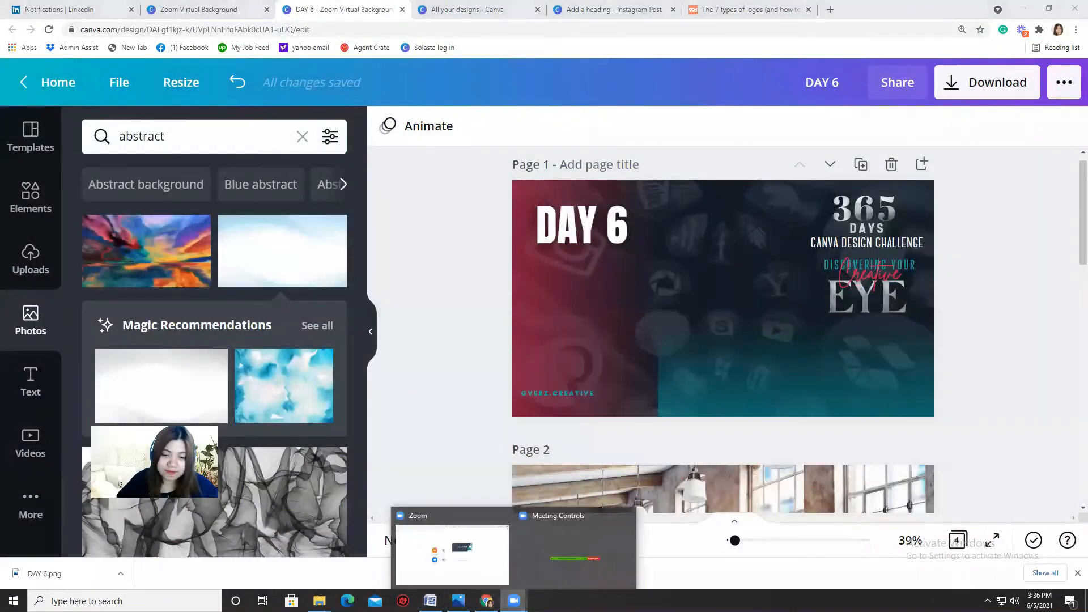
click(450, 574)
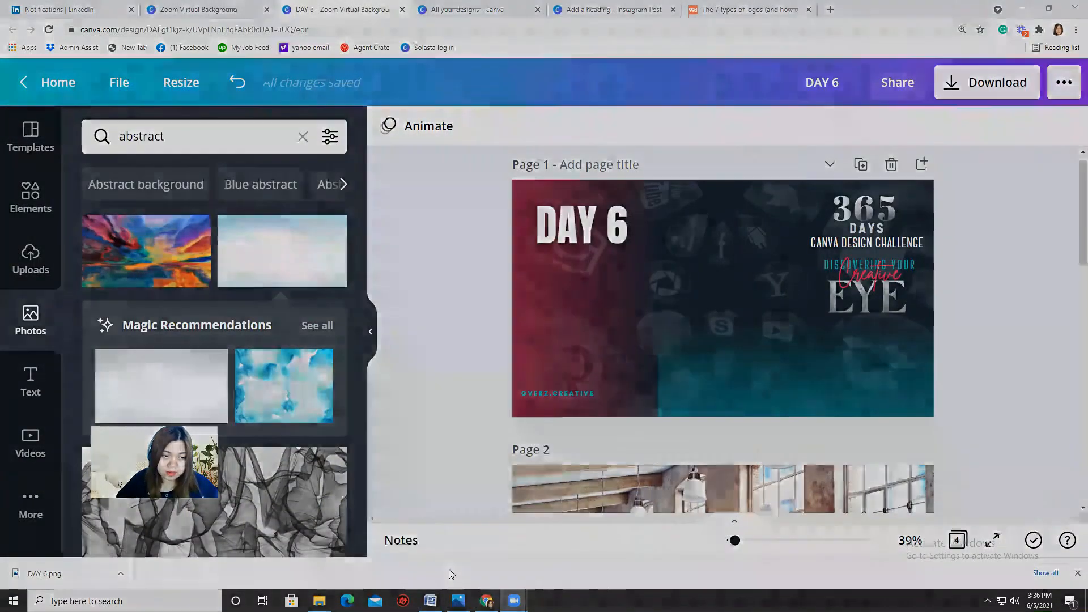